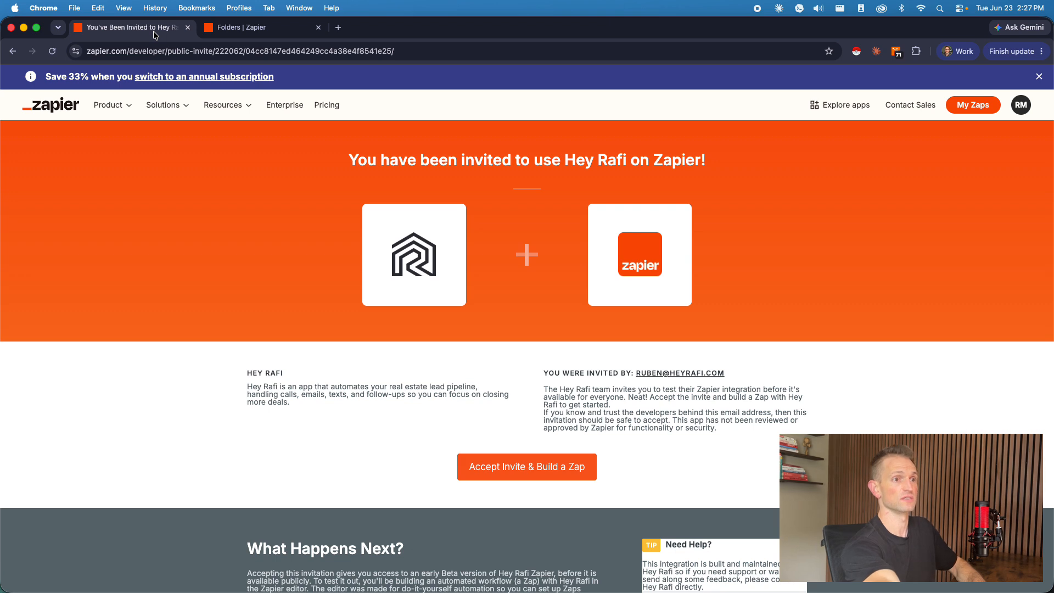
{"action": "left_click", "coordinate": [261, 23]}
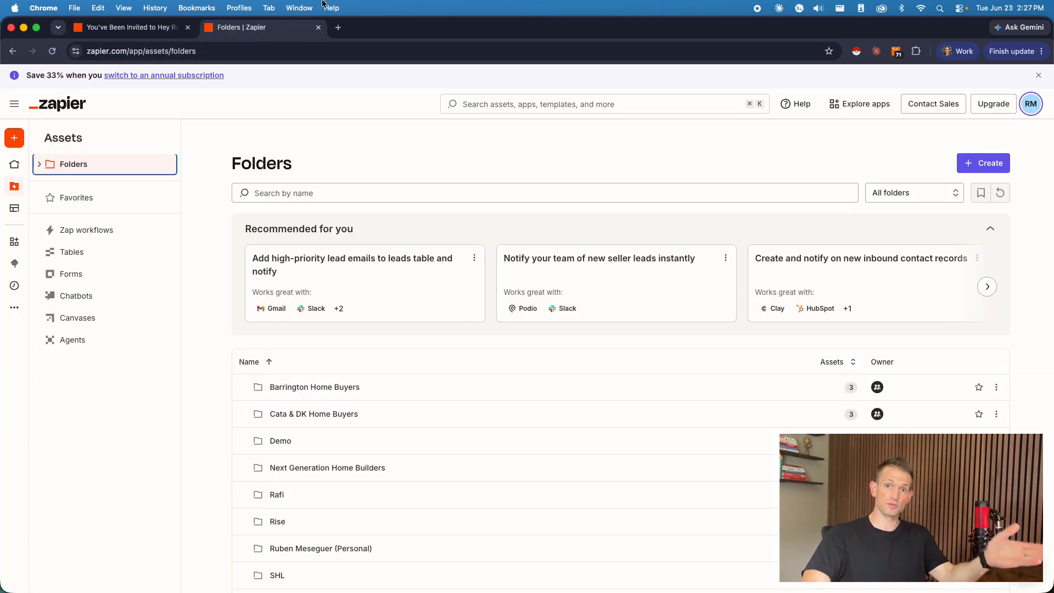
{"action": "left_click", "coordinate": [130, 30]}
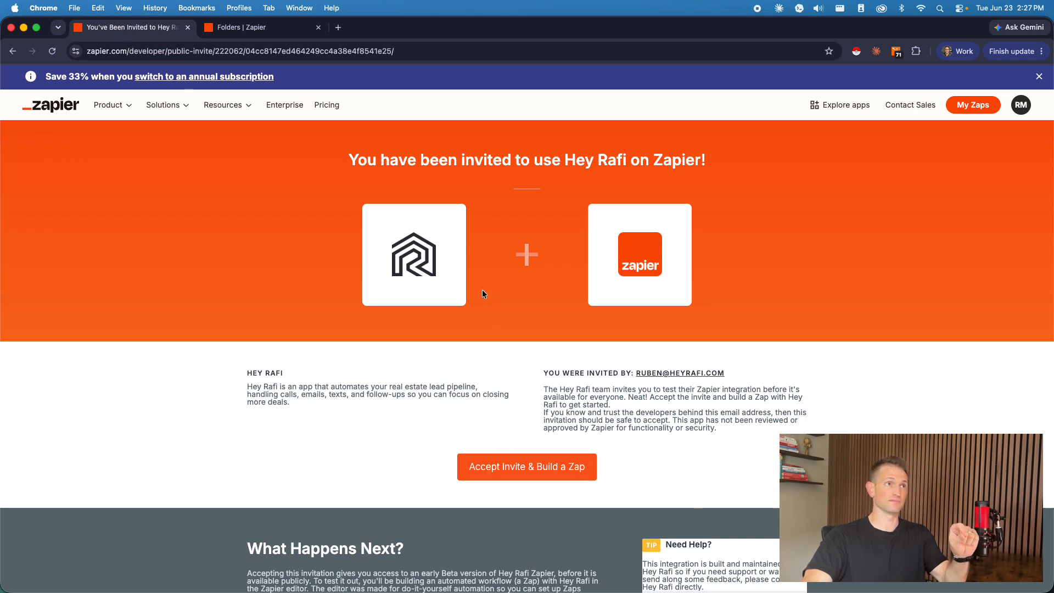
Step: Create a folder named "Rafi (Demo)" in the Zapier assets
{"action": "left_click", "coordinate": [241, 27]}
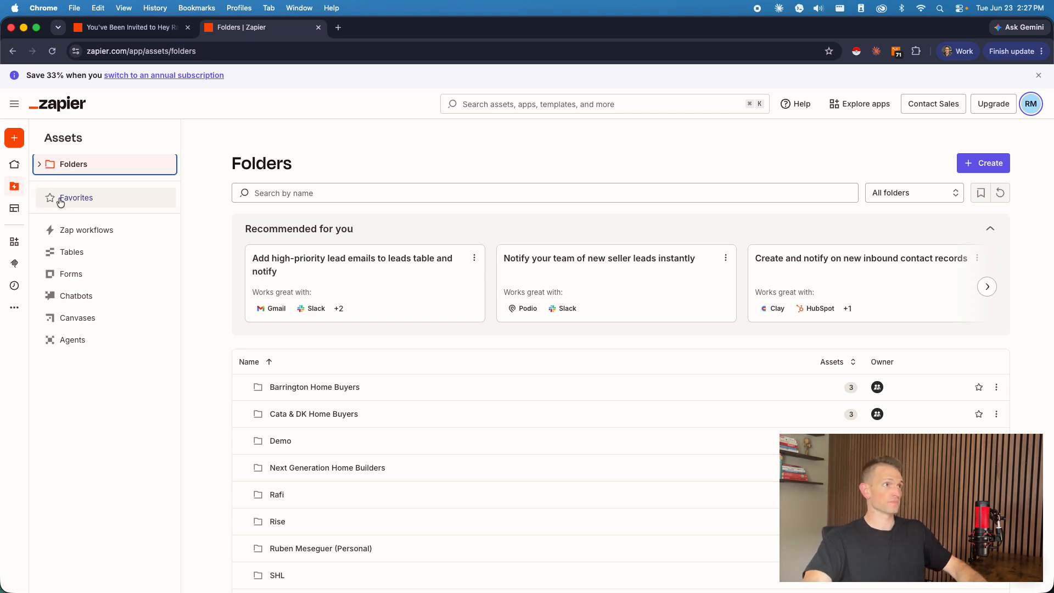
{"action": "left_click", "coordinate": [40, 164]}
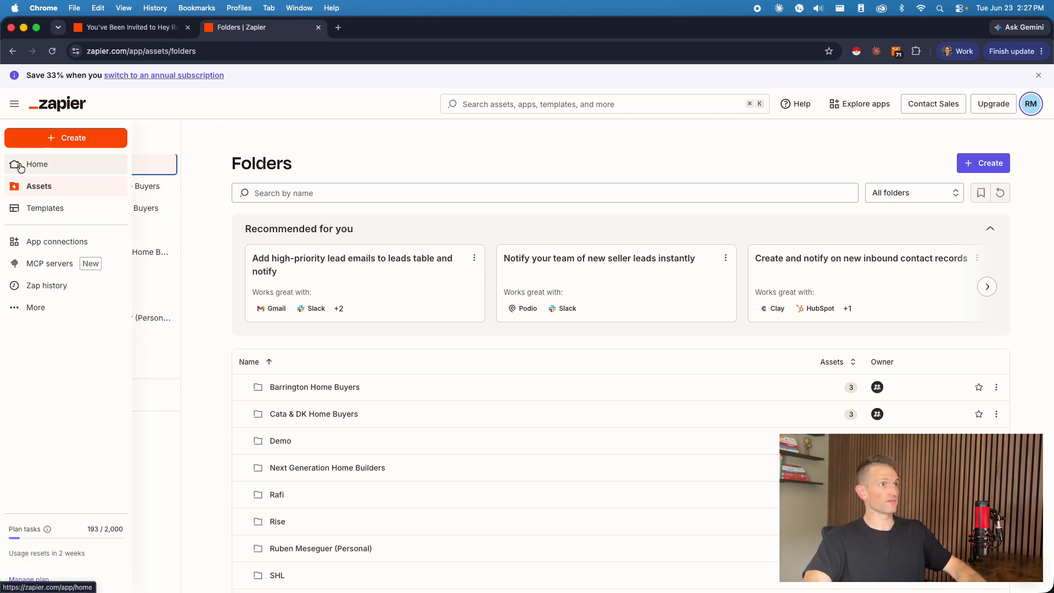
{"action": "left_click", "coordinate": [40, 138]}
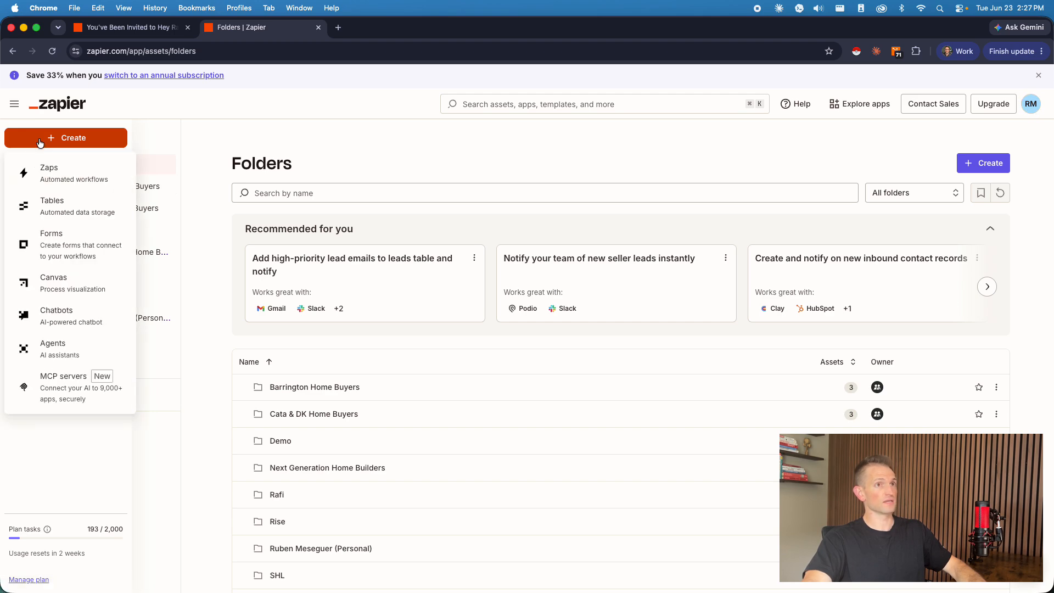
{"action": "left_click", "coordinate": [982, 163]}
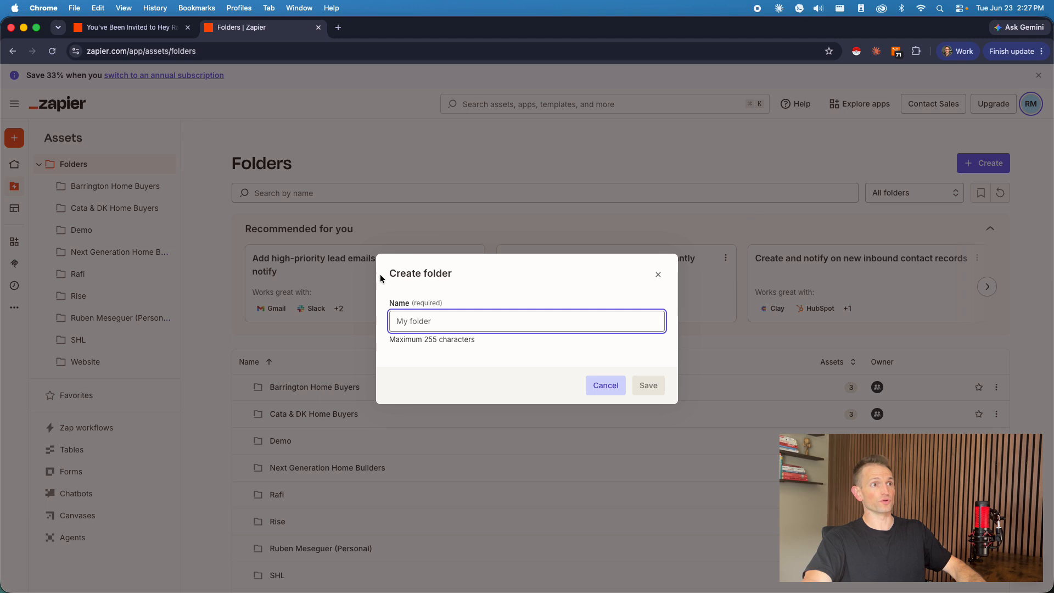
{"action": "left_click_drag", "start_coordinate": [382, 278], "coordinate": [466, 277]}
{"action": "left_click", "coordinate": [438, 324]}
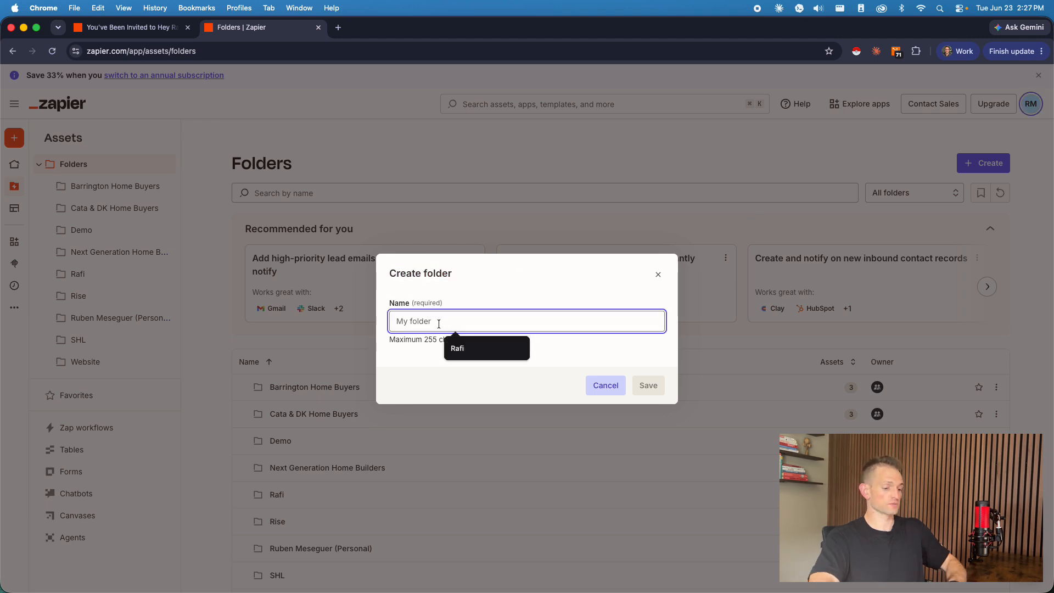
{"action": "type", "text": "Rafi ("}
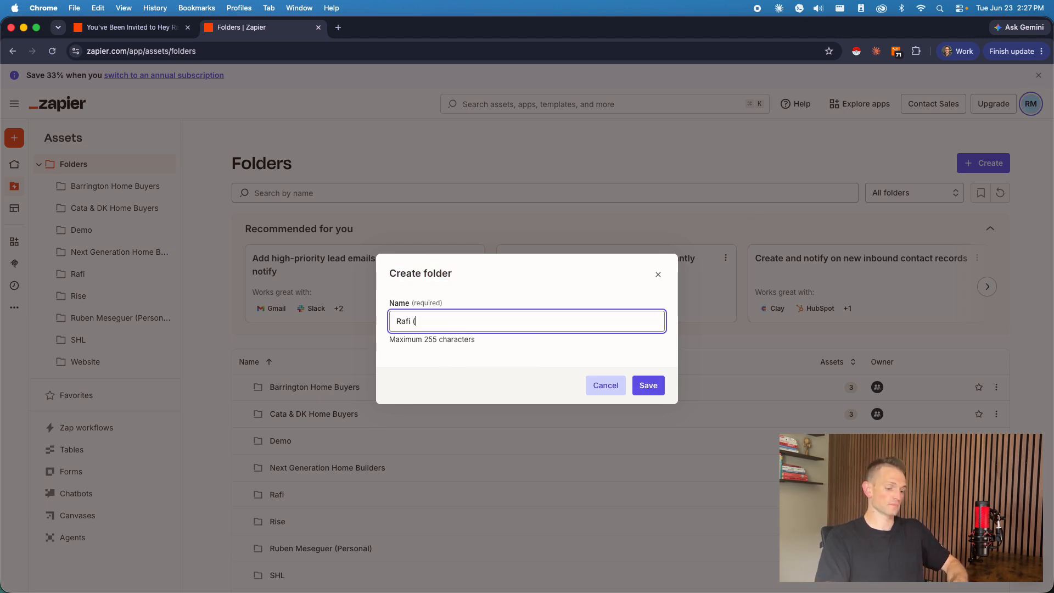
{"action": "type", "text": "Ddem"}
{"action": "key", "text": "BackSpace"}
{"action": "type", "text": "de"}
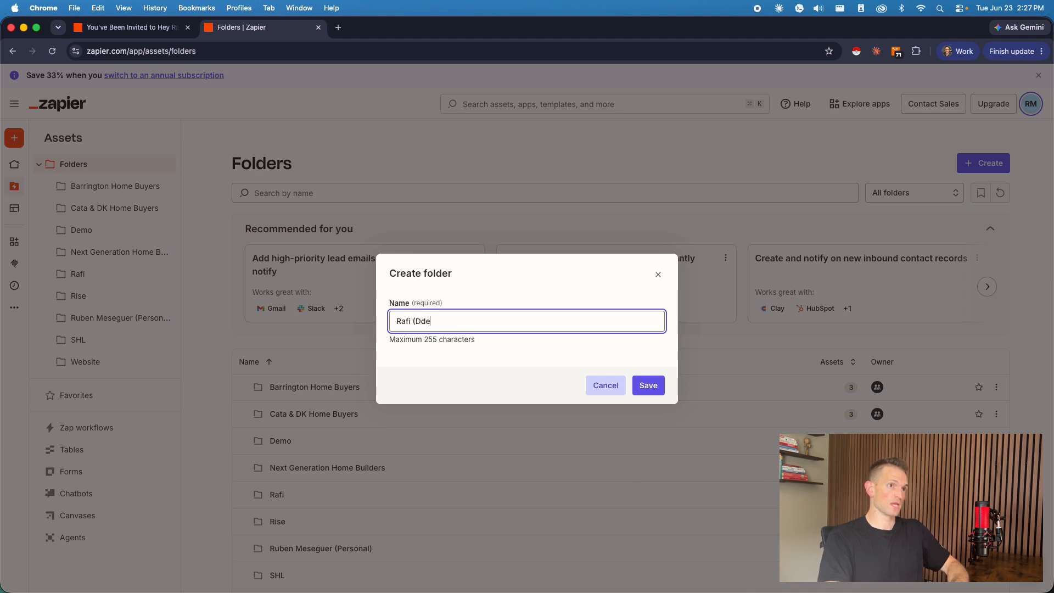
{"action": "type", "text": "mo )"}
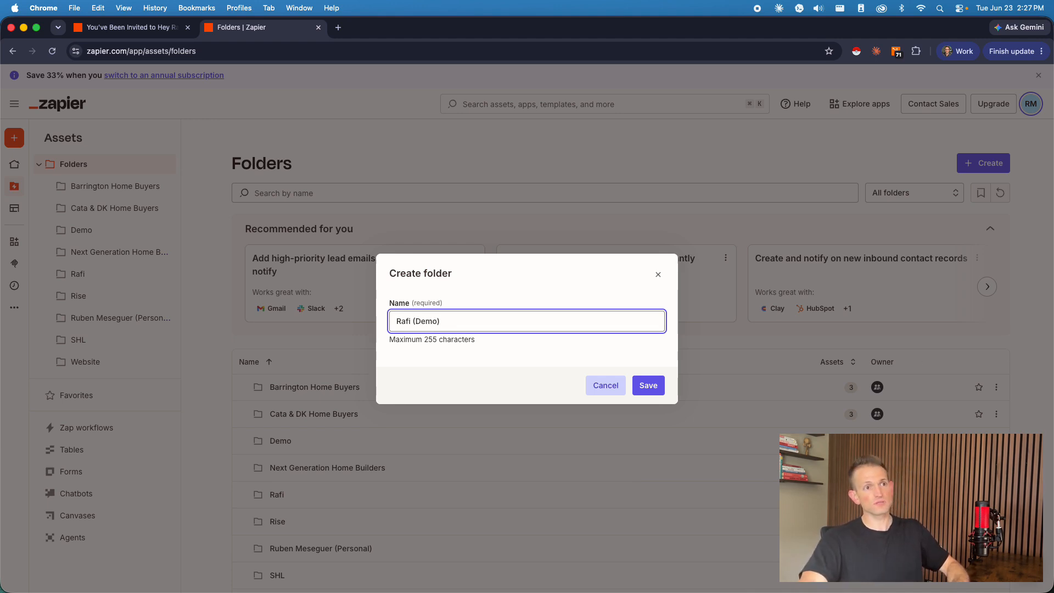
{"action": "left_click", "coordinate": [656, 384]}
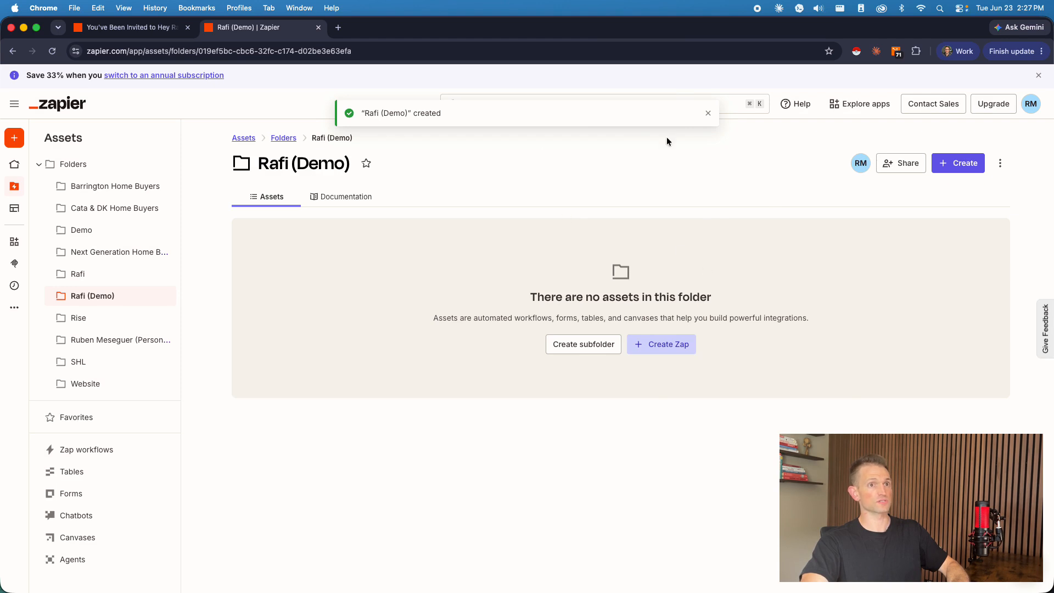
Step: Create a Zap in the new folder with the draft Hey Rafi app as trigger and Live Transfer Claimed as its event
{"action": "left_click", "coordinate": [668, 344]}
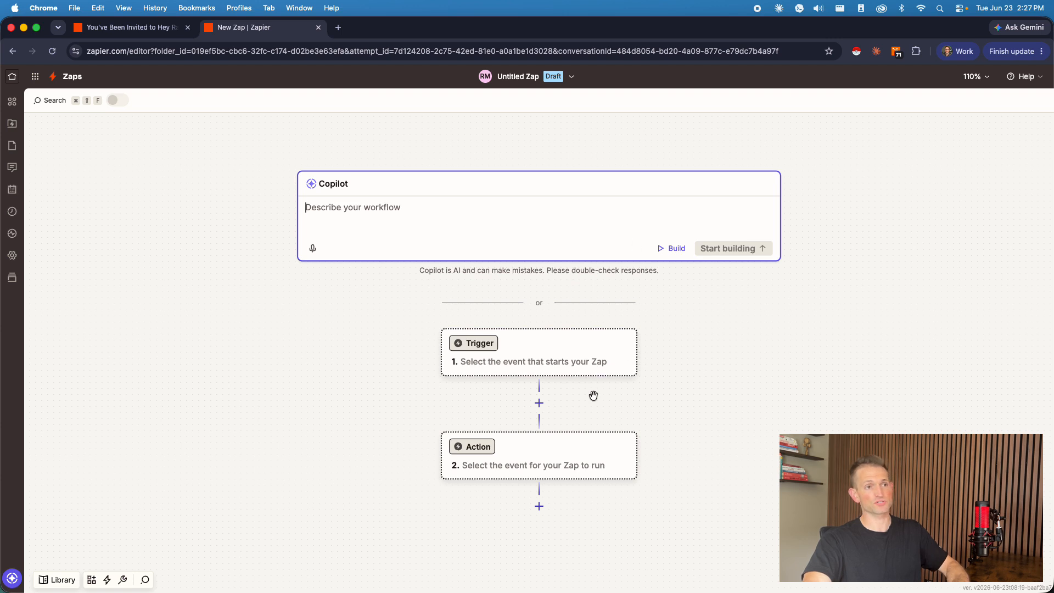
{"action": "left_click", "coordinate": [589, 372]}
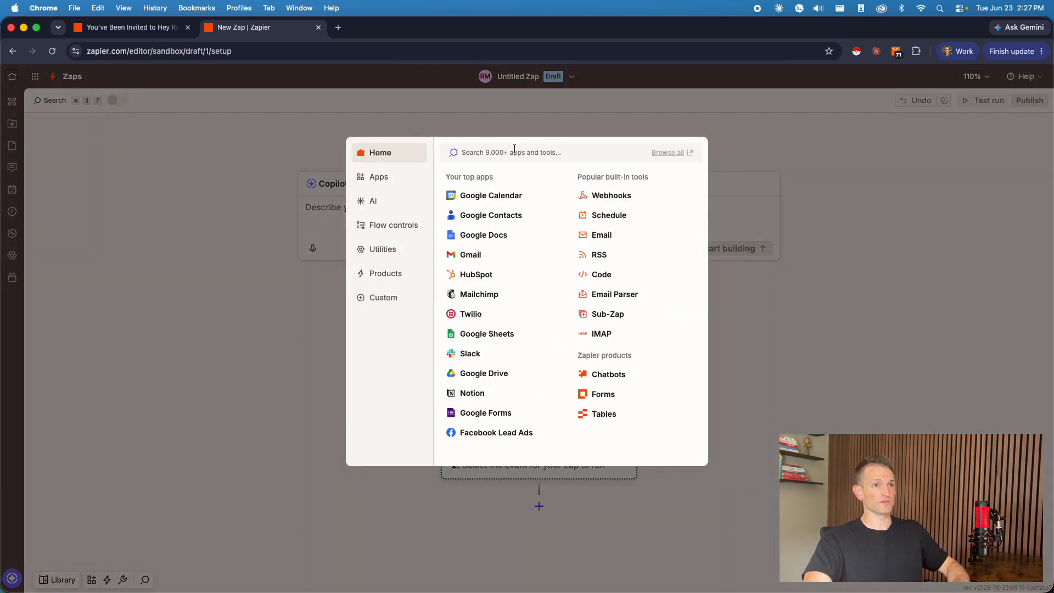
{"action": "type", "text": "rafi"}
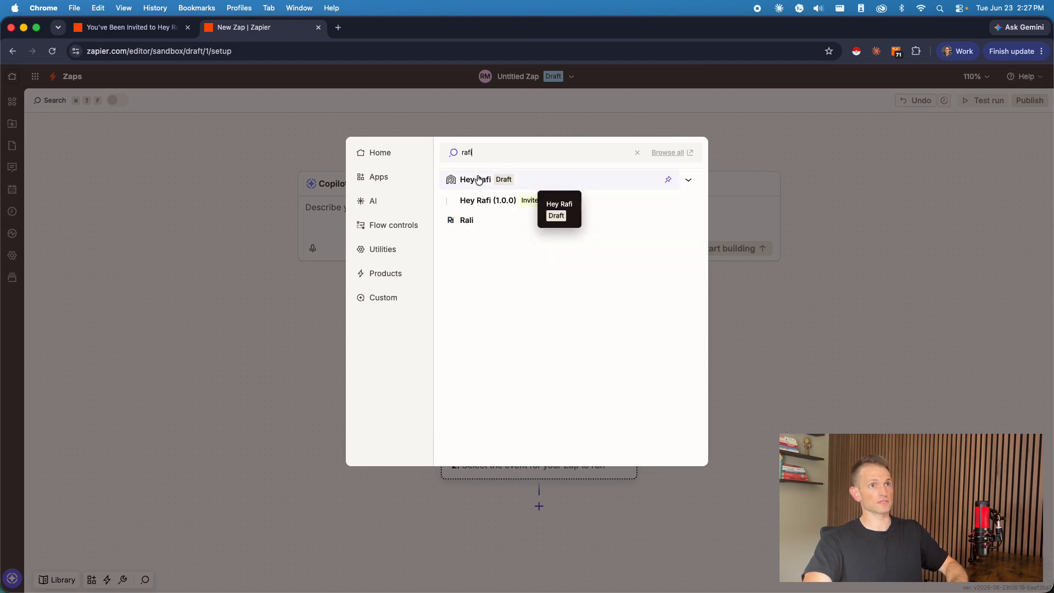
{"action": "left_click", "coordinate": [478, 179]}
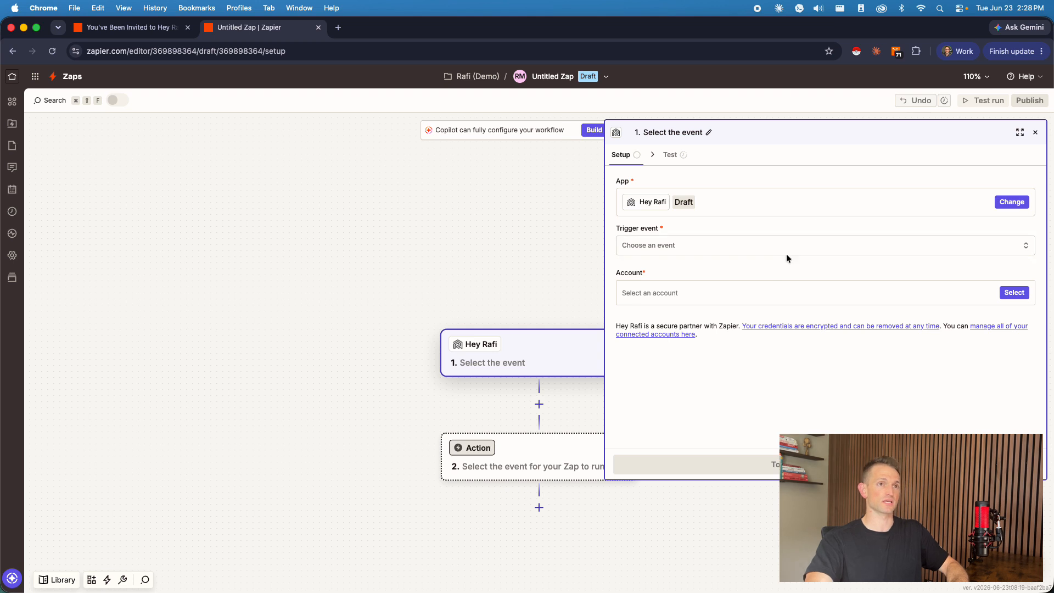
{"action": "left_click", "coordinate": [673, 251]}
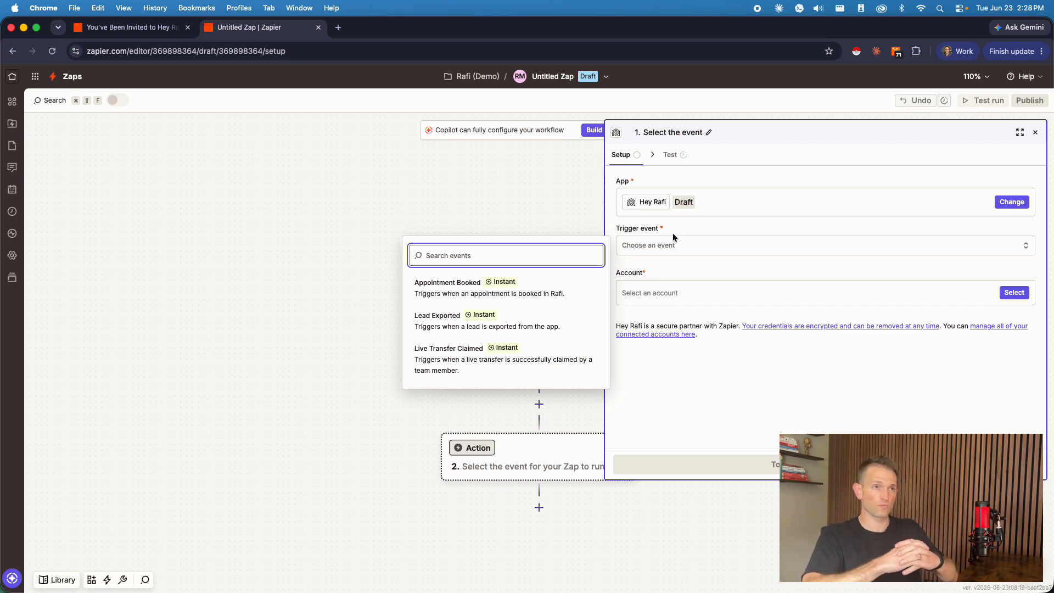
{"action": "left_click", "coordinate": [469, 363]}
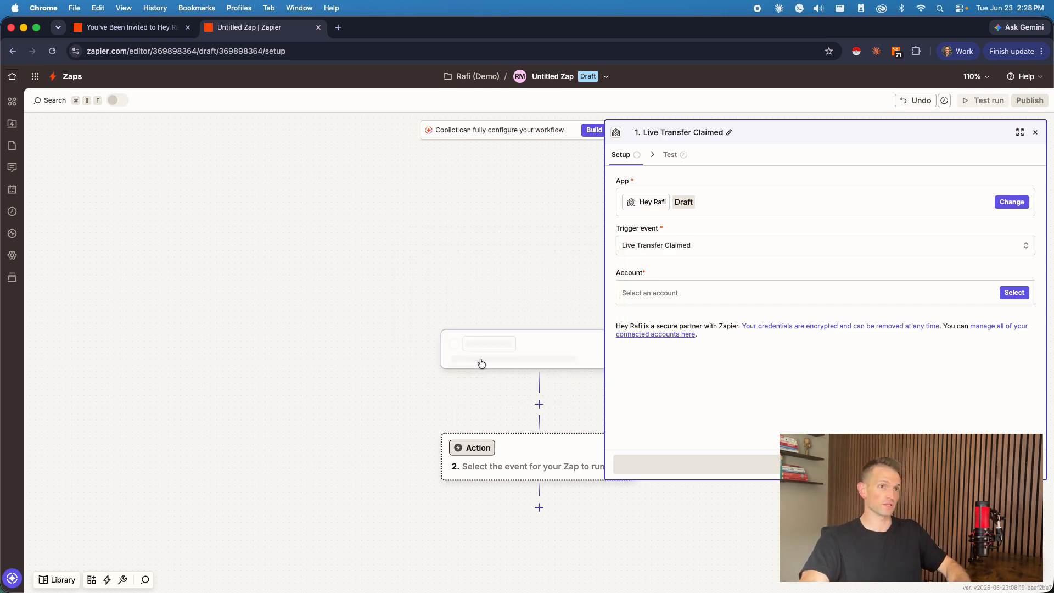
Step: Open the Hey Rafi web app in a new browser tab and switch the organization to Demo Account
{"action": "left_click", "coordinate": [336, 27]}
{"action": "type", "text": "ap"}
{"action": "key", "text": "Return"}
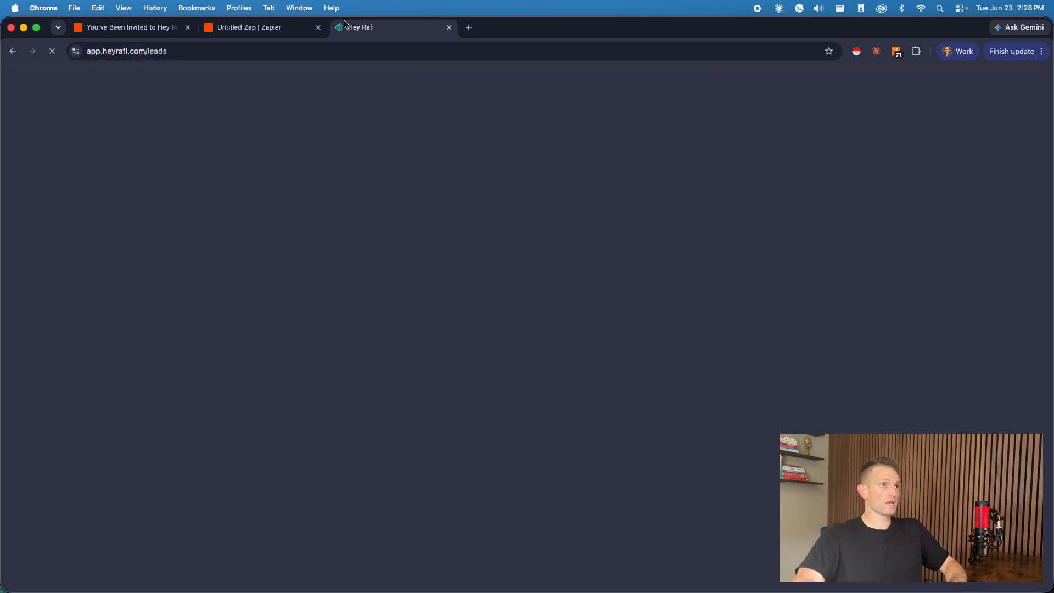
{"action": "left_click", "coordinate": [69, 574]}
{"action": "left_click", "coordinate": [35, 404]}
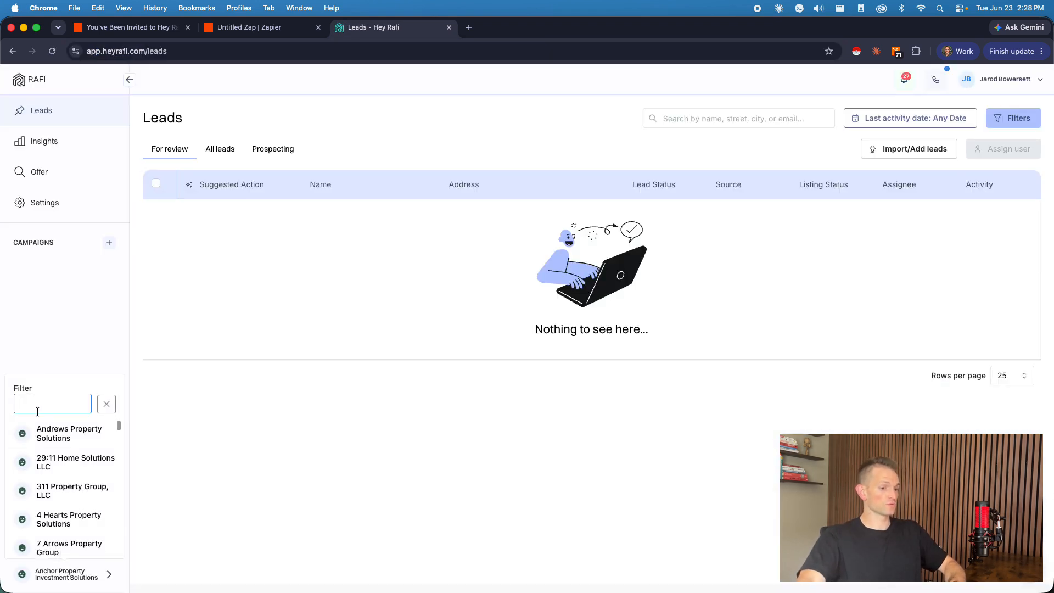
{"action": "type", "text": "demo"}
{"action": "left_click", "coordinate": [76, 433]}
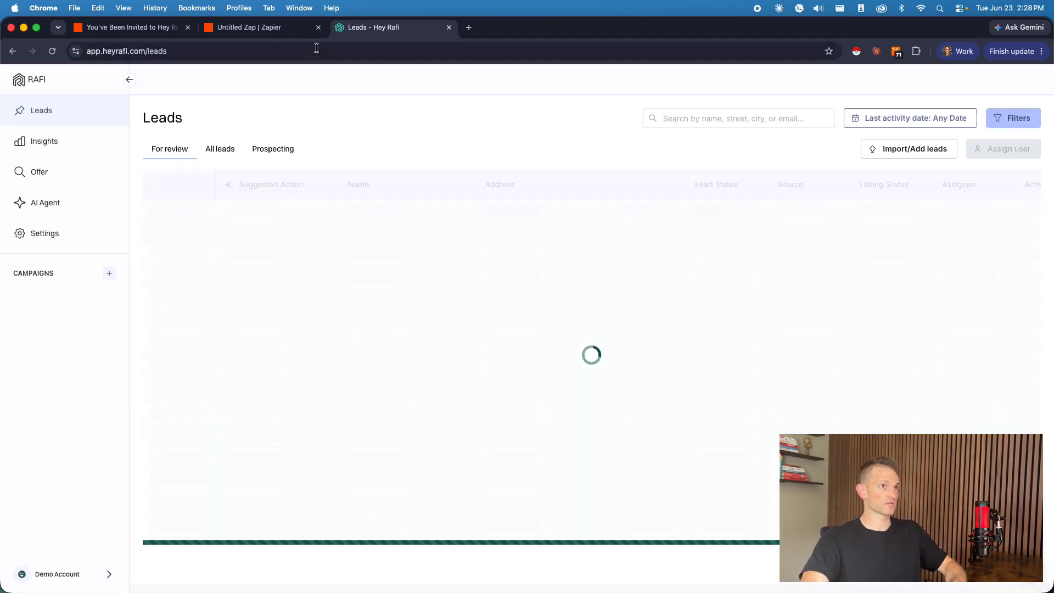
Step: Create an API key named "Zapier > OUT" in the organization's Integrations settings and copy the key
{"action": "left_click", "coordinate": [61, 236]}
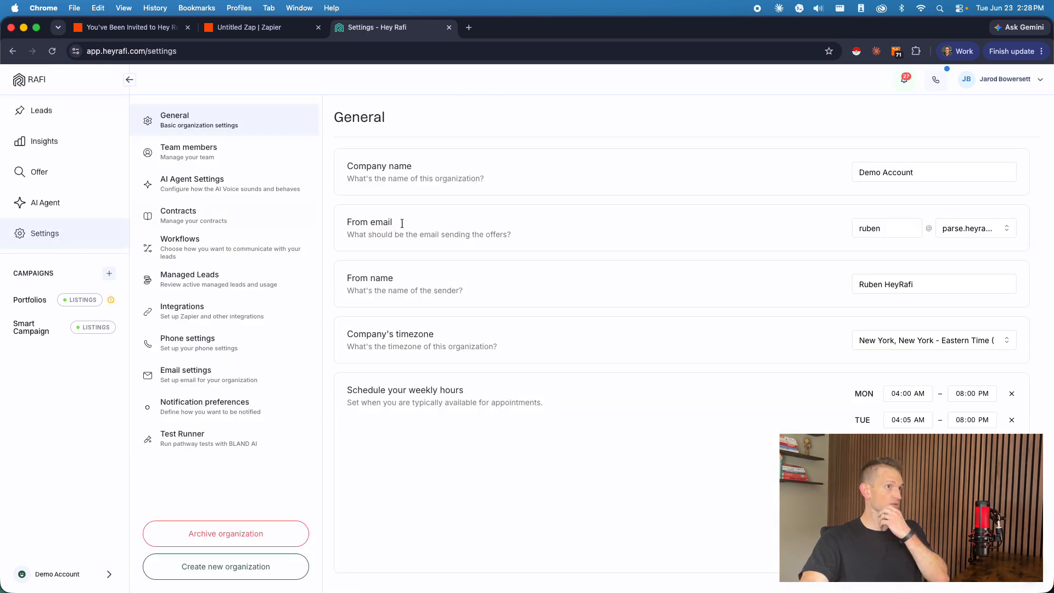
{"action": "left_click", "coordinate": [241, 313]}
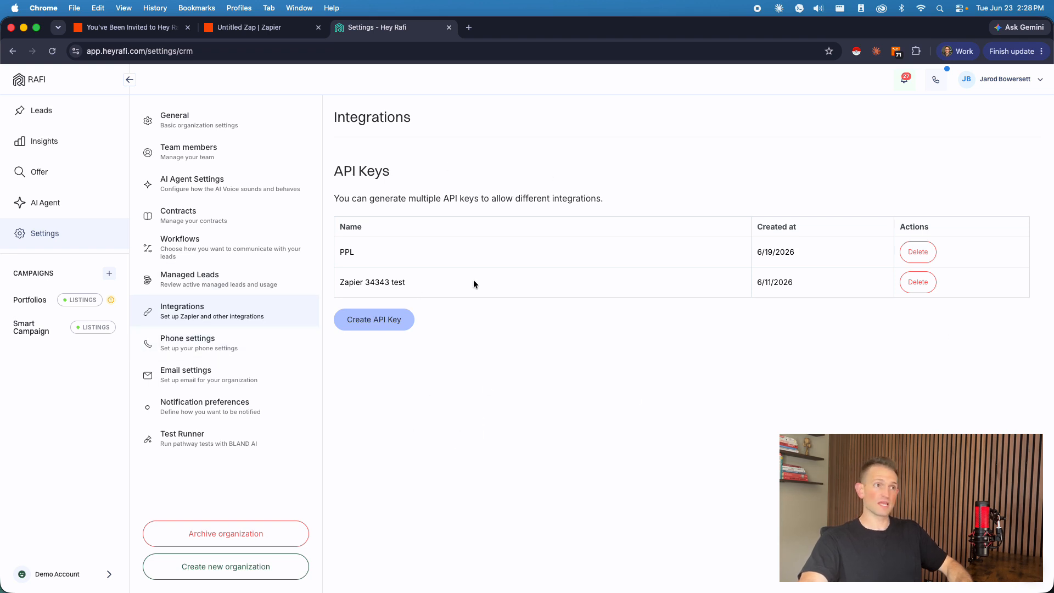
{"action": "left_click", "coordinate": [377, 318]}
{"action": "left_click", "coordinate": [474, 143]}
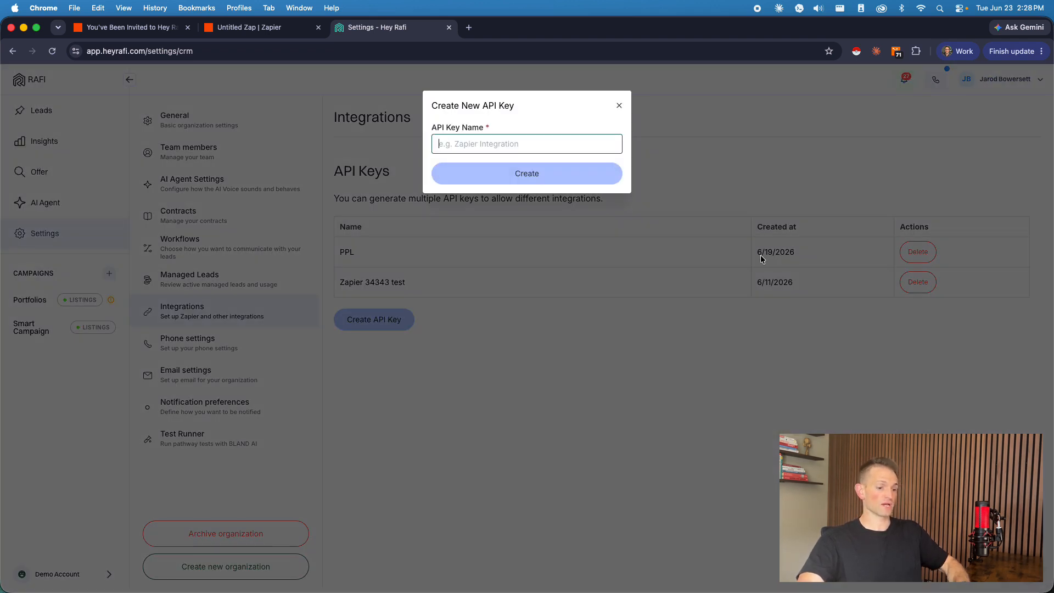
{"action": "type", "text": "Zapier "}
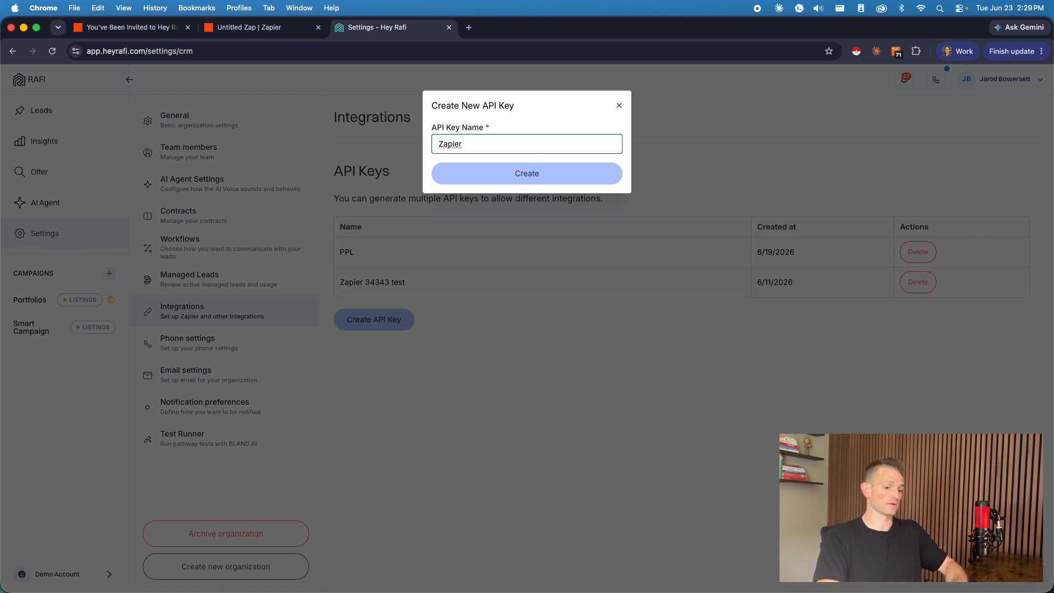
{"action": "type", "text": "> OUT"}
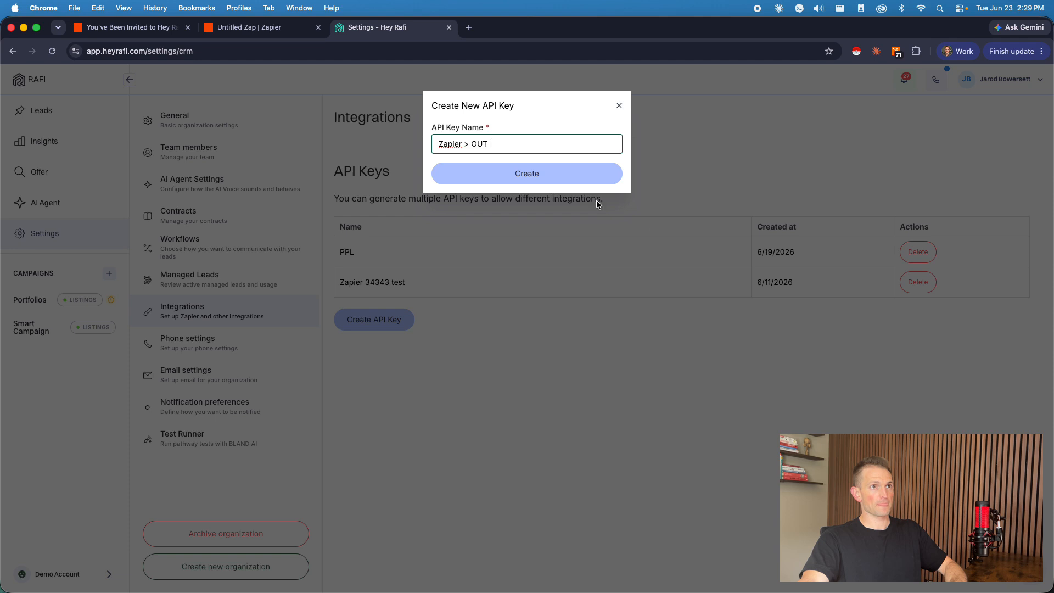
{"action": "left_click", "coordinate": [579, 173]}
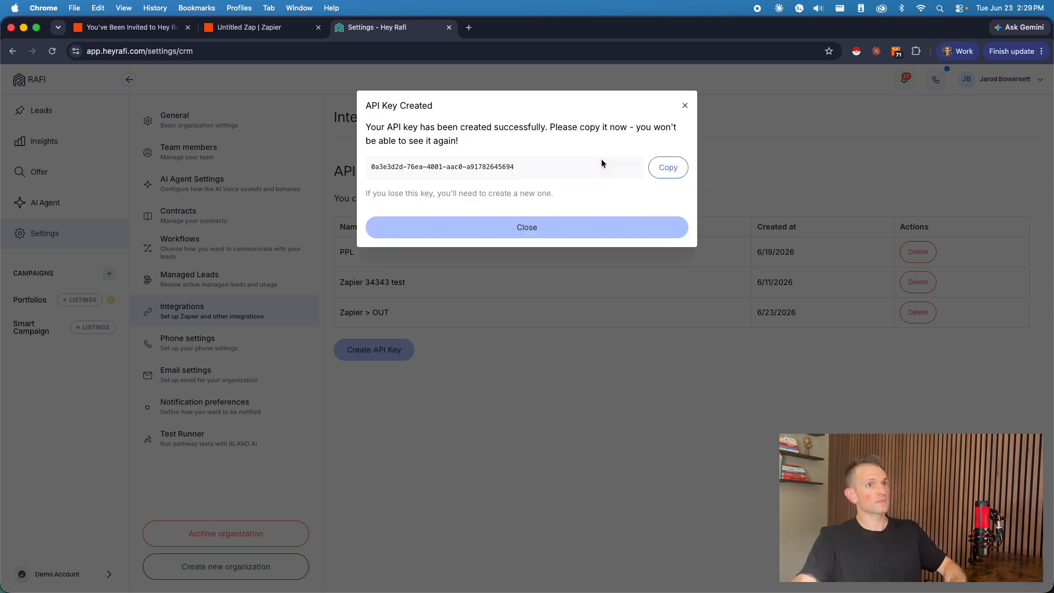
{"action": "left_click_drag", "start_coordinate": [515, 165], "coordinate": [370, 167]}
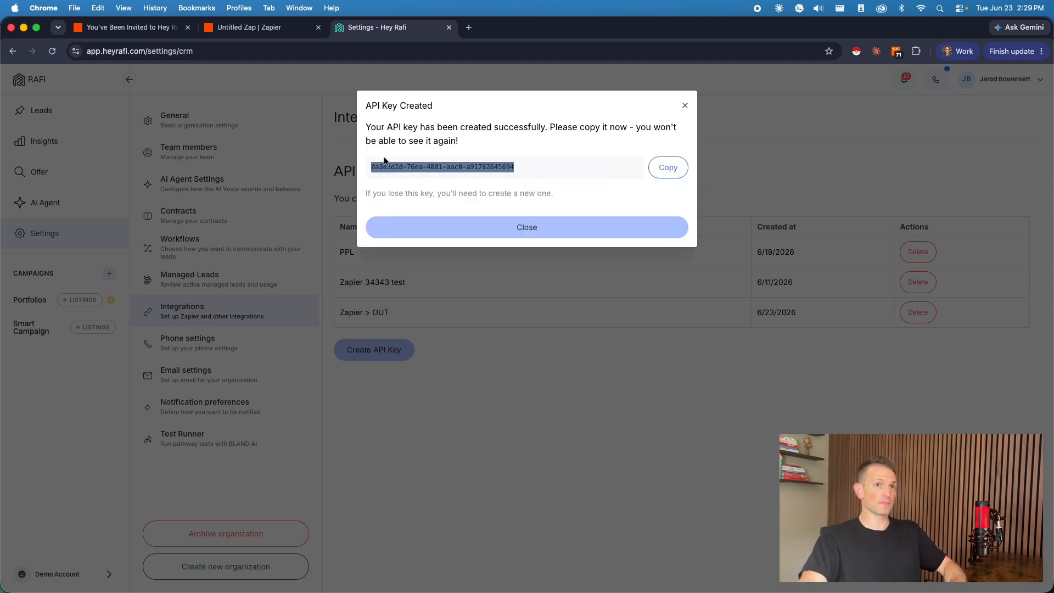
{"action": "left_click", "coordinate": [668, 168]}
Step: Back in the Zap, connect a new Hey Rafi account to the trigger by pasting the API key, and decline the password update
{"action": "left_click", "coordinate": [235, 30]}
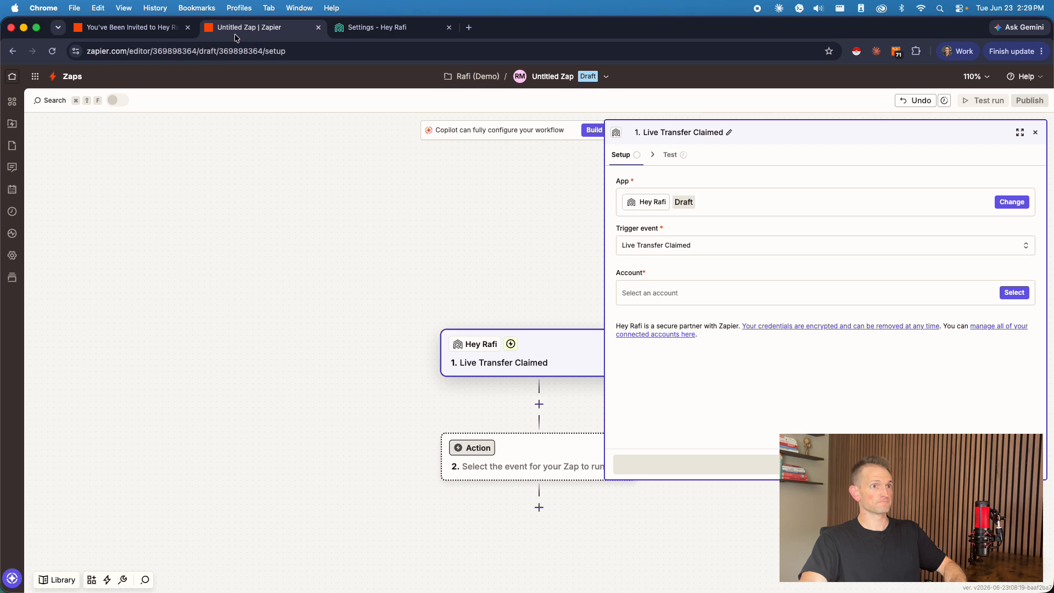
{"action": "left_click", "coordinate": [665, 292]}
{"action": "left_click", "coordinate": [519, 507]}
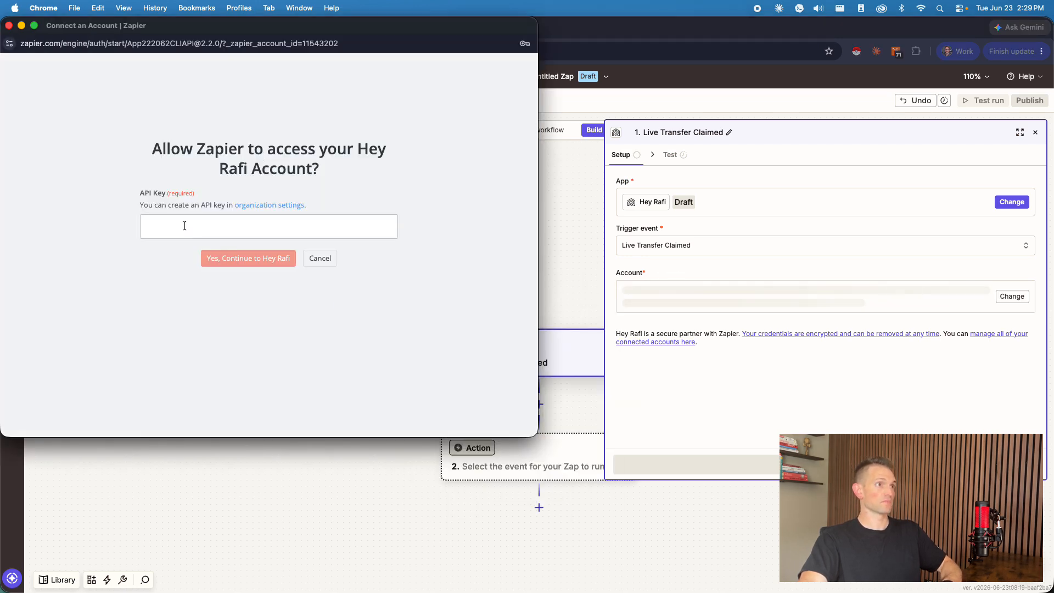
{"action": "left_click", "coordinate": [184, 225]}
{"action": "key", "text": "super+v"}
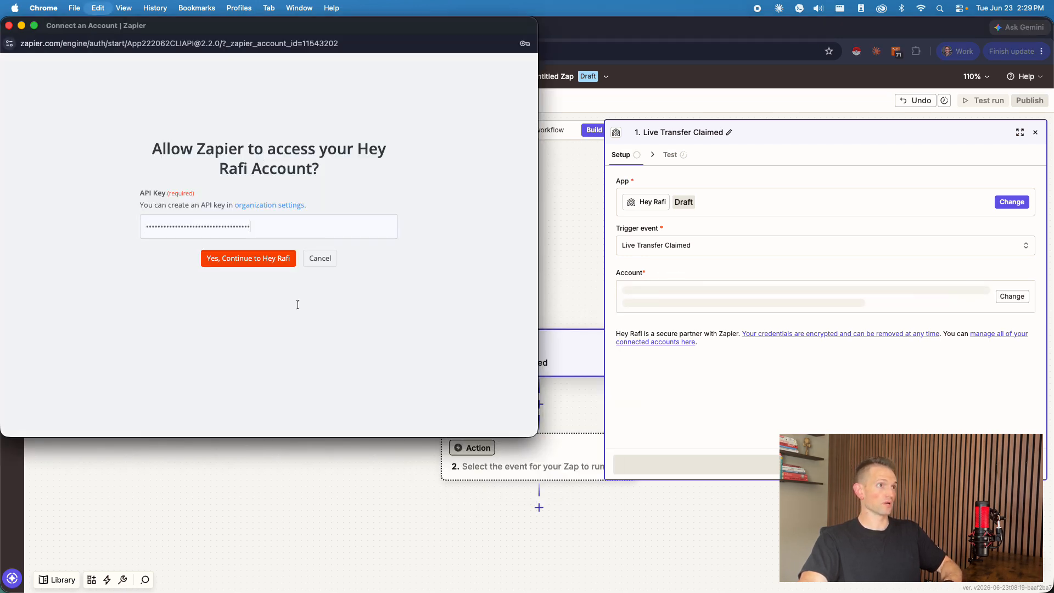
{"action": "left_click", "coordinate": [254, 262]}
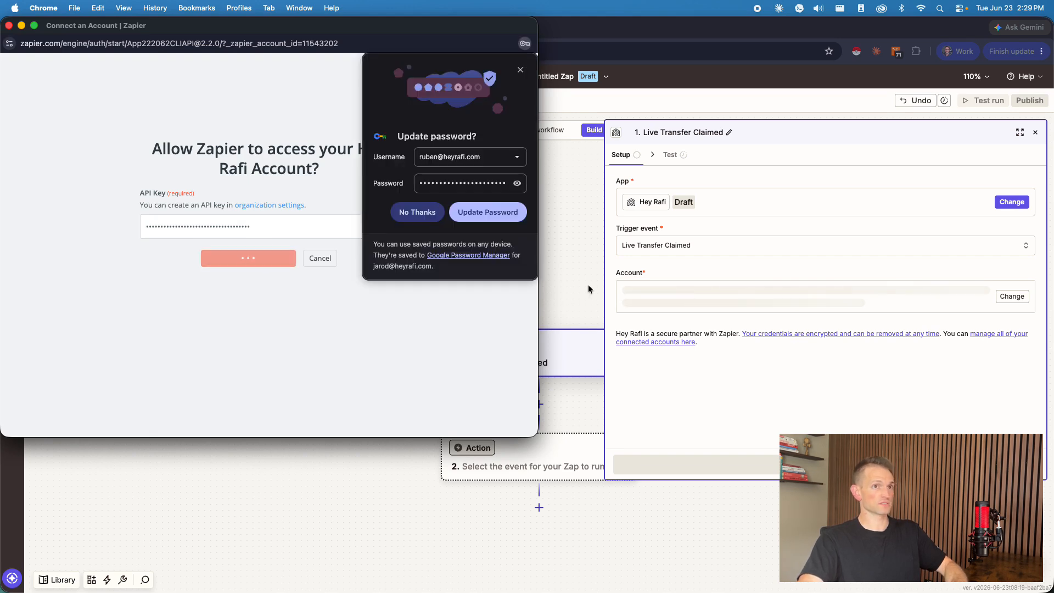
{"action": "left_click", "coordinate": [407, 218]}
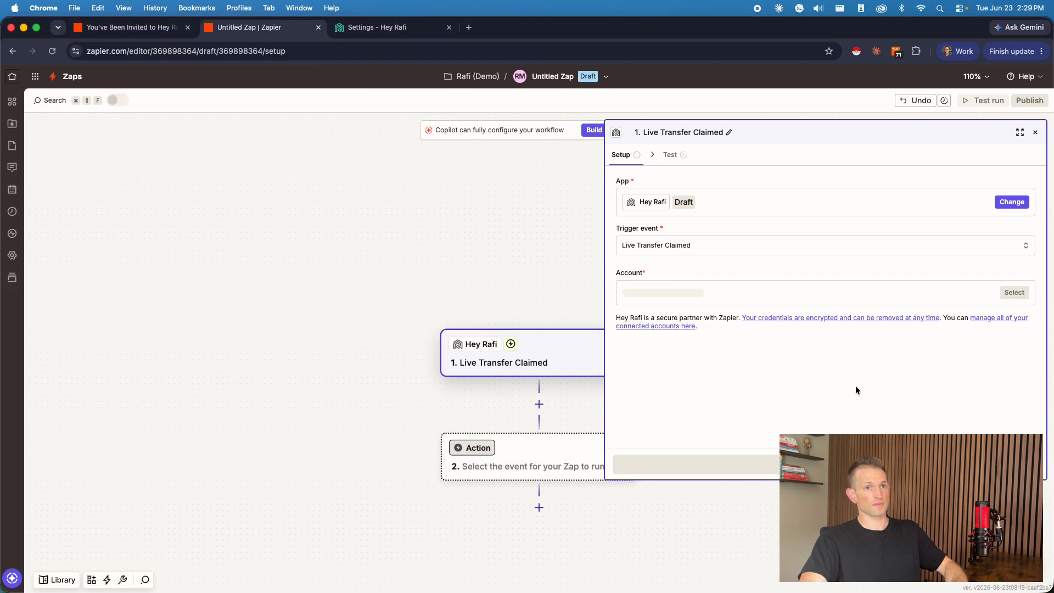
Step: Select Demo Account #4 as the trigger's account and continue to the trigger test
{"action": "left_click", "coordinate": [664, 292]}
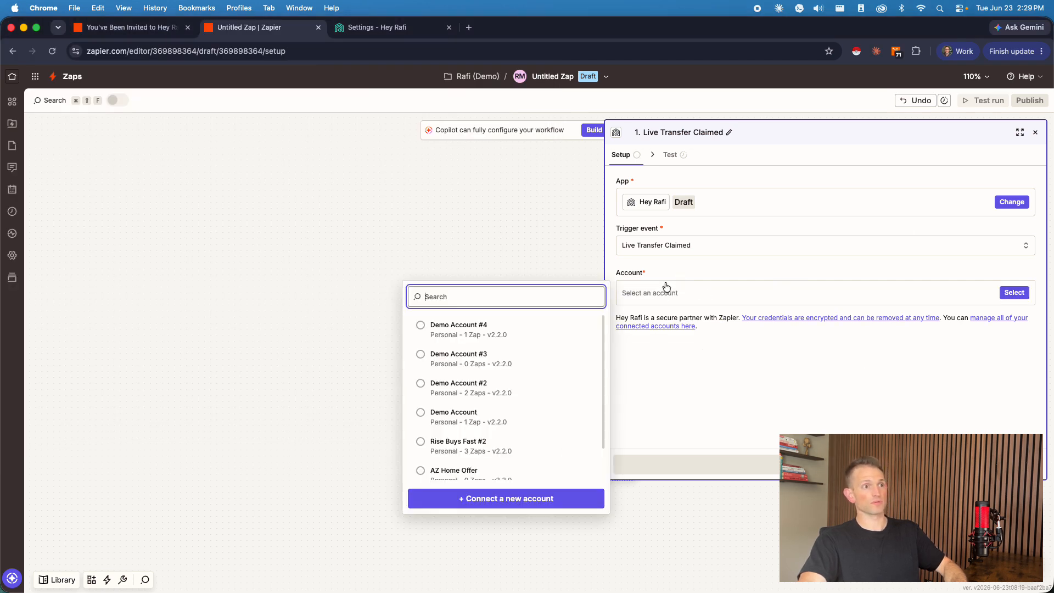
{"action": "left_click", "coordinate": [451, 330]}
{"action": "left_click", "coordinate": [786, 400]}
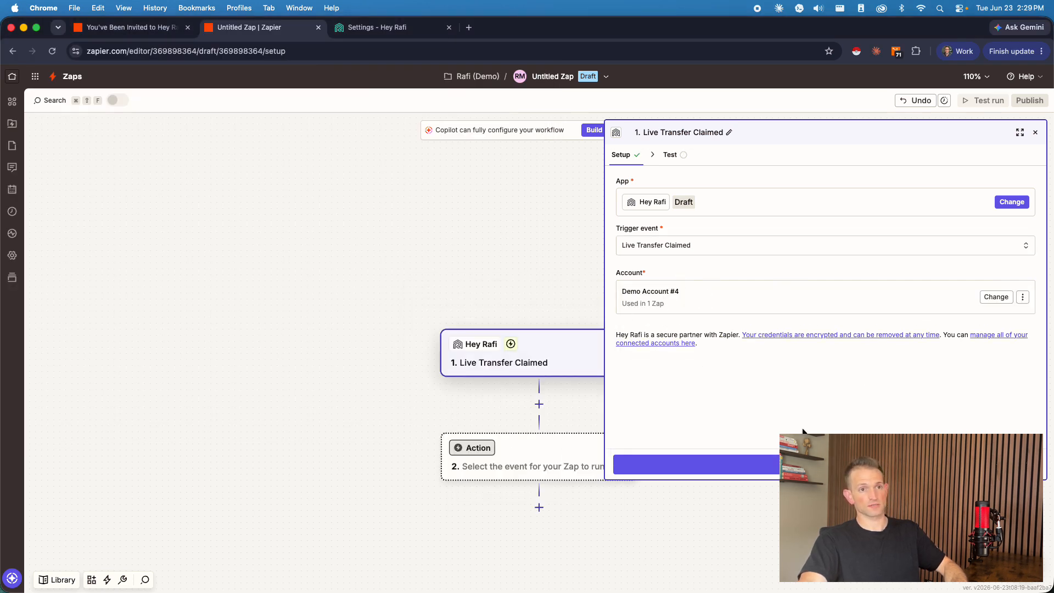
{"action": "left_click", "coordinate": [812, 464]}
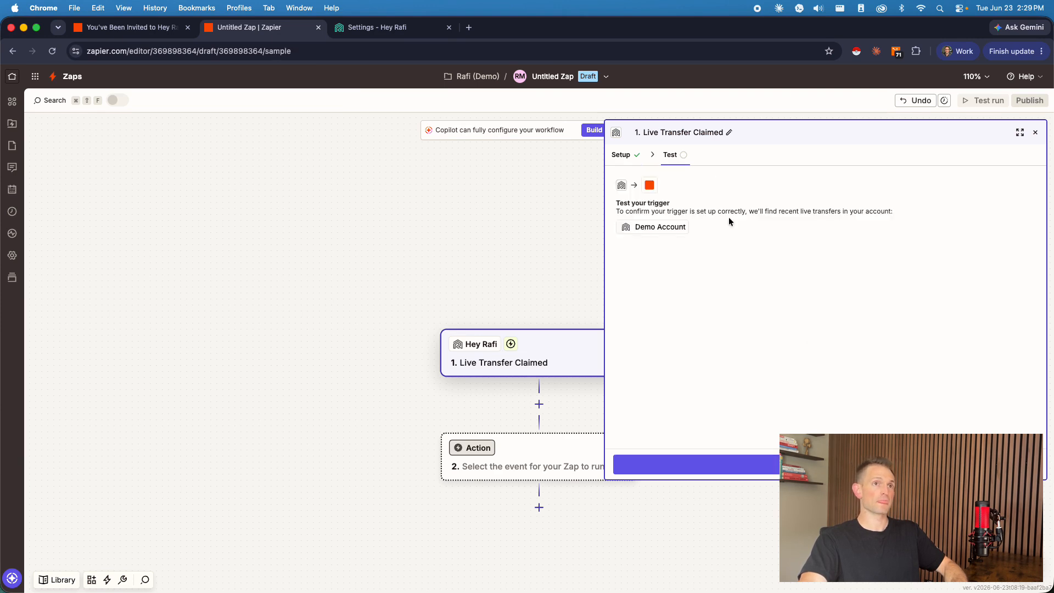
Step: Test the Live Transfer Claimed trigger, select the Live Transfer C record and continue to the action step
{"action": "left_click", "coordinate": [759, 455]}
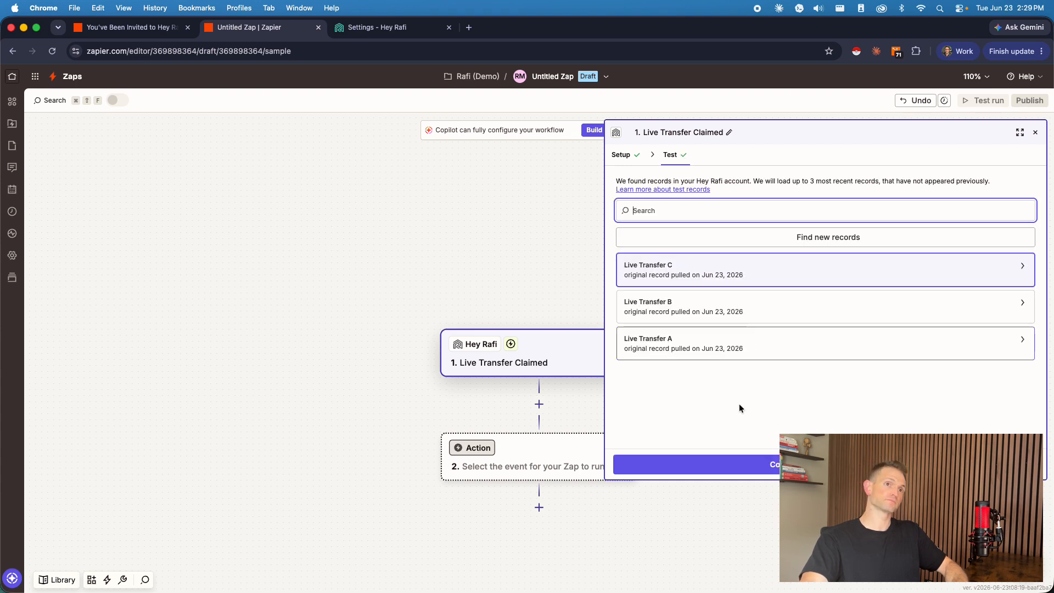
{"action": "left_click", "coordinate": [779, 277]}
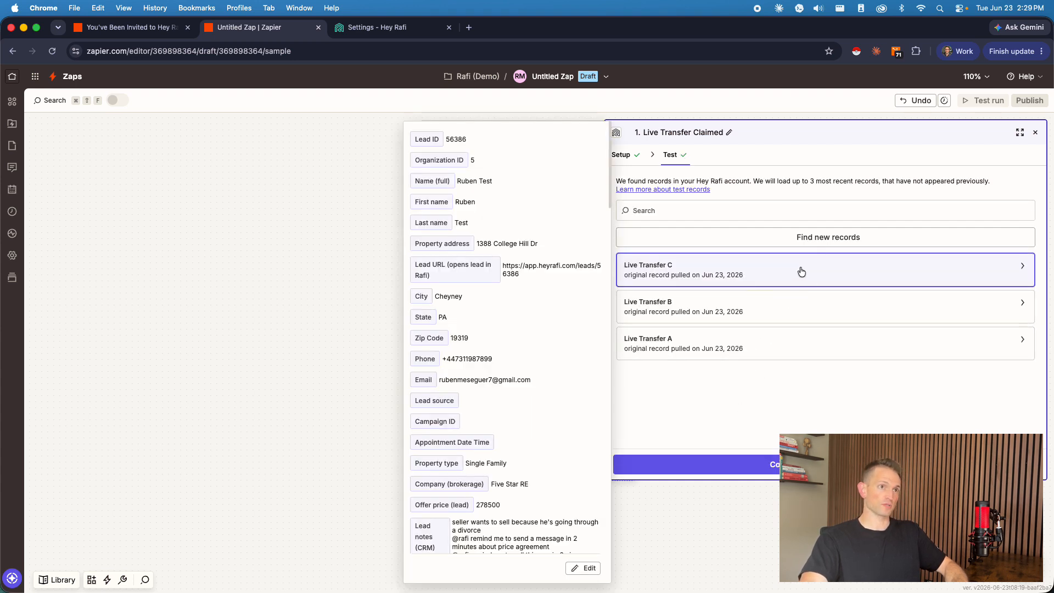
{"action": "left_click", "coordinate": [691, 464]}
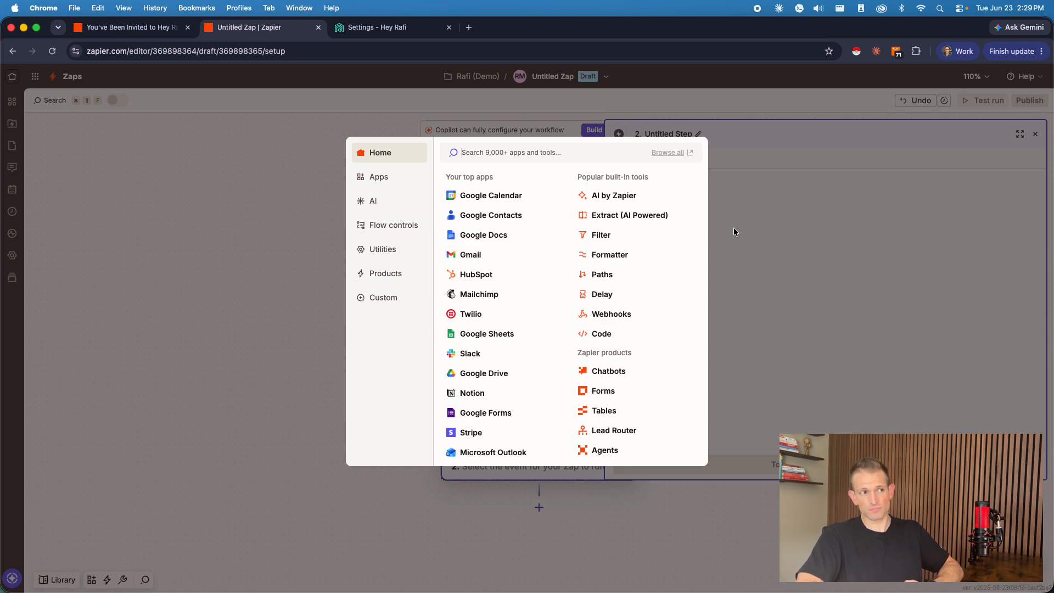
Step: Add Podio as the Zap's action app and set its action event to Create Item
{"action": "type", "text": "pod"}
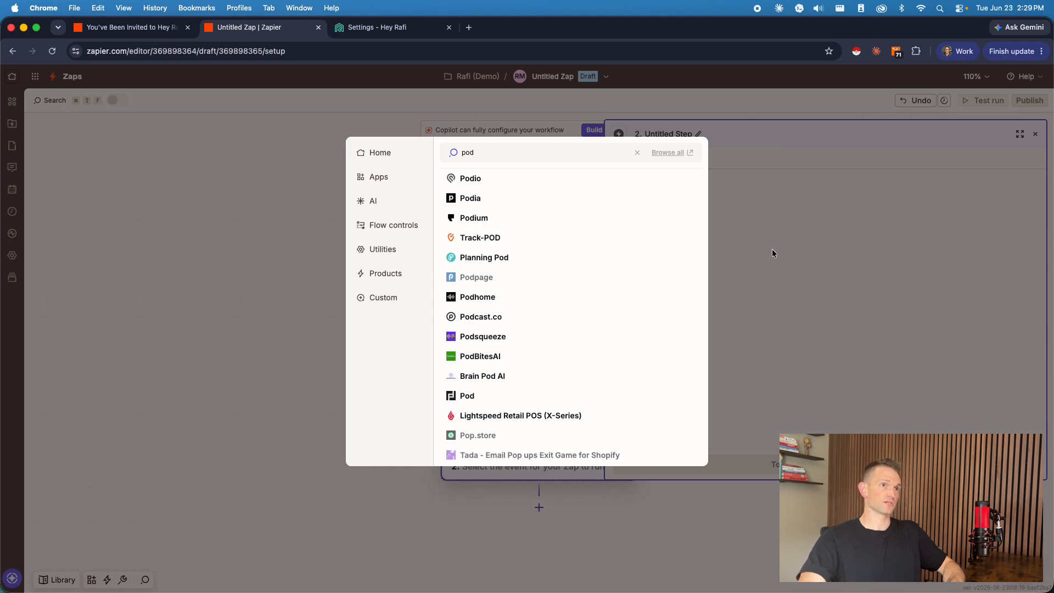
{"action": "left_click", "coordinate": [532, 183]}
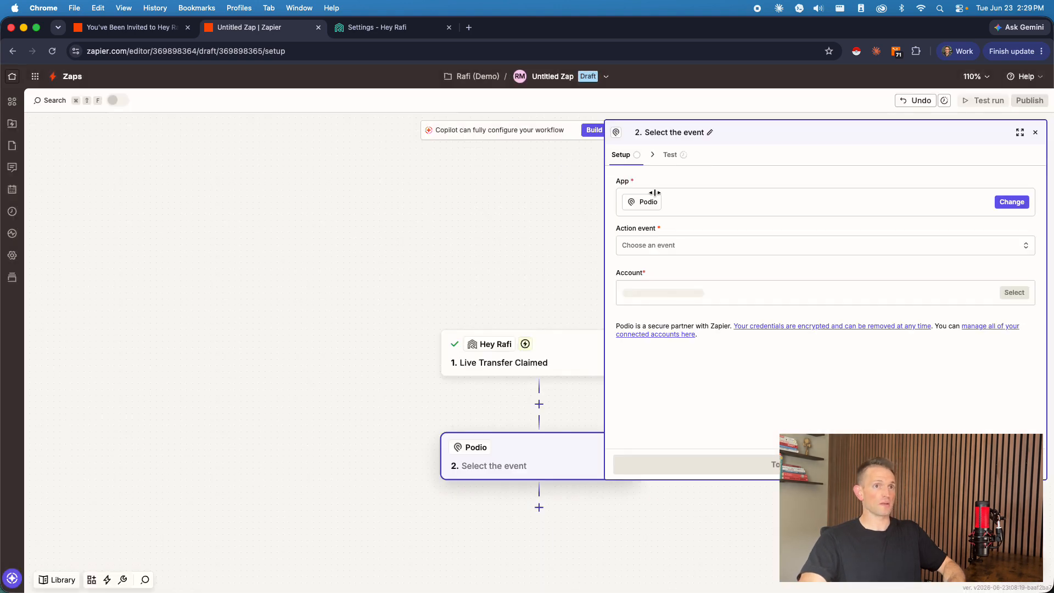
{"action": "left_click", "coordinate": [658, 245]}
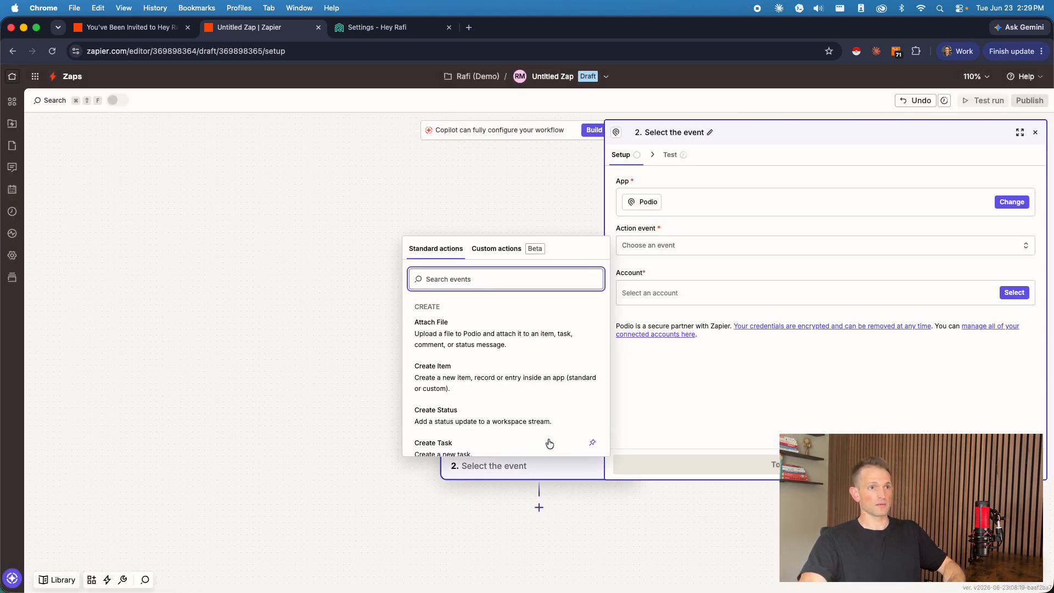
{"action": "scroll", "coordinate": [514, 373], "scroll_direction": "down", "scroll_amount": 4}
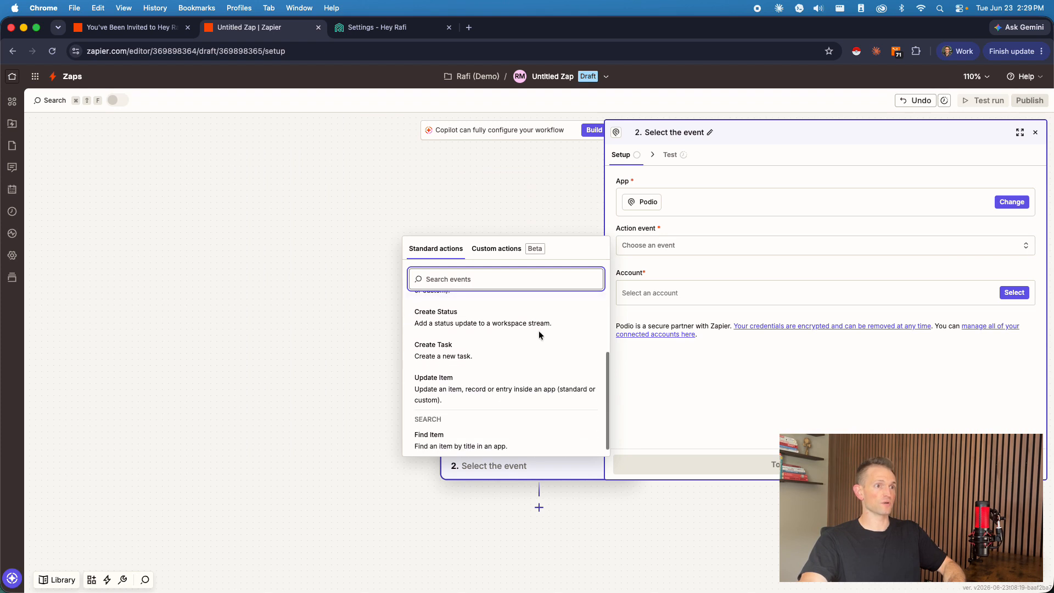
{"action": "scroll", "coordinate": [536, 351], "scroll_direction": "up", "scroll_amount": 4}
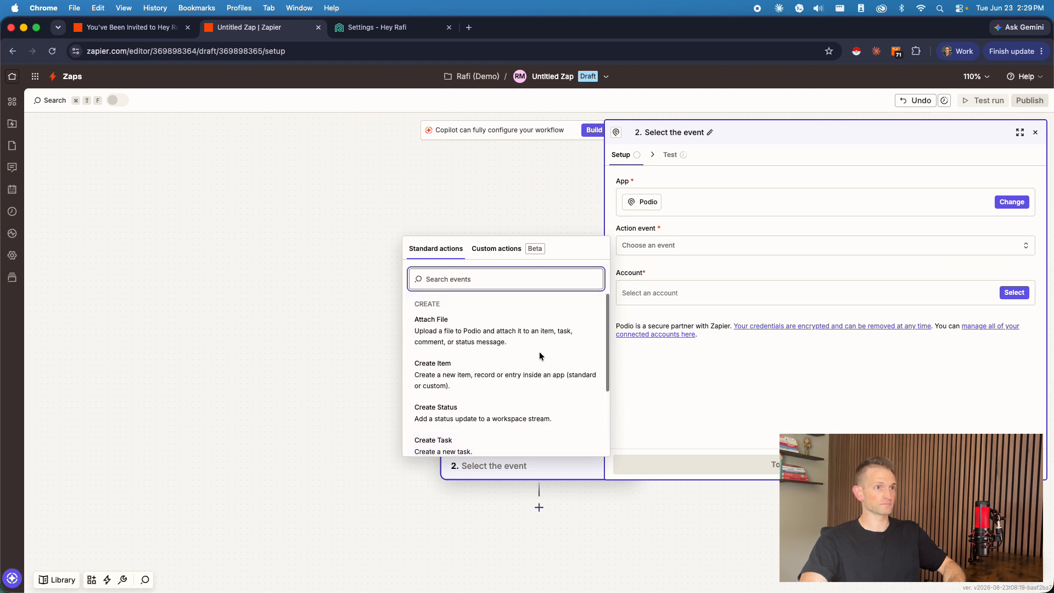
{"action": "left_click", "coordinate": [511, 366]}
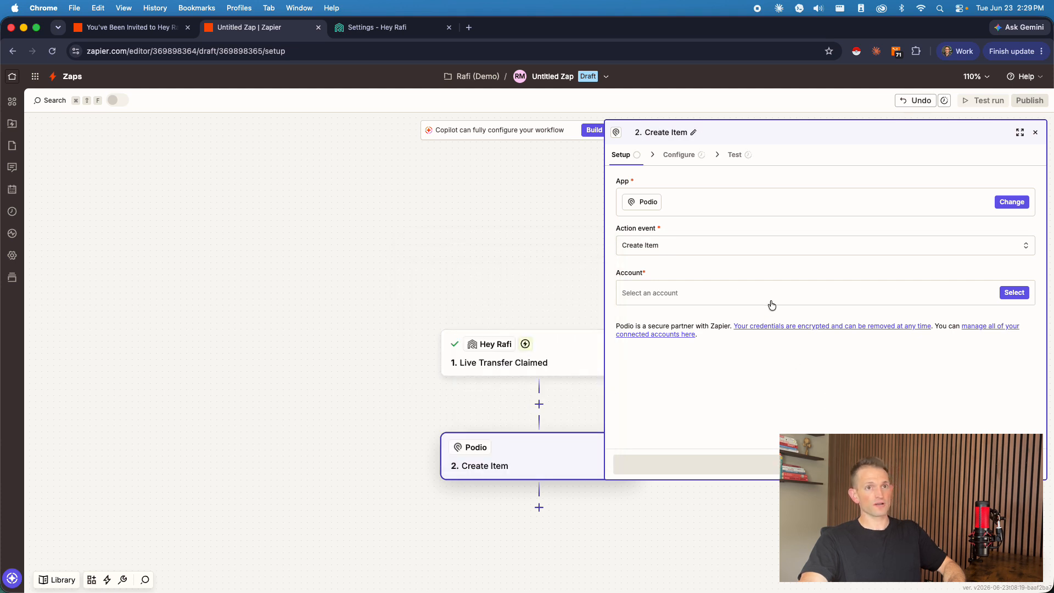
Step: Select the connected Podio admin account for the Create Item action and continue to its configuration
{"action": "left_click", "coordinate": [746, 300]}
{"action": "left_click", "coordinate": [511, 329]}
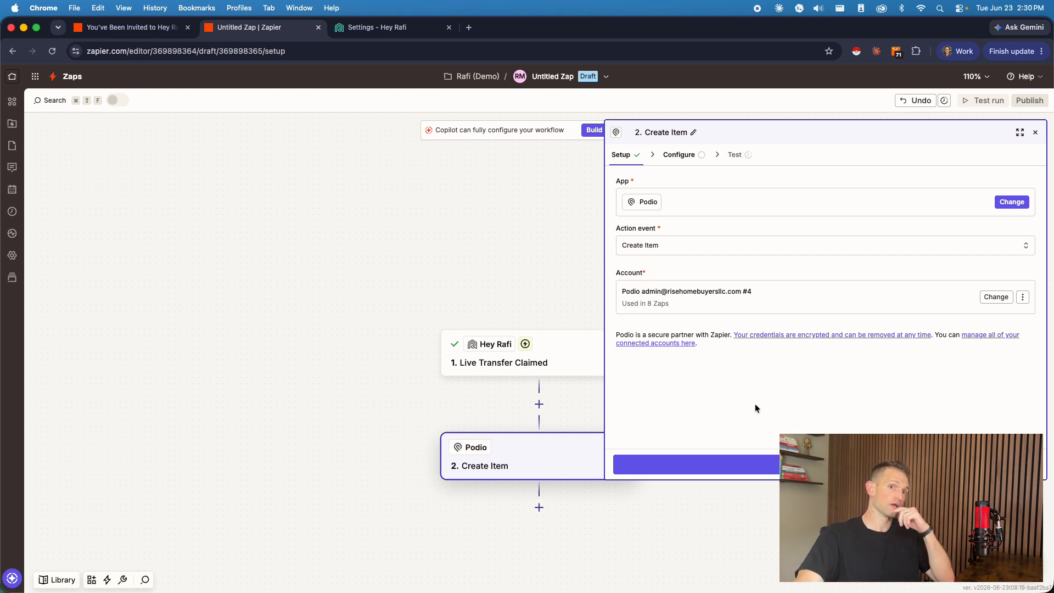
{"action": "left_click", "coordinate": [758, 464]}
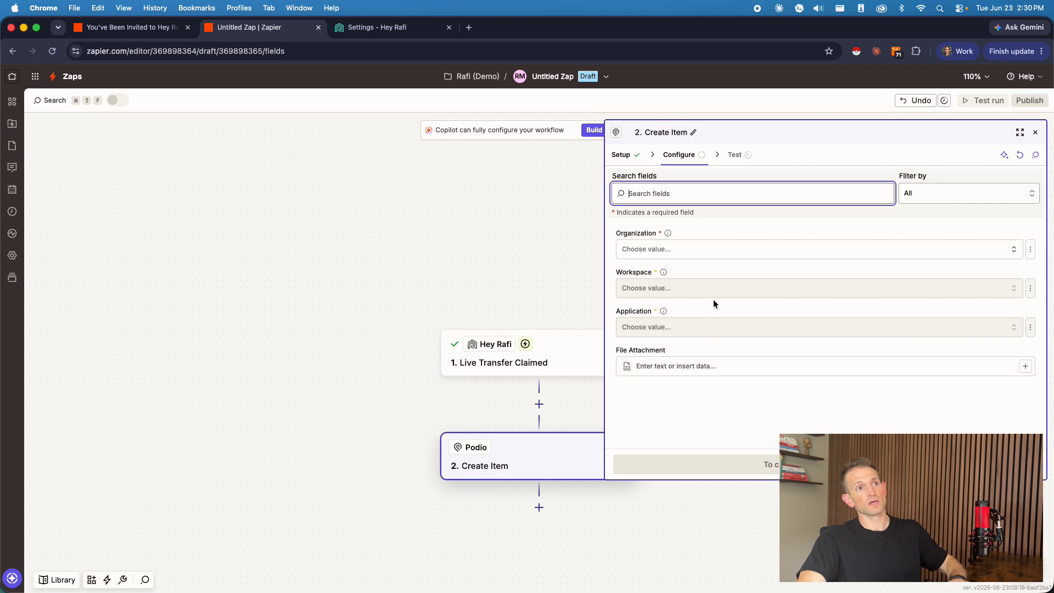
Step: Set the organization to Rise Home Buyers and the workspace to RHBL CRM, and choose the application found by searching "conn"
{"action": "left_click", "coordinate": [708, 251]}
{"action": "left_click", "coordinate": [496, 284]}
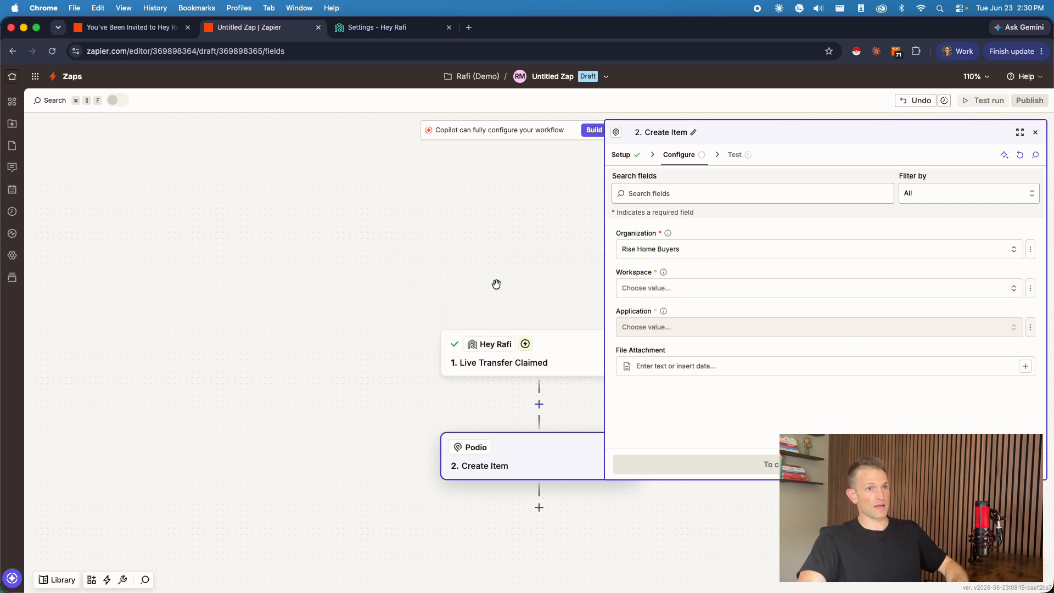
{"action": "left_click", "coordinate": [719, 289]}
{"action": "left_click", "coordinate": [455, 347]}
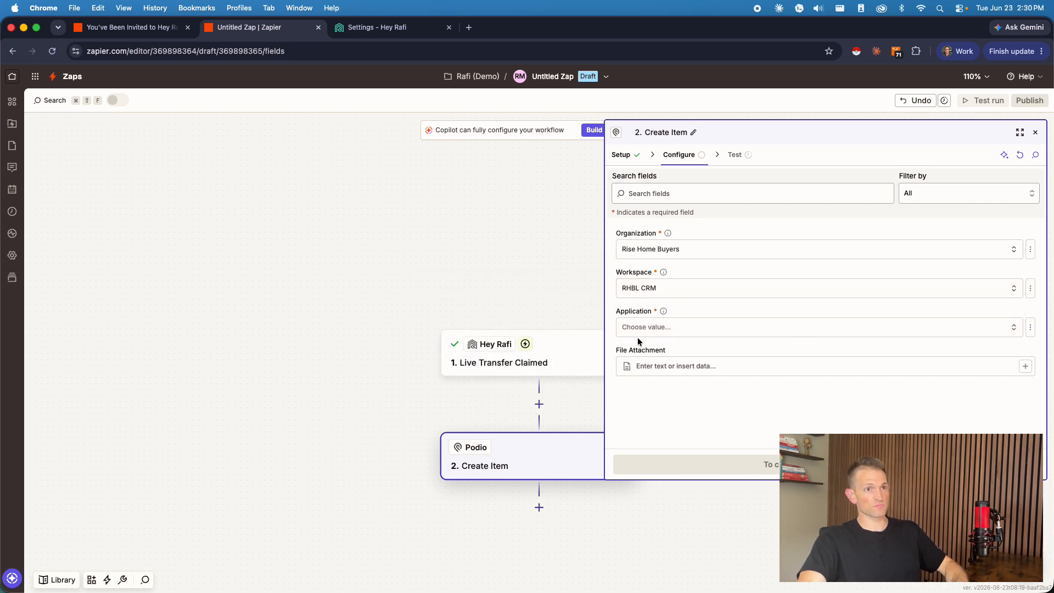
{"action": "left_click", "coordinate": [660, 329]}
{"action": "type", "text": "conn"}
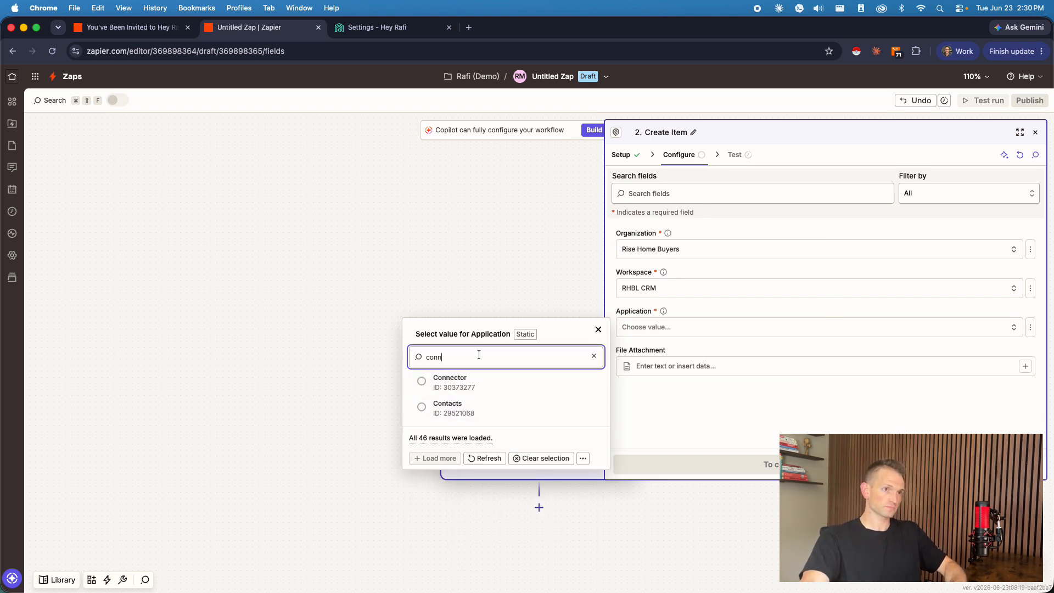
{"action": "left_click", "coordinate": [450, 380]}
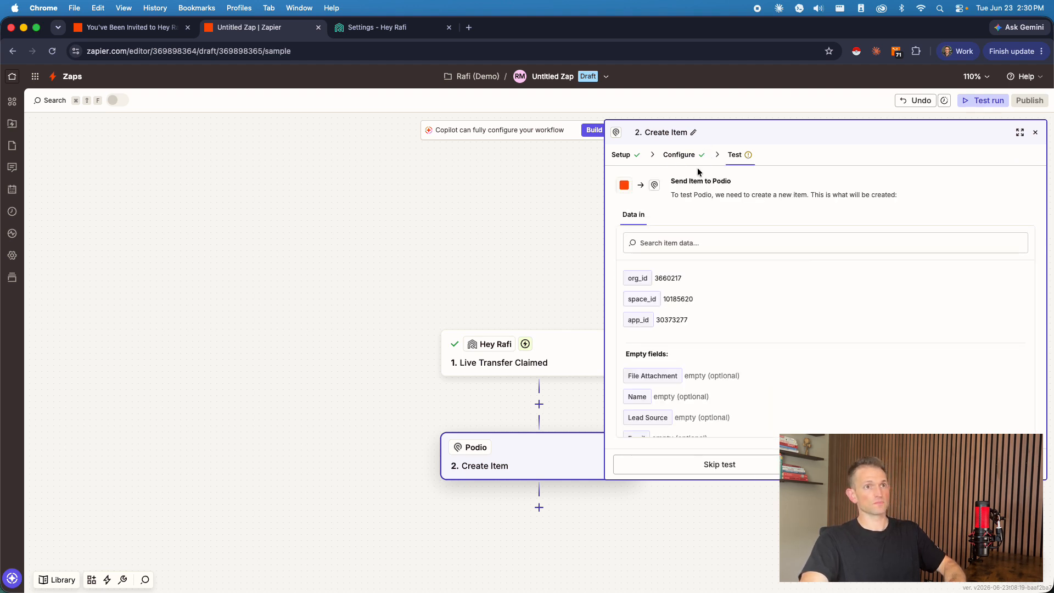
Step: Return to the Create Item configuration and map the Name field to Name (full) from the Live Transfer Claimed trigger
{"action": "left_click", "coordinate": [683, 155]}
{"action": "scroll", "coordinate": [799, 312], "scroll_direction": "down", "scroll_amount": 2}
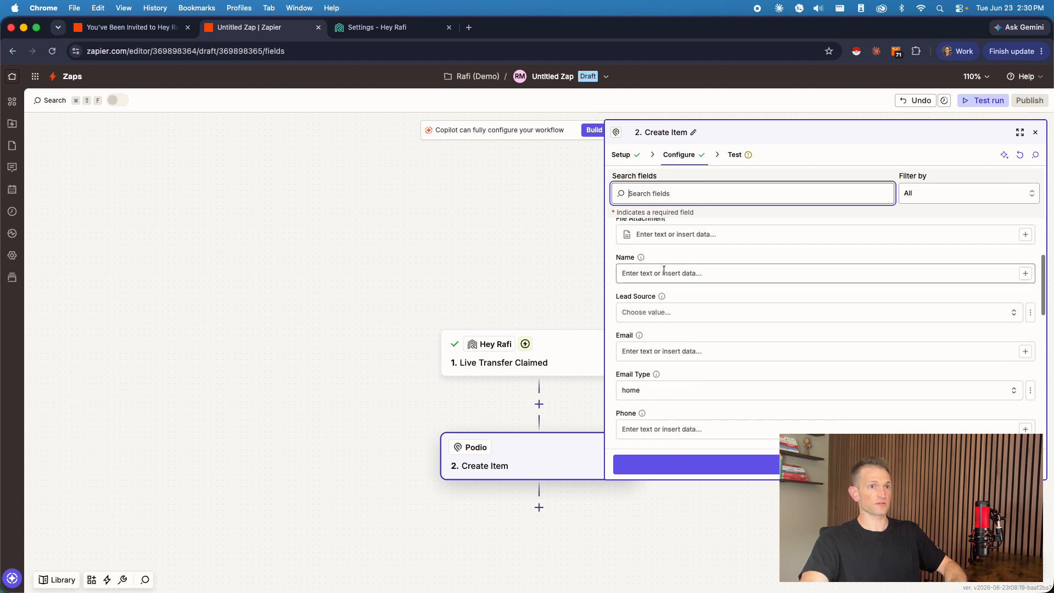
{"action": "left_click", "coordinate": [686, 273]}
{"action": "type", "text": "/"}
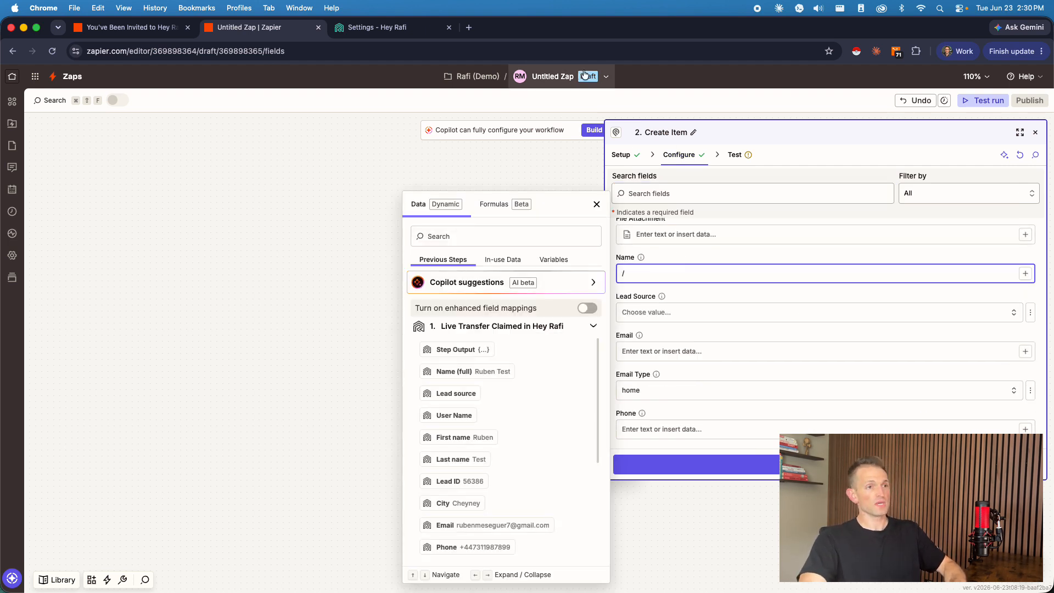
{"action": "key", "text": "super+a"}
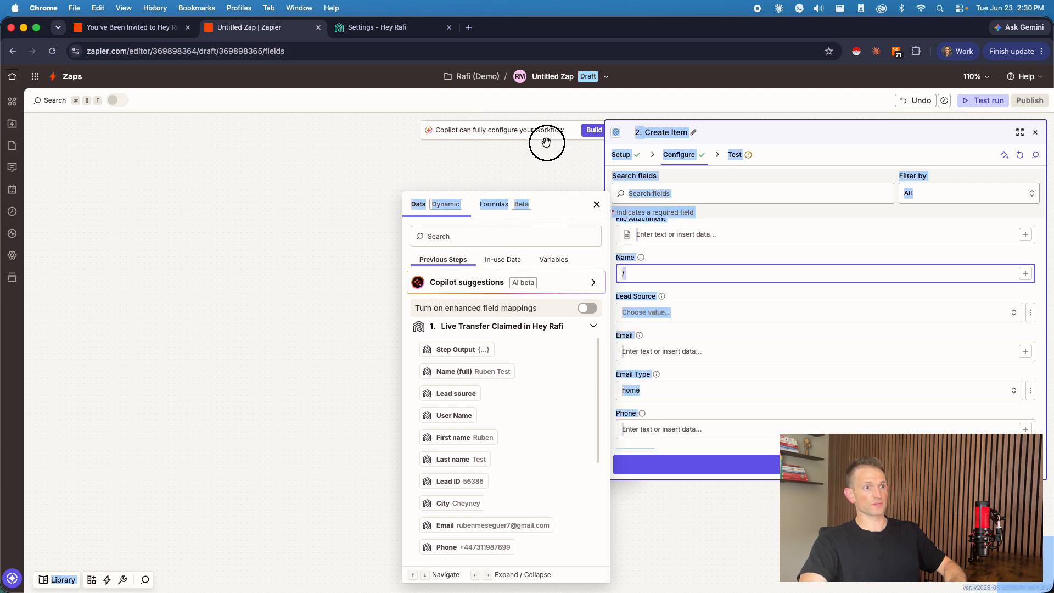
{"action": "scroll", "coordinate": [545, 355], "scroll_direction": "down", "scroll_amount": 1}
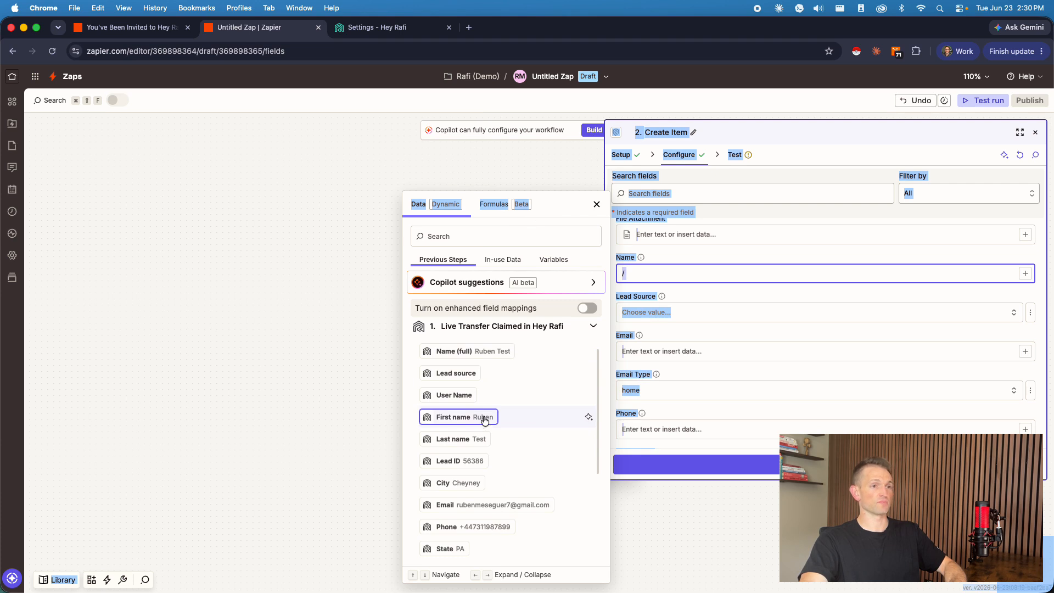
{"action": "scroll", "coordinate": [494, 403], "scroll_direction": "up", "scroll_amount": 1}
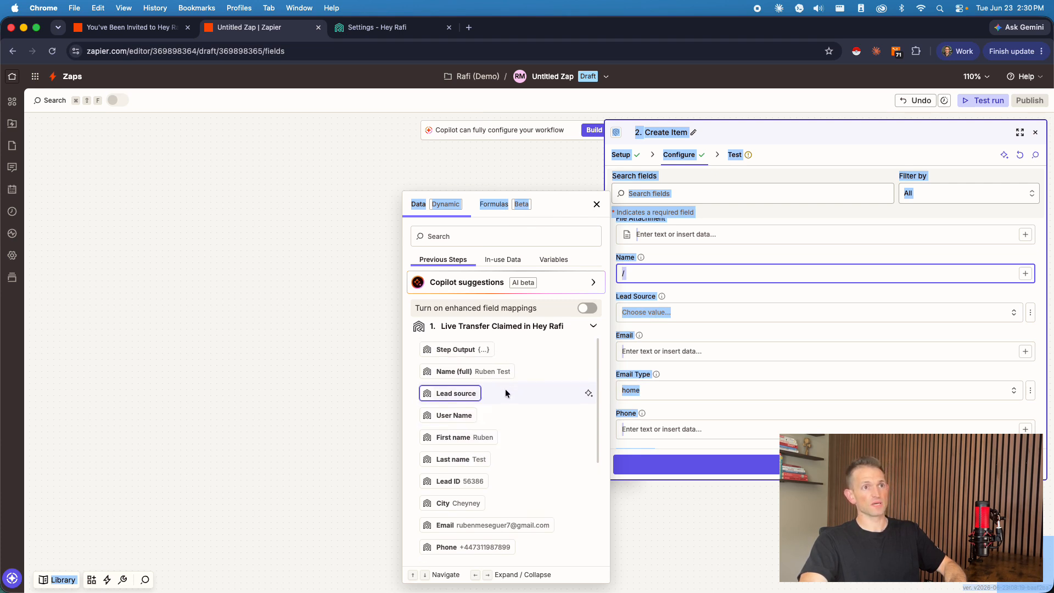
{"action": "left_click", "coordinate": [508, 373]}
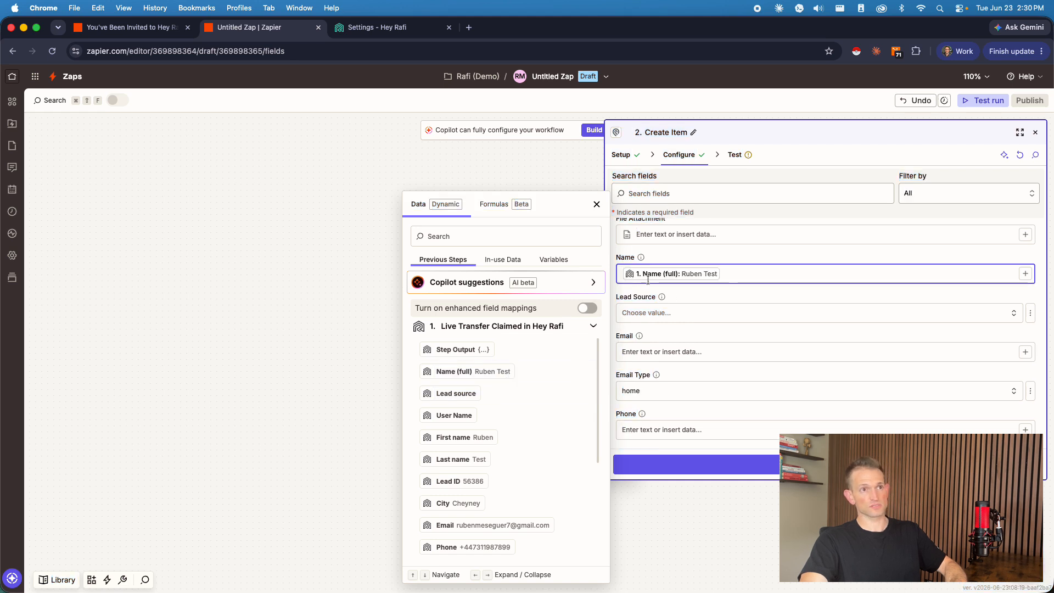
Step: Switch the Lead Source field from its fixed choices to free text and set it to "Rafi"
{"action": "left_click", "coordinate": [698, 314]}
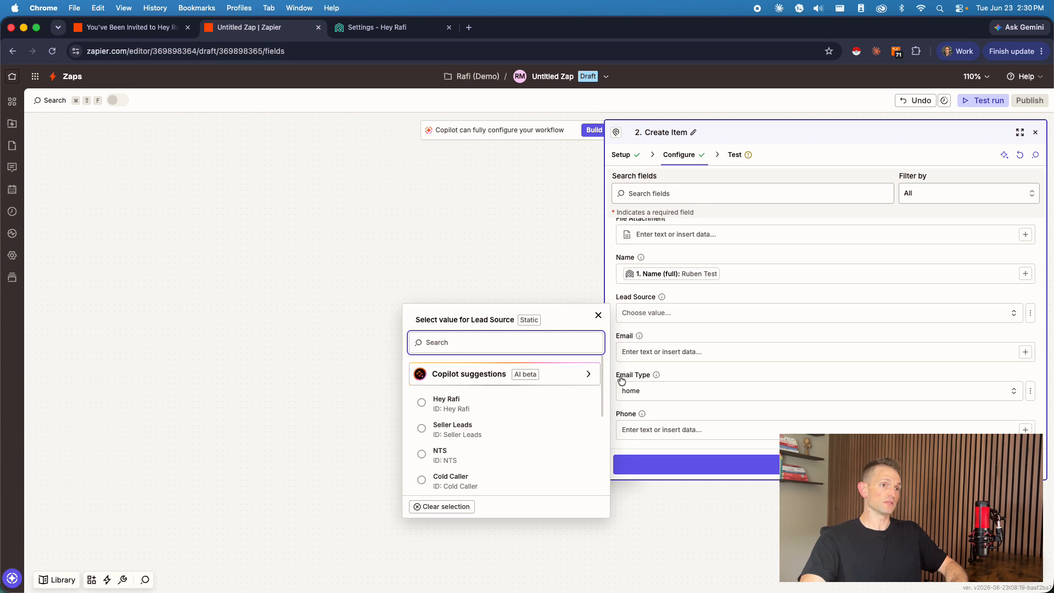
{"action": "type", "text": "/"}
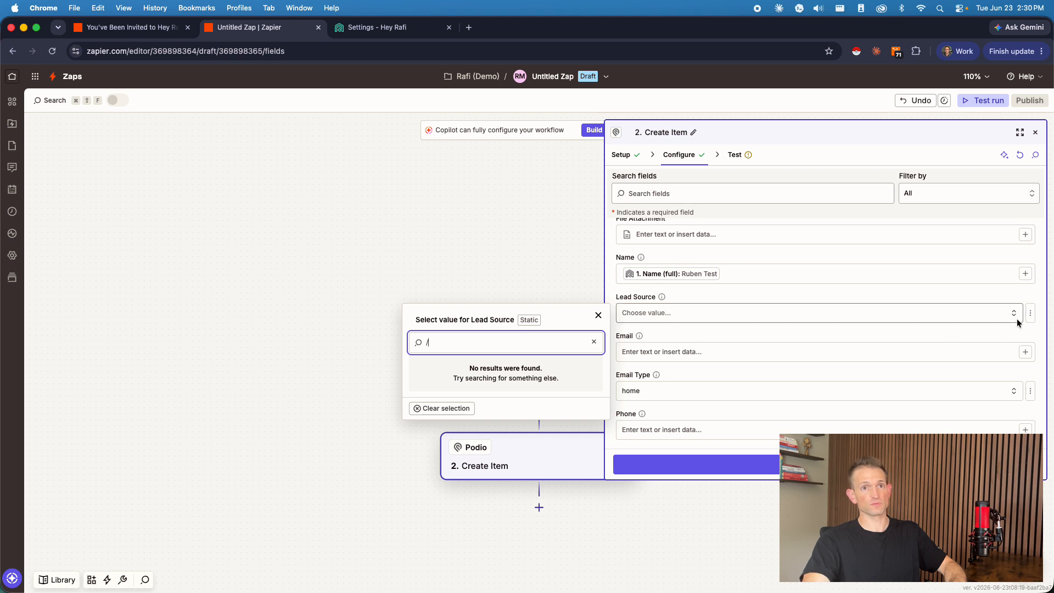
{"action": "left_click", "coordinate": [1030, 313]}
{"action": "left_click", "coordinate": [964, 360]}
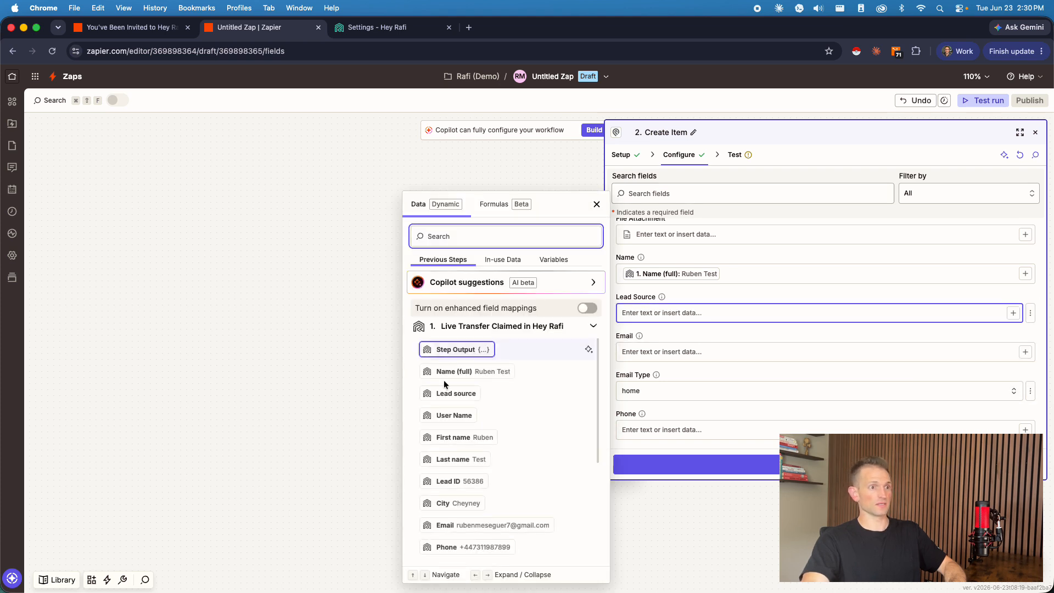
{"action": "scroll", "coordinate": [529, 391], "scroll_direction": "down", "scroll_amount": 5}
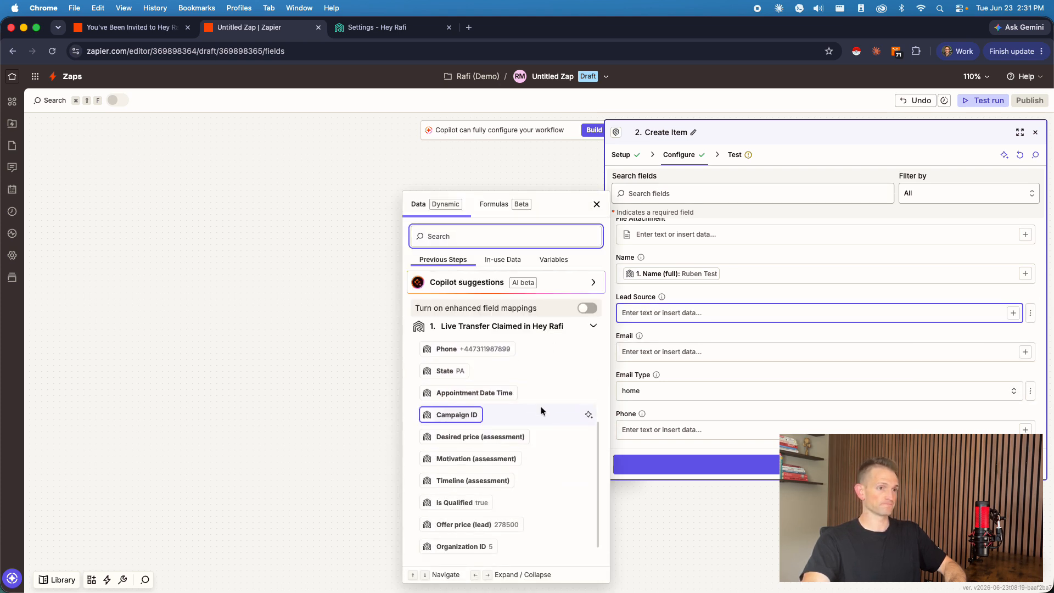
{"action": "scroll", "coordinate": [515, 391], "scroll_direction": "down", "scroll_amount": 1}
{"action": "scroll", "coordinate": [521, 396], "scroll_direction": "down", "scroll_amount": 1}
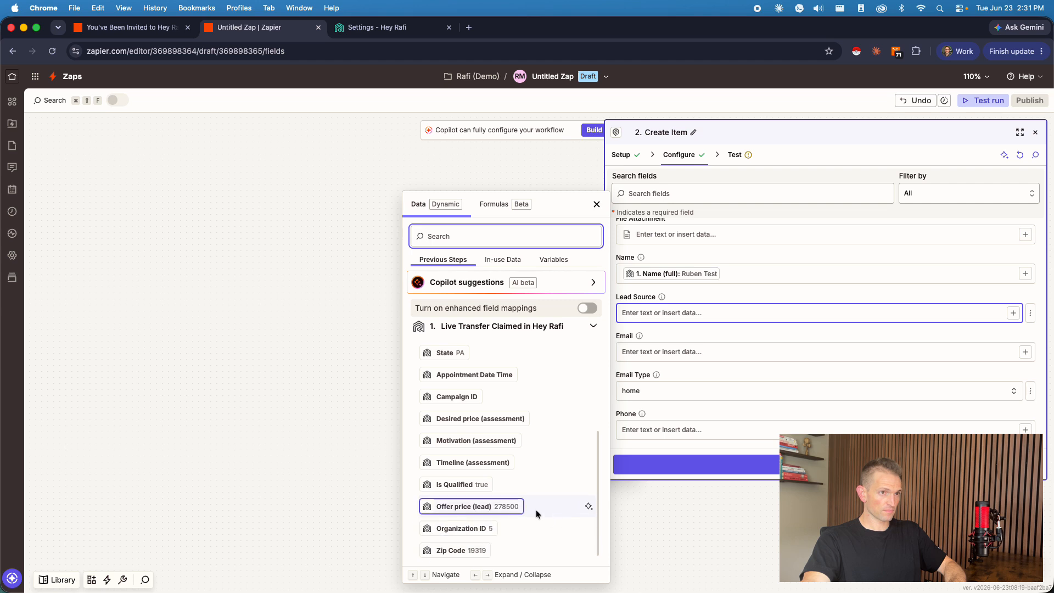
{"action": "scroll", "coordinate": [482, 489], "scroll_direction": "up", "scroll_amount": 7}
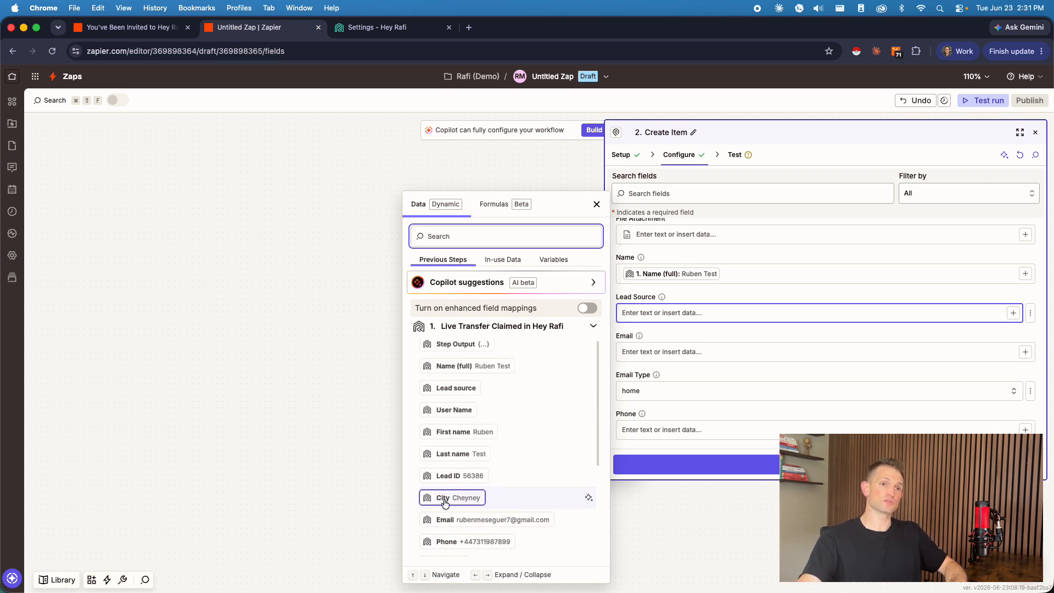
{"action": "left_click", "coordinate": [638, 331]}
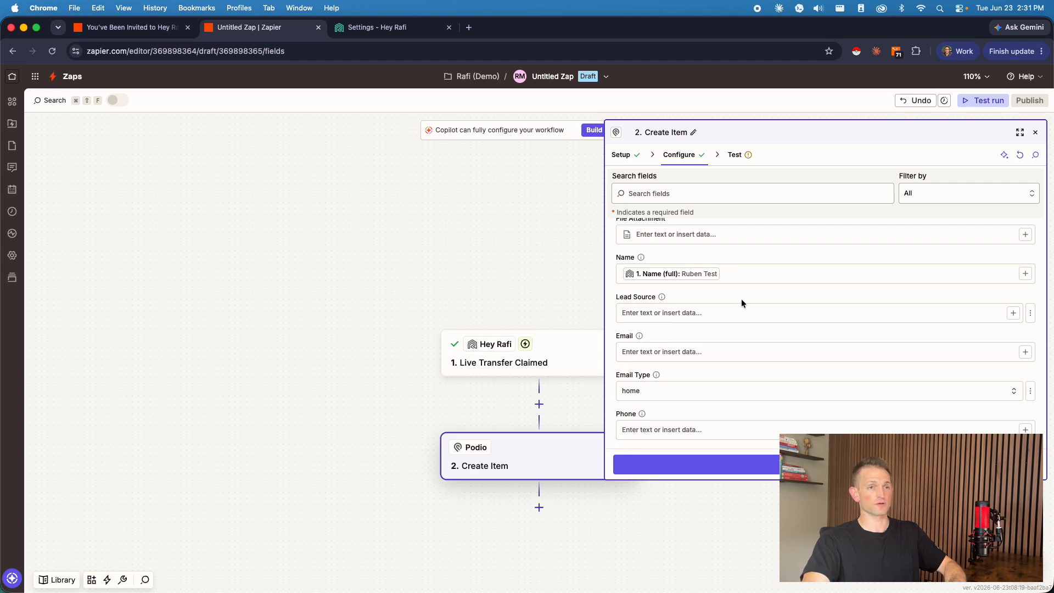
{"action": "left_click", "coordinate": [730, 311]}
{"action": "type", "text": "Rafi"}
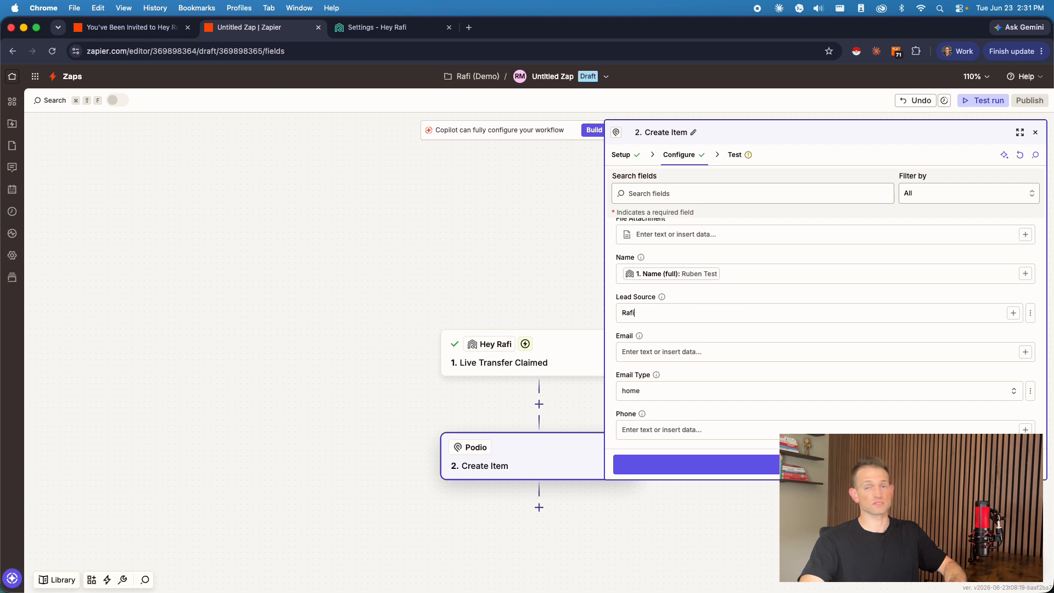
Step: Map the Podio item's Email field to Email from the Live Transfer Claimed trigger
{"action": "scroll", "coordinate": [679, 327], "scroll_direction": "down", "scroll_amount": 1}
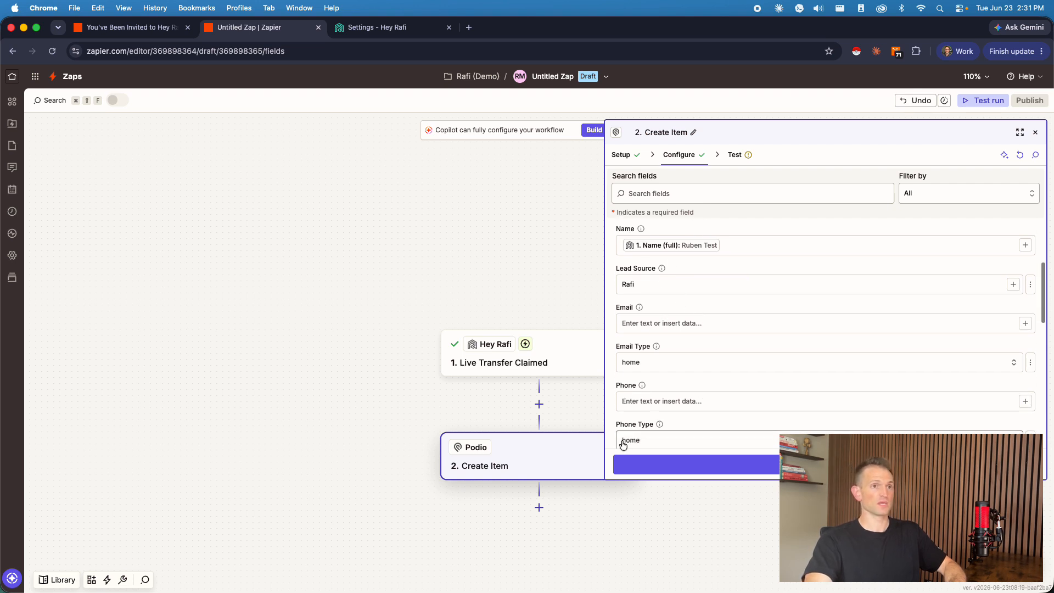
{"action": "left_click", "coordinate": [651, 323]}
{"action": "type", "text": "/em"}
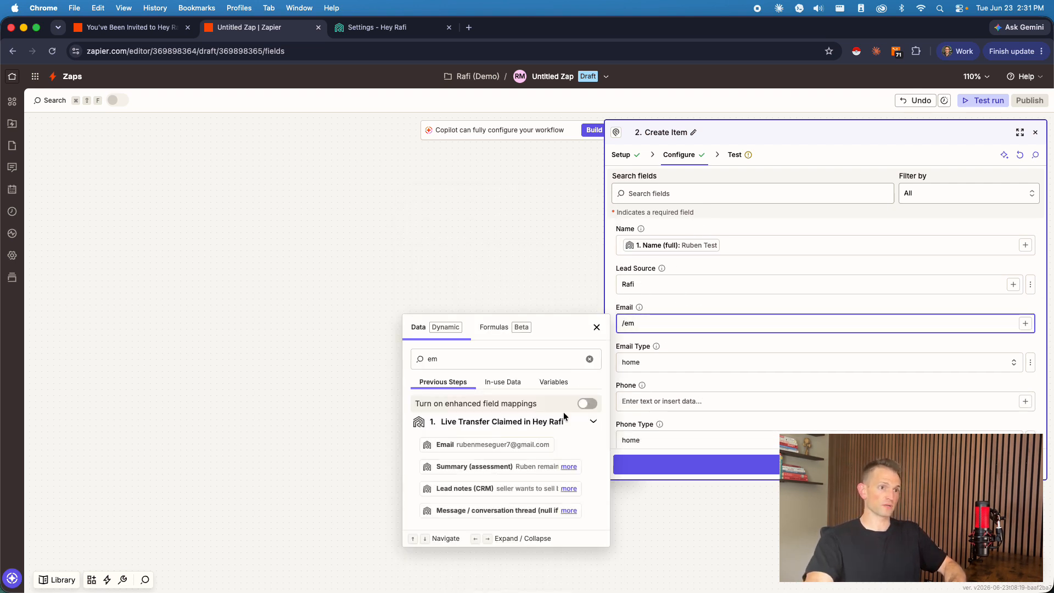
{"action": "left_click", "coordinate": [482, 444]}
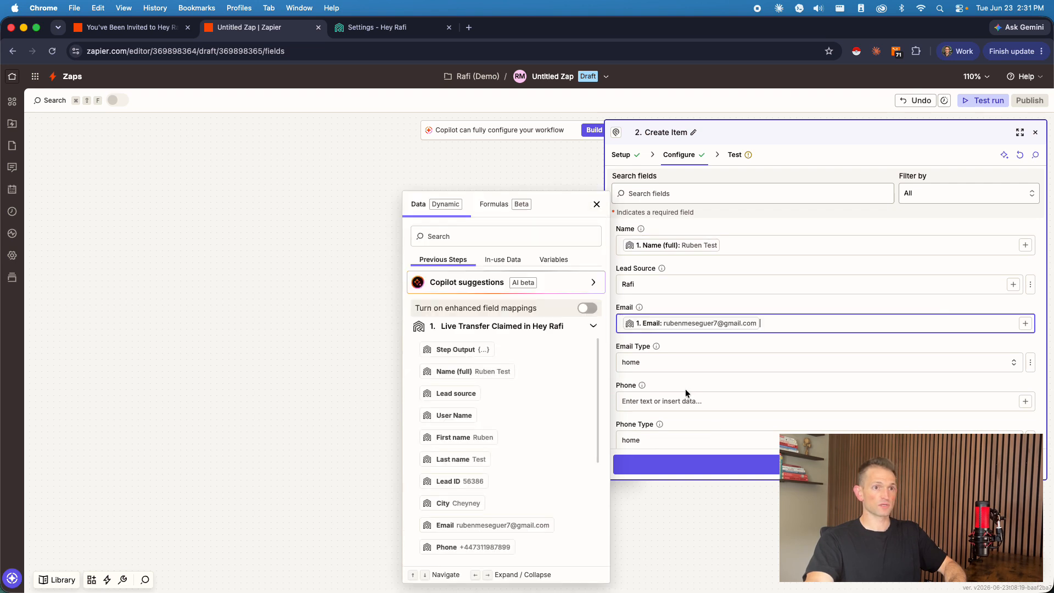
Step: Map the Podio item's Phone field to Phone from the Live Transfer Claimed trigger
{"action": "left_click", "coordinate": [686, 397]}
{"action": "type", "text": ".phone"}
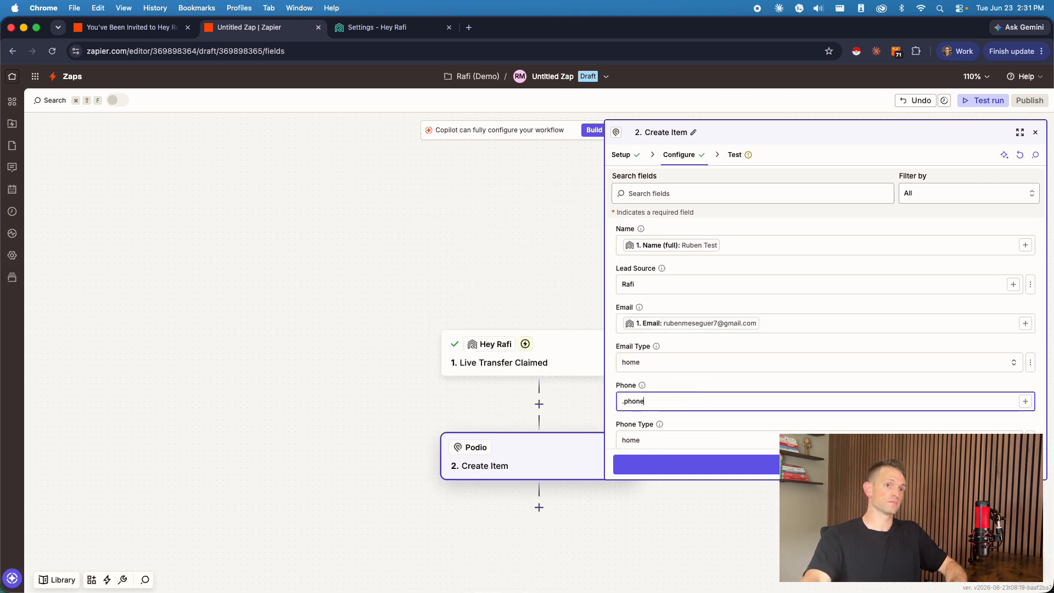
{"action": "key", "text": "BackSpace"}
{"action": "key", "text": "BackSpace"}
{"action": "key", "text": "BackSpace"}
{"action": "type", "text": "/hone"}
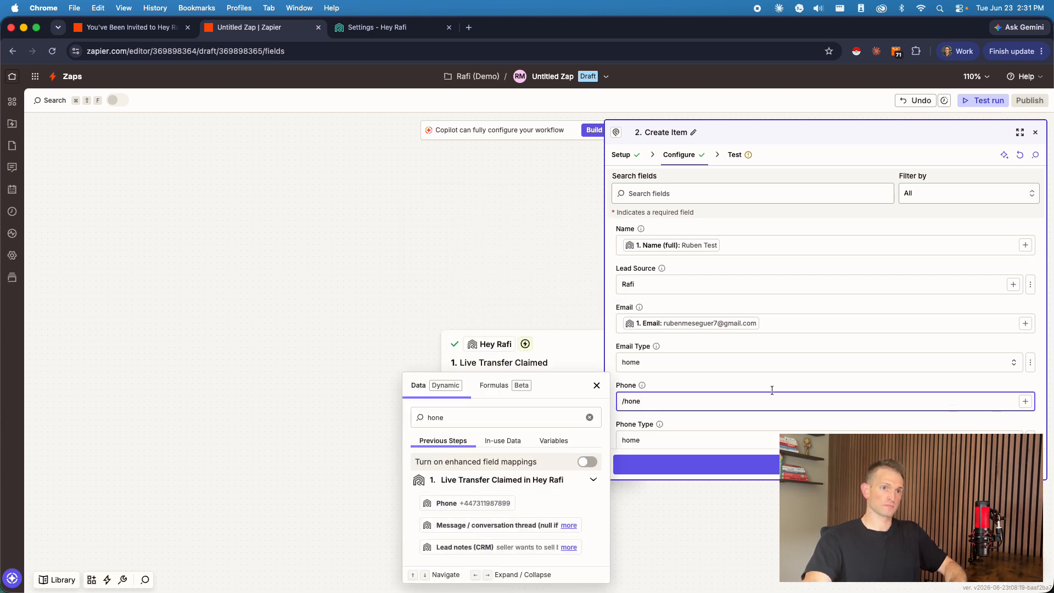
{"action": "left_click", "coordinate": [490, 514]}
{"action": "scroll", "coordinate": [729, 427], "scroll_direction": "down", "scroll_amount": 3}
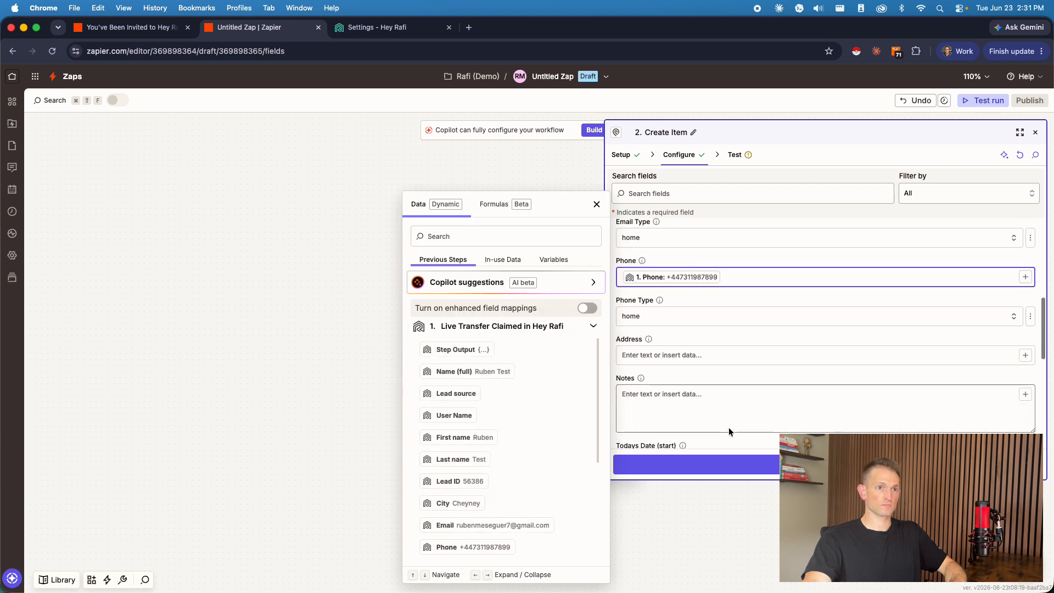
Step: Search the Live Transfer Claimed data from the Address field for "add", "ci", "zip" and "state"
{"action": "left_click", "coordinate": [677, 355]}
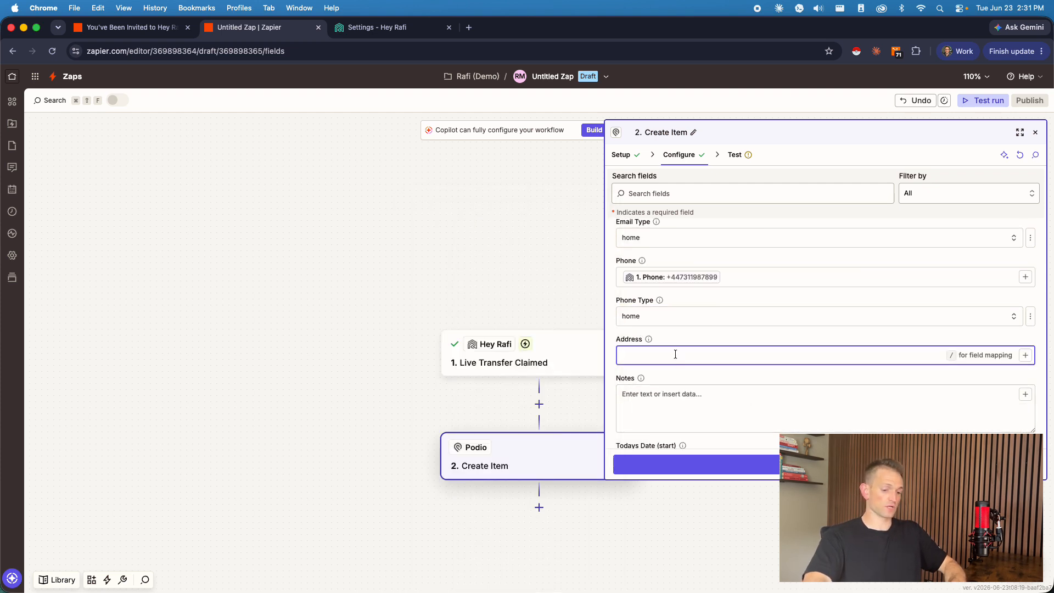
{"action": "type", "text": "/add"}
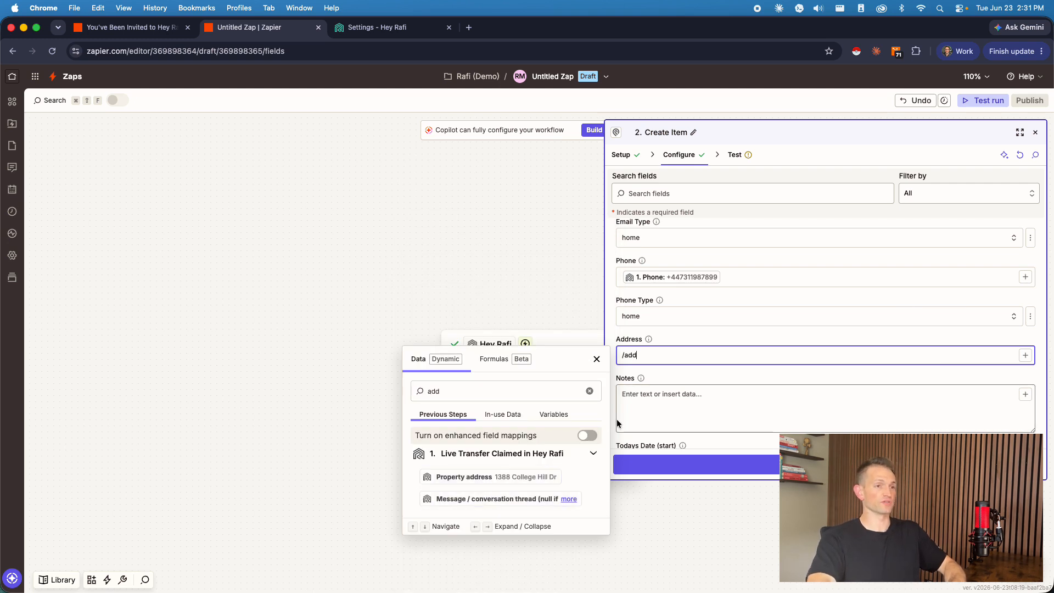
{"action": "key", "text": "BackSpace"}
{"action": "key", "text": "BackSpace"}
{"action": "key", "text": "BackSpace"}
{"action": "type", "text": "ci"}
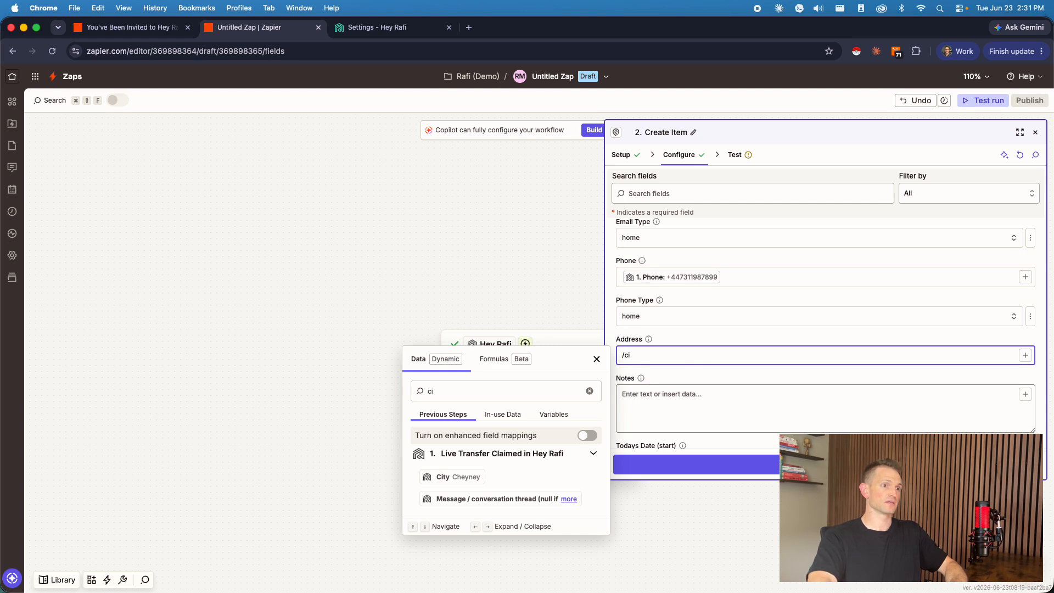
{"action": "key", "text": "BackSpace"}
{"action": "key", "text": "BackSpace"}
{"action": "type", "text": "zip"}
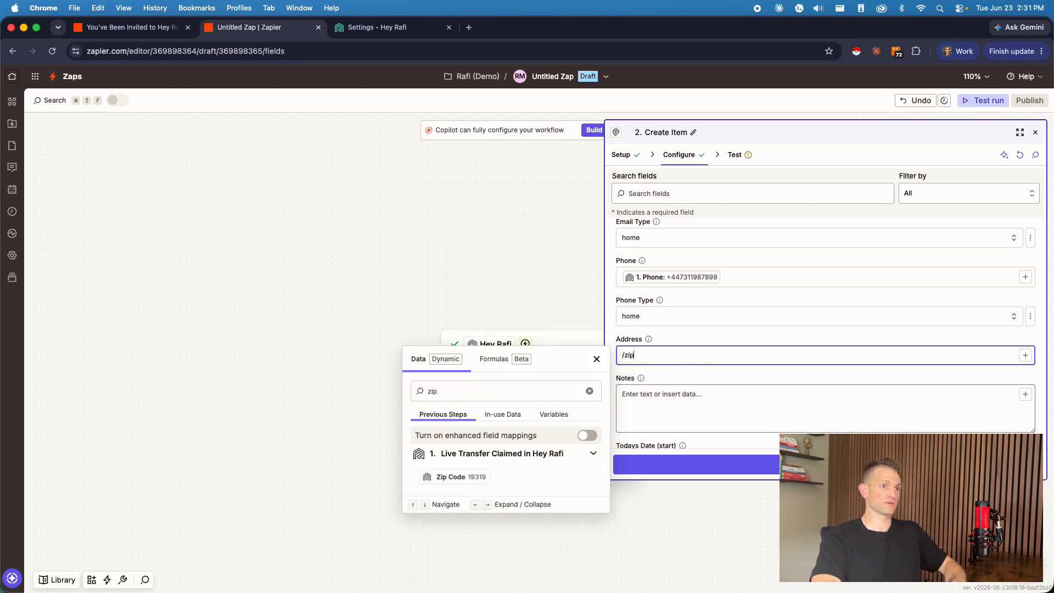
{"action": "key", "text": "BackSpace"}
{"action": "key", "text": "BackSpace"}
{"action": "key", "text": "BackSpace"}
{"action": "type", "text": "state"}
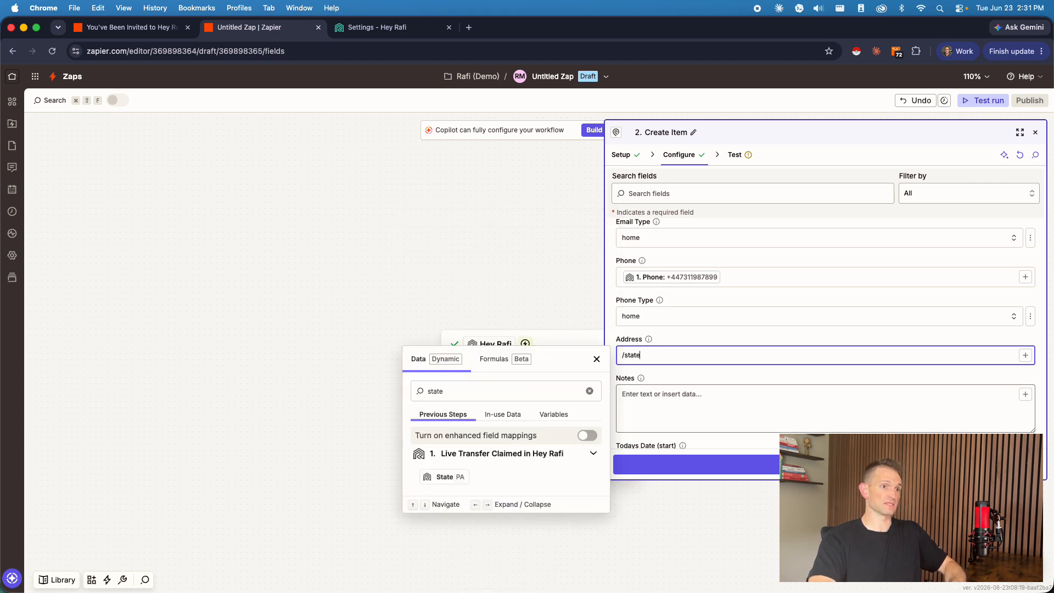
Step: Map the Podio item's Address field to Property address from the Live Transfer Claimed trigger
{"action": "key", "text": "BackSpace"}
{"action": "key", "text": "BackSpace"}
{"action": "key", "text": "BackSpace"}
{"action": "key", "text": "BackSpace"}
{"action": "key", "text": "BackSpace"}
{"action": "type", "text": "pr"}
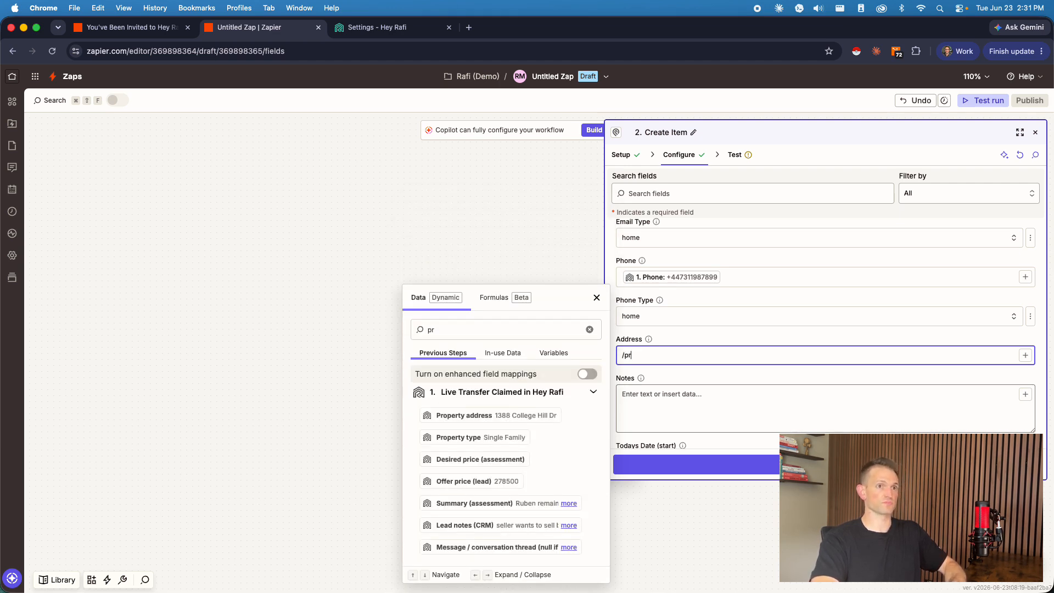
{"action": "key", "text": "BackSpace"}
{"action": "type", "text": "ro"}
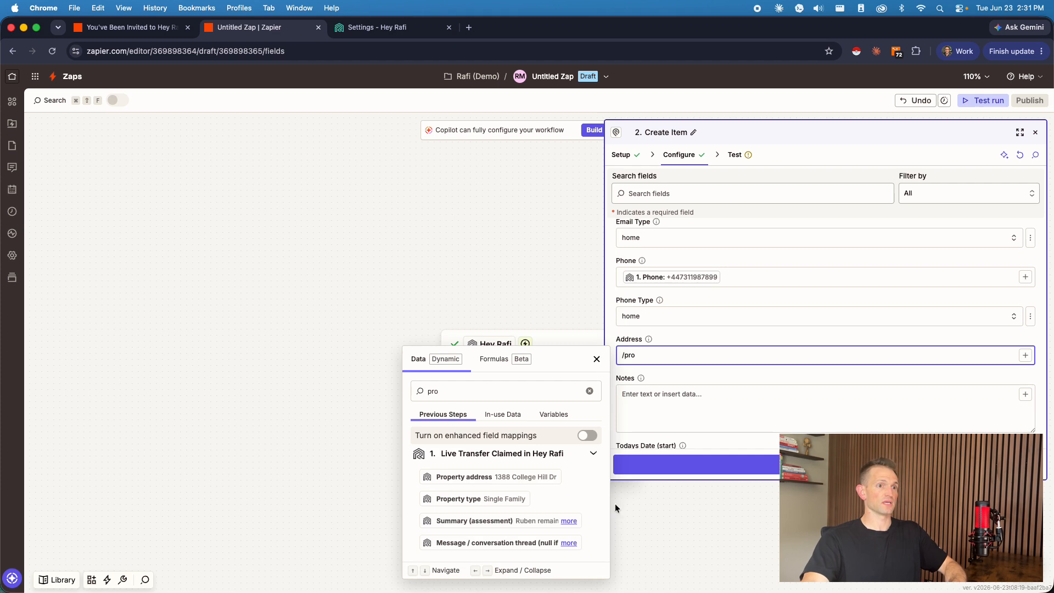
{"action": "left_click", "coordinate": [516, 477]}
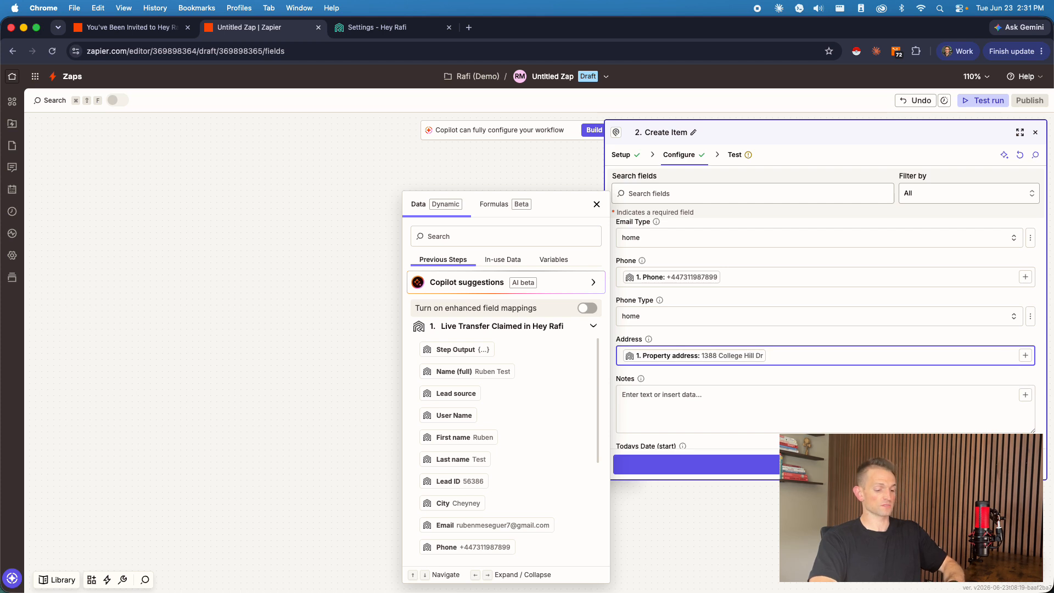
Step: Append State and Zip Code from the Live Transfer Claimed trigger to the Address field after Property address
{"action": "type", "text": "/state"}
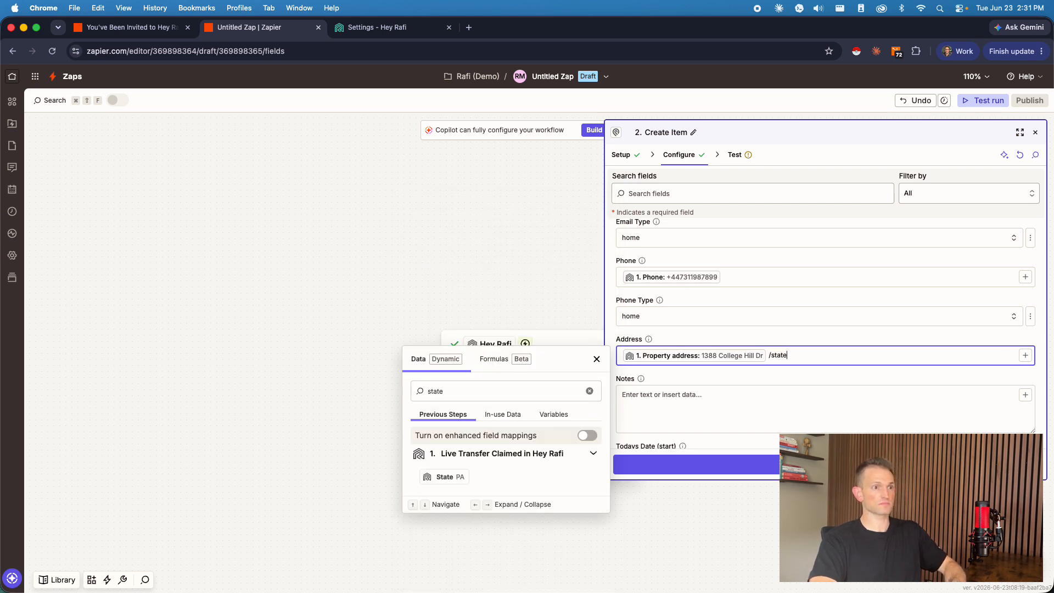
{"action": "key", "text": "Down"}
{"action": "key", "text": "Down"}
{"action": "key", "text": "Down"}
{"action": "key", "text": "Down"}
{"action": "key", "text": "Down"}
{"action": "key", "text": "Down"}
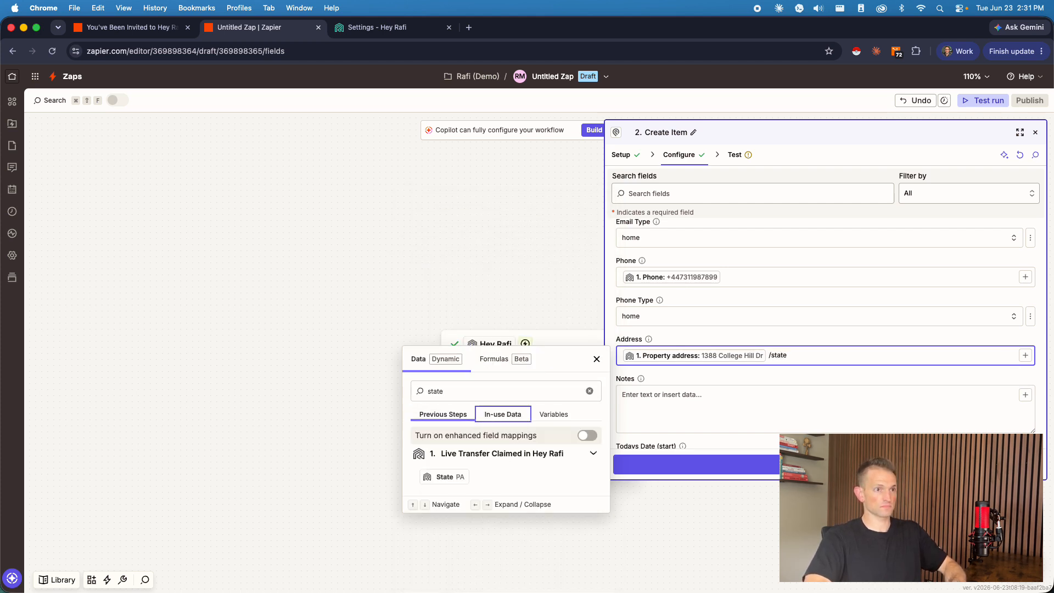
{"action": "key", "text": "Return"}
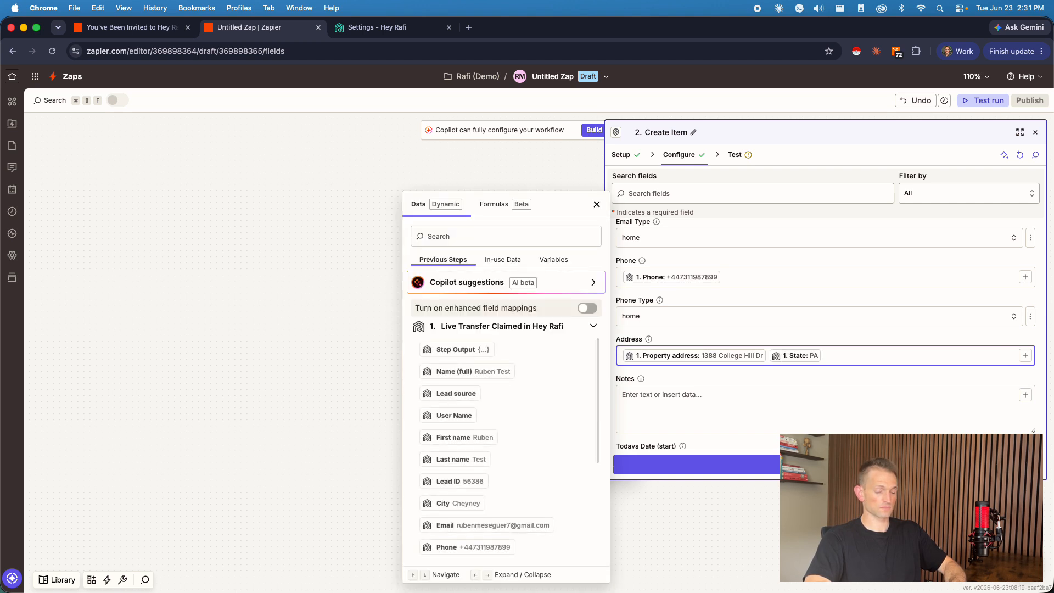
{"action": "type", "text": "/"}
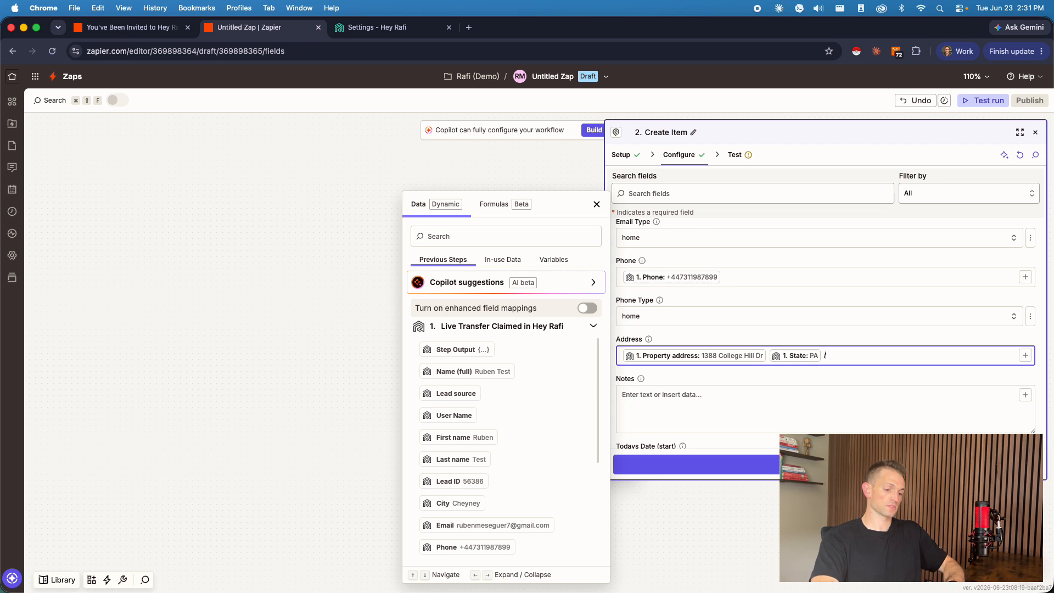
{"action": "type", "text": "zip"}
{"action": "left_click", "coordinate": [460, 476]}
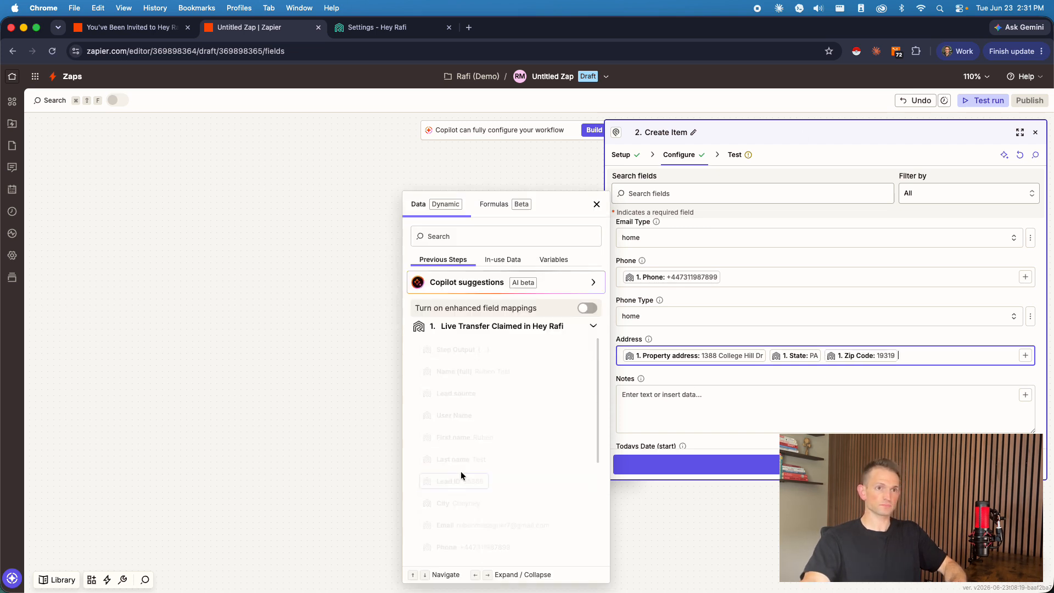
Step: Try to insert City from the Live Transfer Claimed trigger into the Address field
{"action": "key", "text": "Left"}
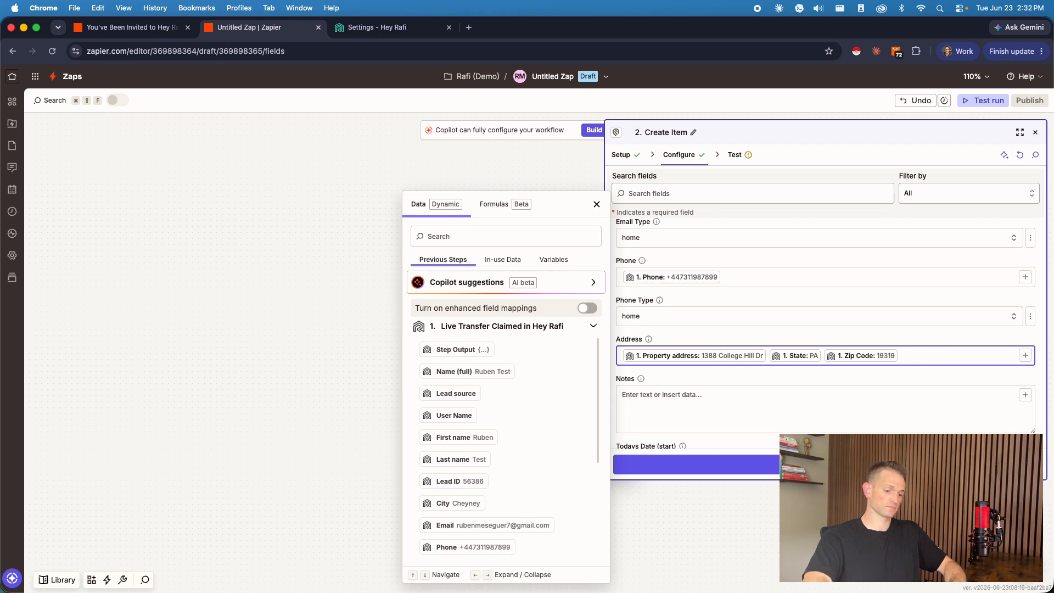
{"action": "scroll", "coordinate": [828, 330], "scroll_direction": "down", "scroll_amount": 5}
{"action": "type", "text": "city"}
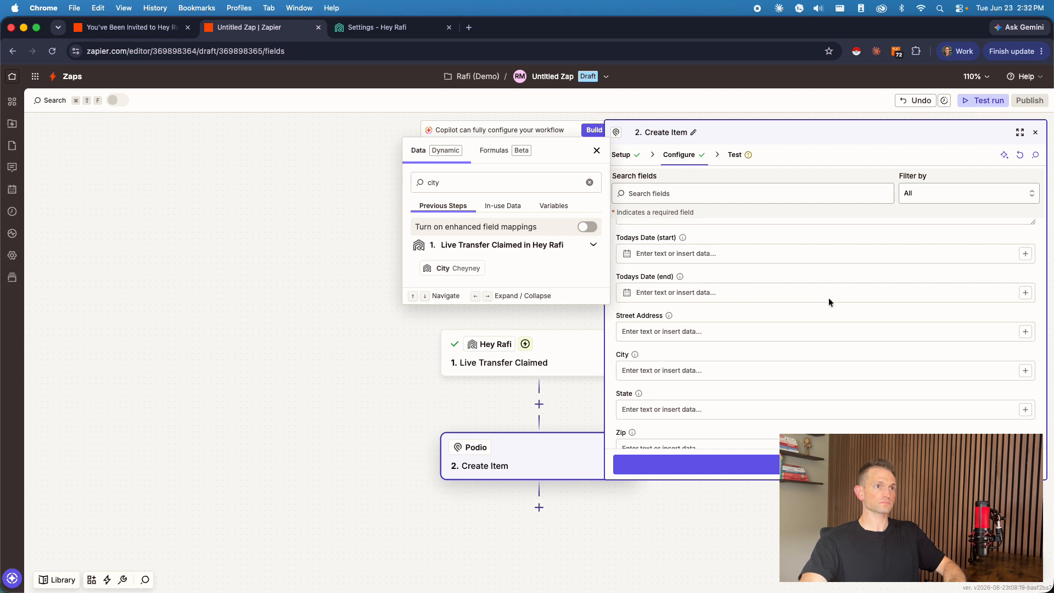
{"action": "left_click", "coordinate": [466, 267]}
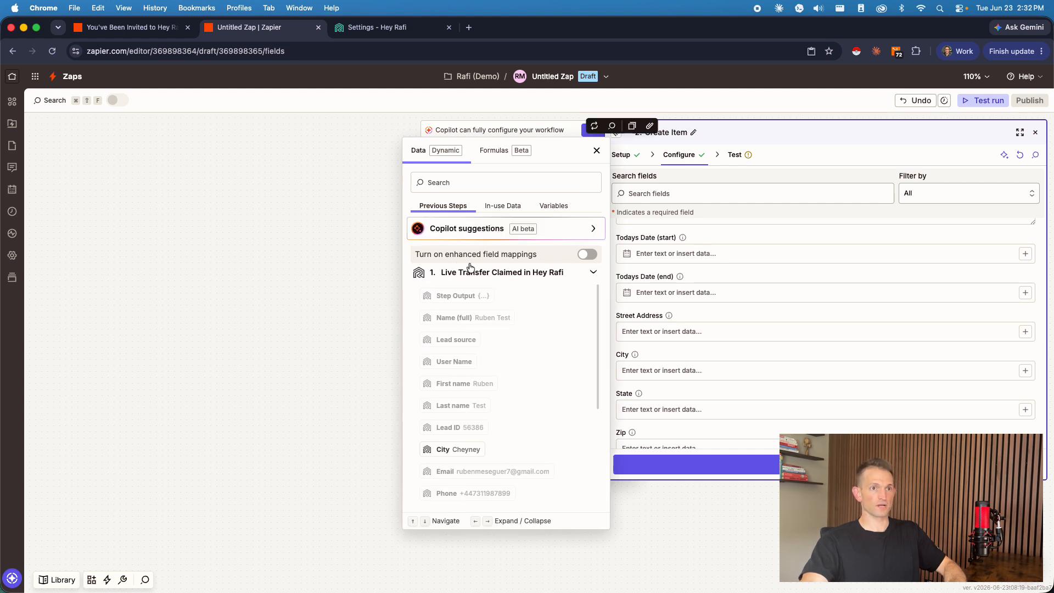
{"action": "left_click", "coordinate": [792, 237]}
{"action": "scroll", "coordinate": [787, 235], "scroll_direction": "up", "scroll_amount": 3}
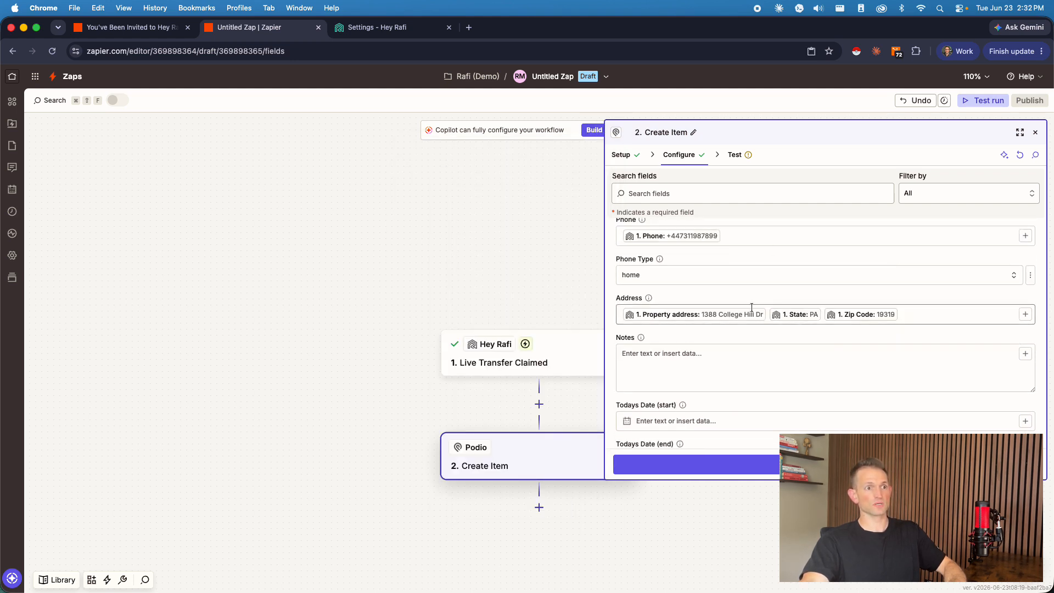
{"action": "left_click", "coordinate": [804, 318]}
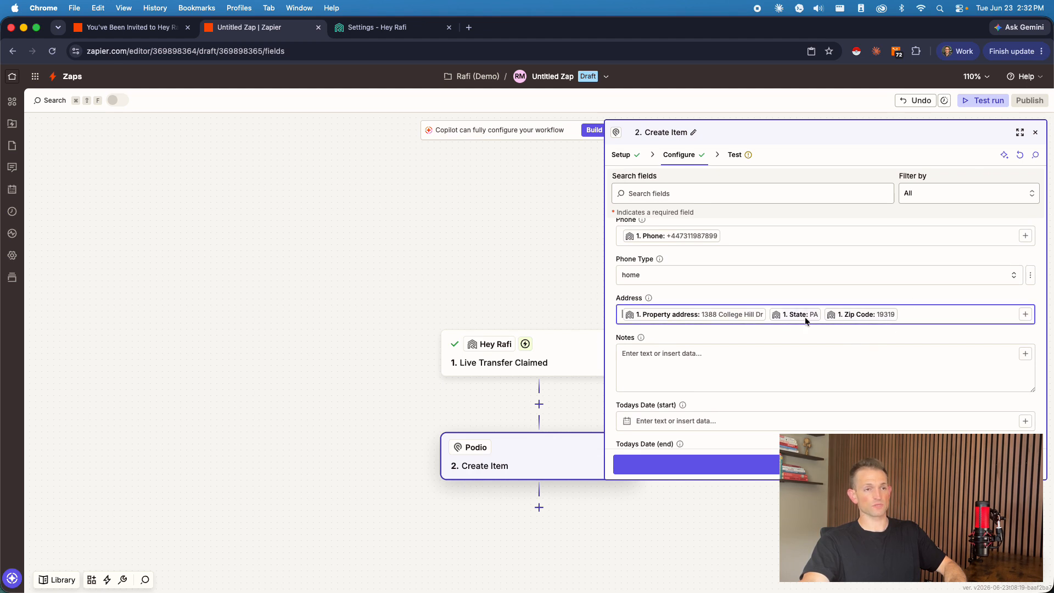
Step: Open field mapping for Notes and examine which Live Transfer Claimed data, such as assessments, conversation thread and lead notes, could be inserted
{"action": "scroll", "coordinate": [812, 314], "scroll_direction": "down", "scroll_amount": 2}
{"action": "left_click", "coordinate": [689, 268]}
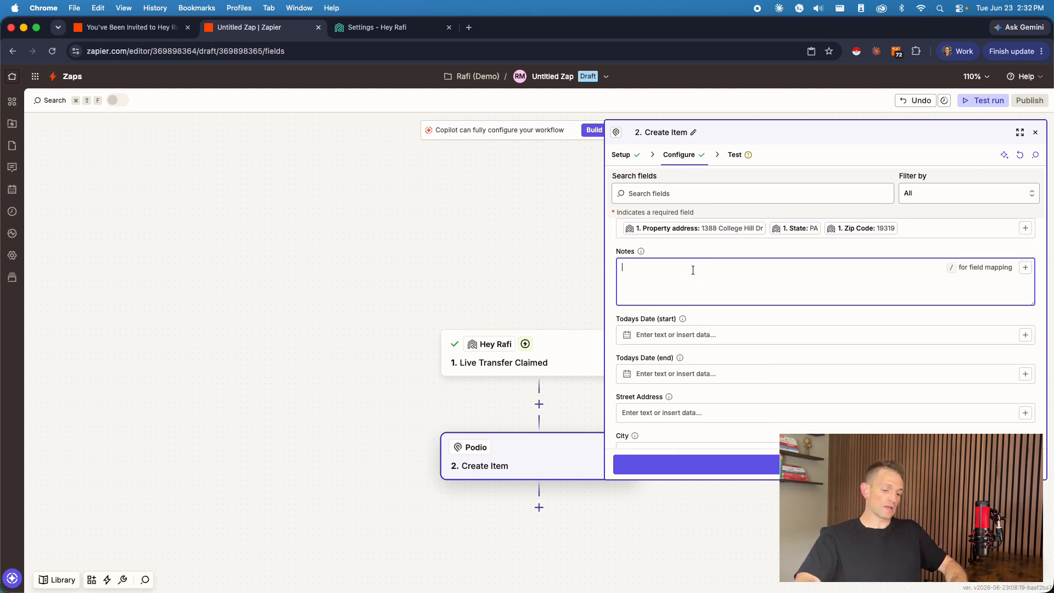
{"action": "type", "text": "/"}
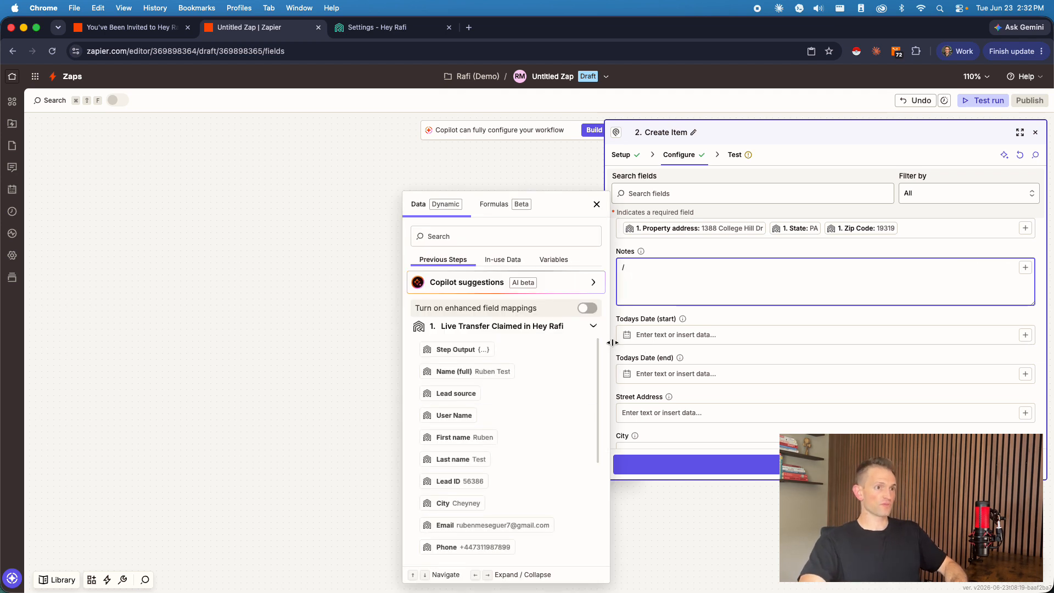
{"action": "scroll", "coordinate": [518, 406], "scroll_direction": "down", "scroll_amount": 3}
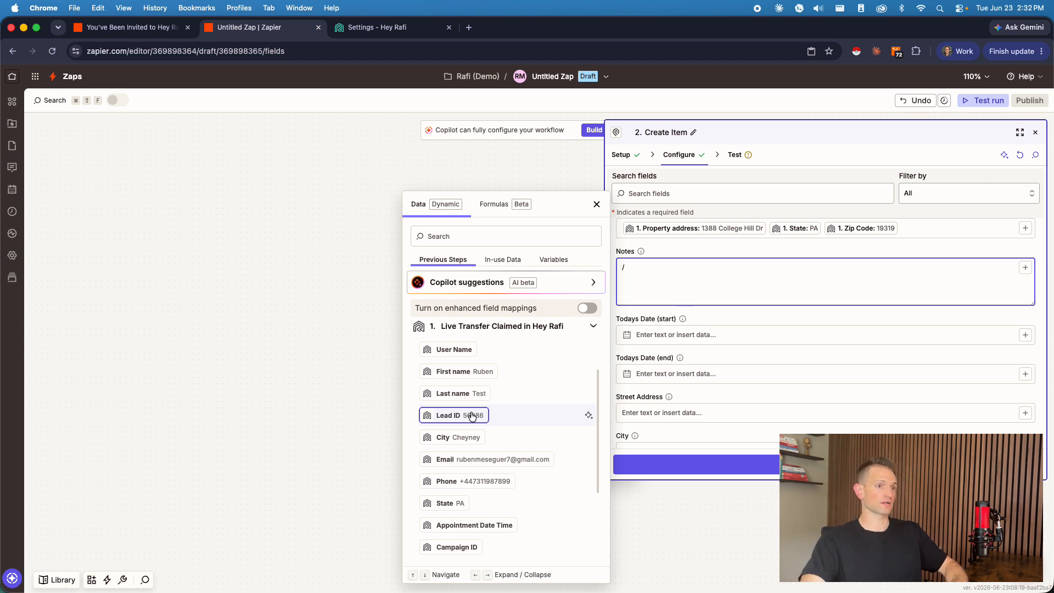
{"action": "scroll", "coordinate": [478, 434], "scroll_direction": "down", "scroll_amount": 3}
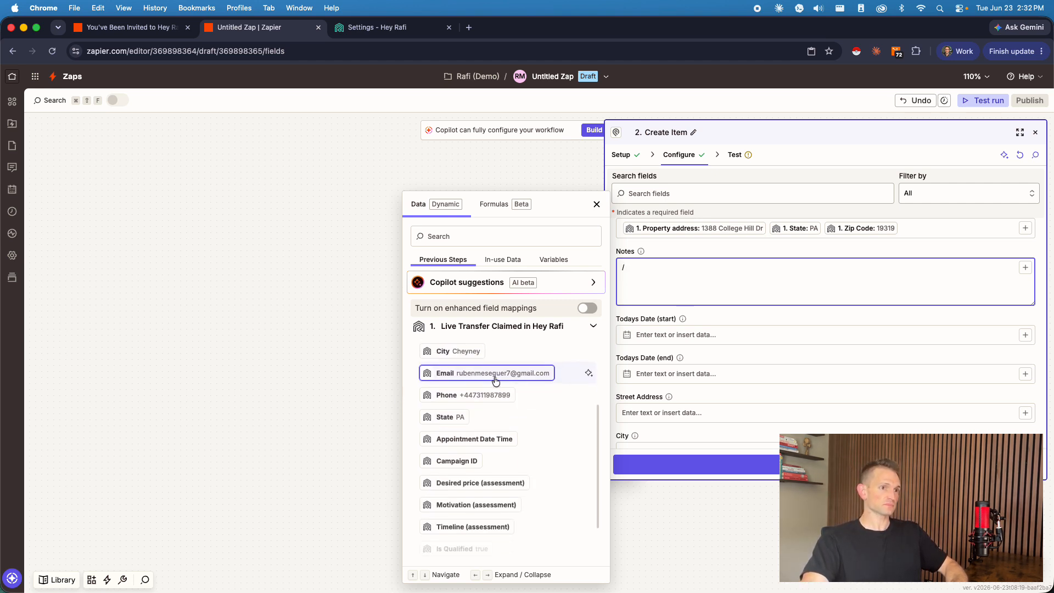
{"action": "scroll", "coordinate": [500, 379], "scroll_direction": "down", "scroll_amount": 2}
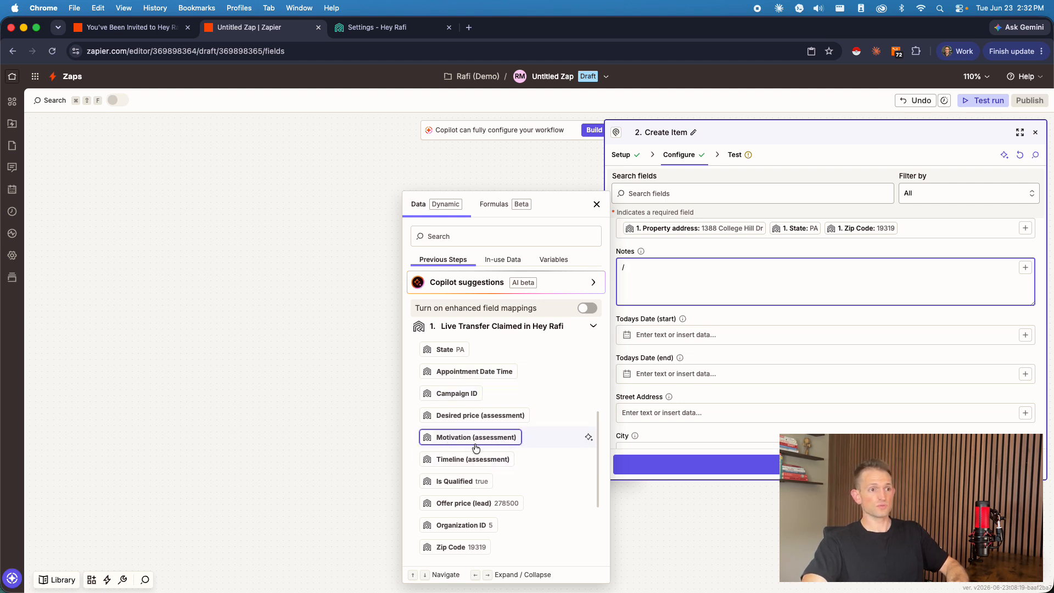
{"action": "scroll", "coordinate": [495, 483], "scroll_direction": "down", "scroll_amount": 4}
{"action": "scroll", "coordinate": [496, 490], "scroll_direction": "down", "scroll_amount": 1}
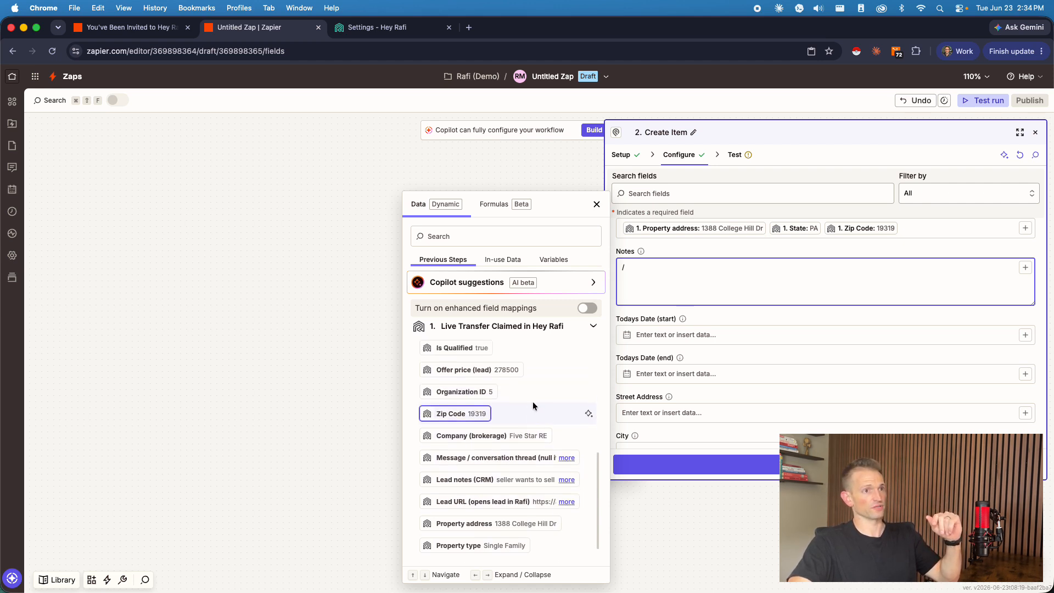
{"action": "scroll", "coordinate": [551, 444], "scroll_direction": "up", "scroll_amount": 5}
{"action": "scroll", "coordinate": [554, 434], "scroll_direction": "down", "scroll_amount": 5}
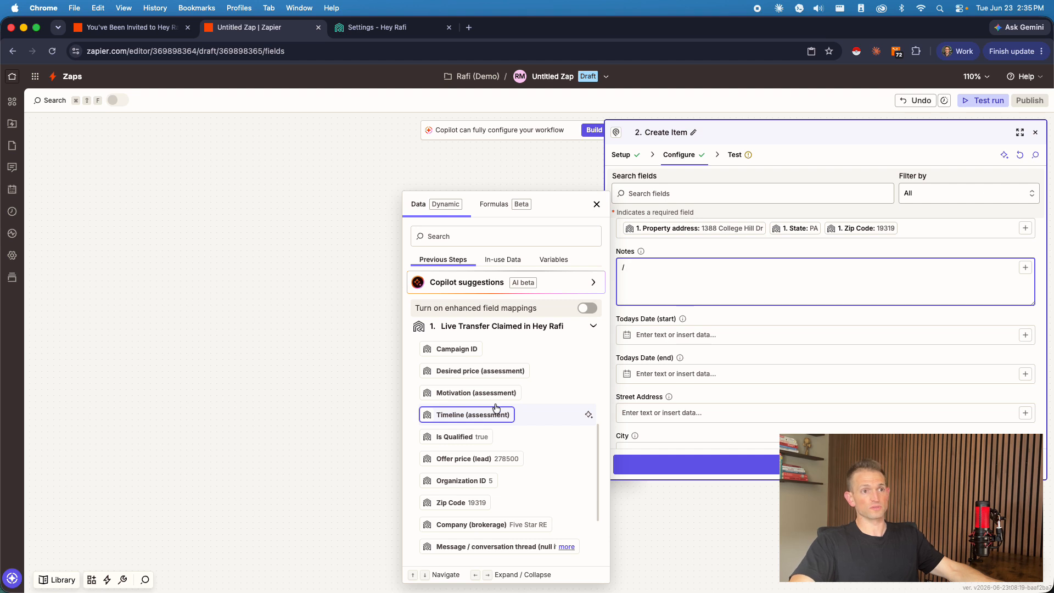
Step: Reopen field mapping in the Notes field and review the trigger's appointment, campaign and assessment data without inserting any
{"action": "left_click", "coordinate": [747, 323]}
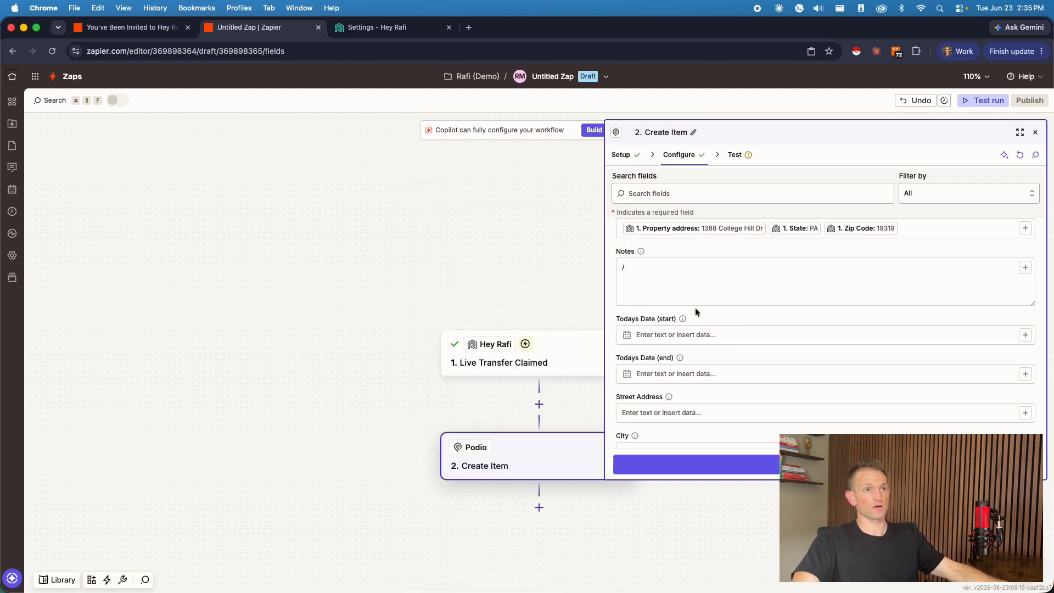
{"action": "left_click", "coordinate": [686, 267]}
{"action": "key", "text": "BackSpace"}
{"action": "type", "text": "/"}
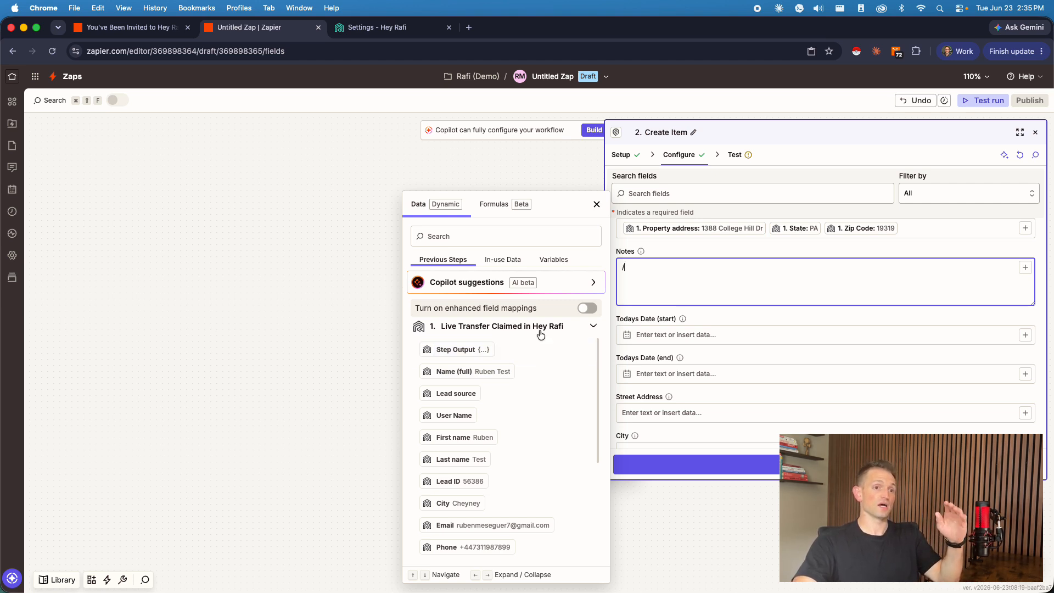
{"action": "scroll", "coordinate": [548, 411], "scroll_direction": "down", "scroll_amount": 3}
{"action": "scroll", "coordinate": [533, 387], "scroll_direction": "down", "scroll_amount": 3}
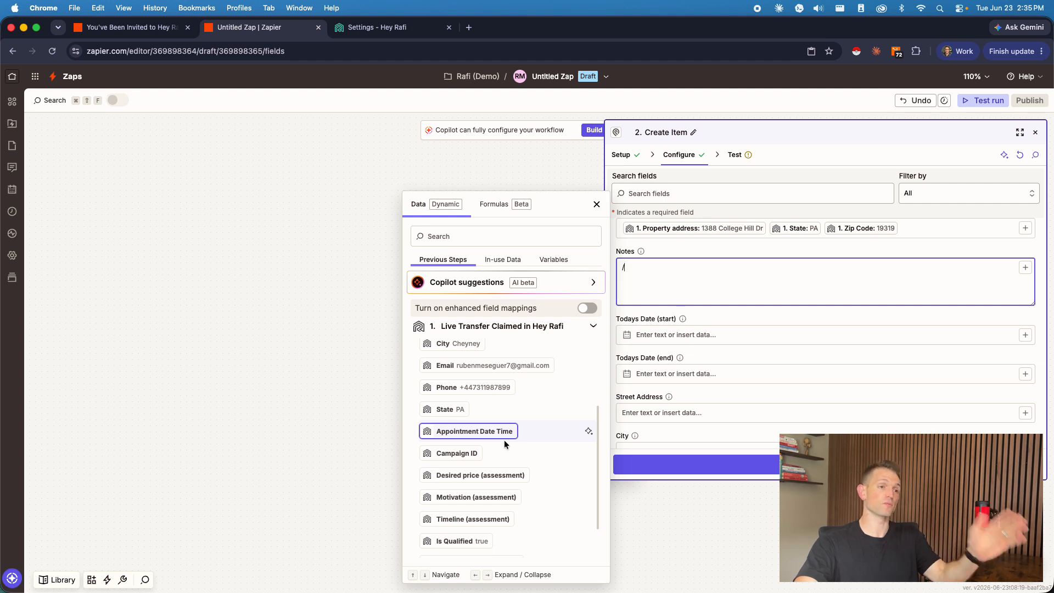
{"action": "left_click", "coordinate": [787, 311]}
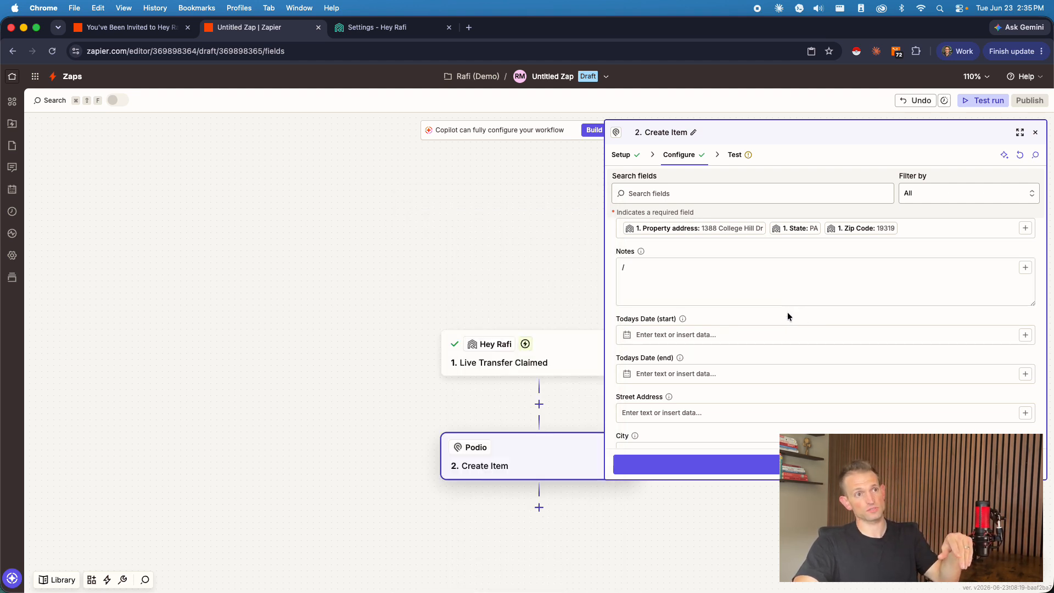
Step: Check the remaining Create Item fields, continue to the test stage, skip the test and publish the Zap
{"action": "scroll", "coordinate": [760, 312], "scroll_direction": "down", "scroll_amount": 5}
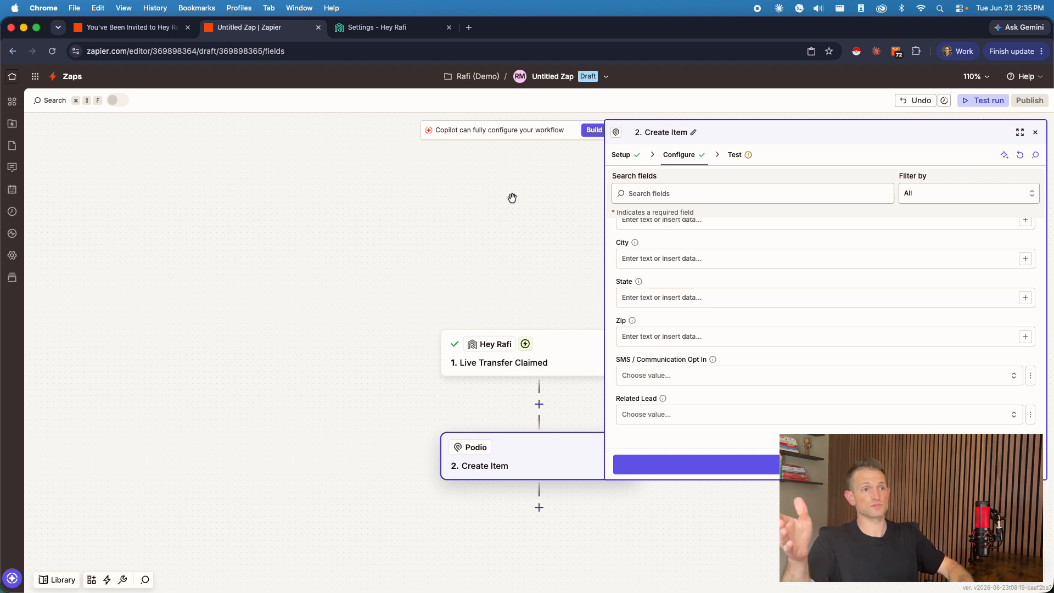
{"action": "left_click_drag", "start_coordinate": [511, 198], "coordinate": [513, 187]}
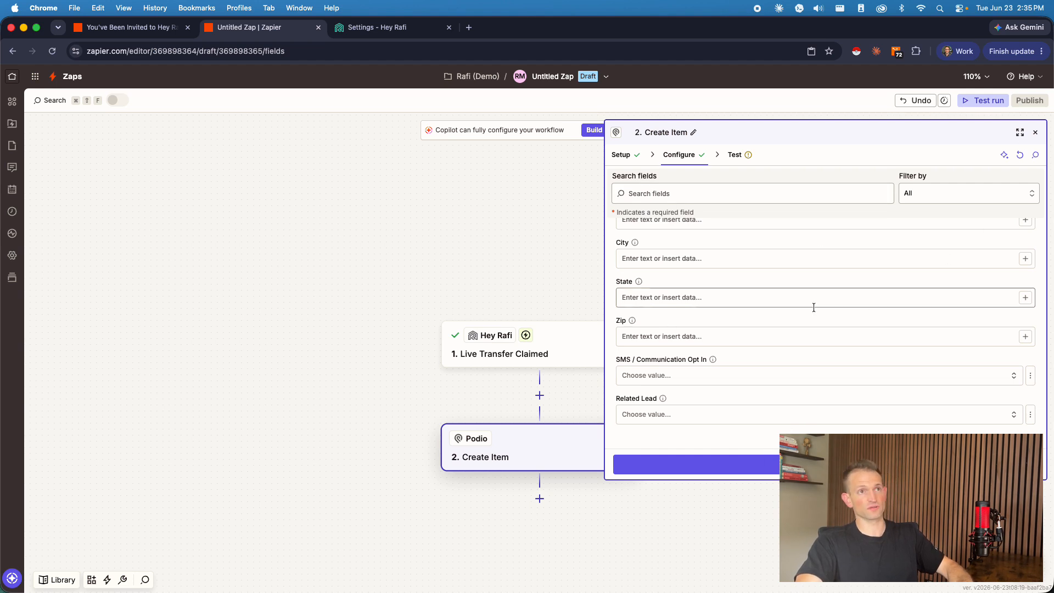
{"action": "scroll", "coordinate": [771, 329], "scroll_direction": "up", "scroll_amount": 3}
{"action": "left_click", "coordinate": [810, 464]}
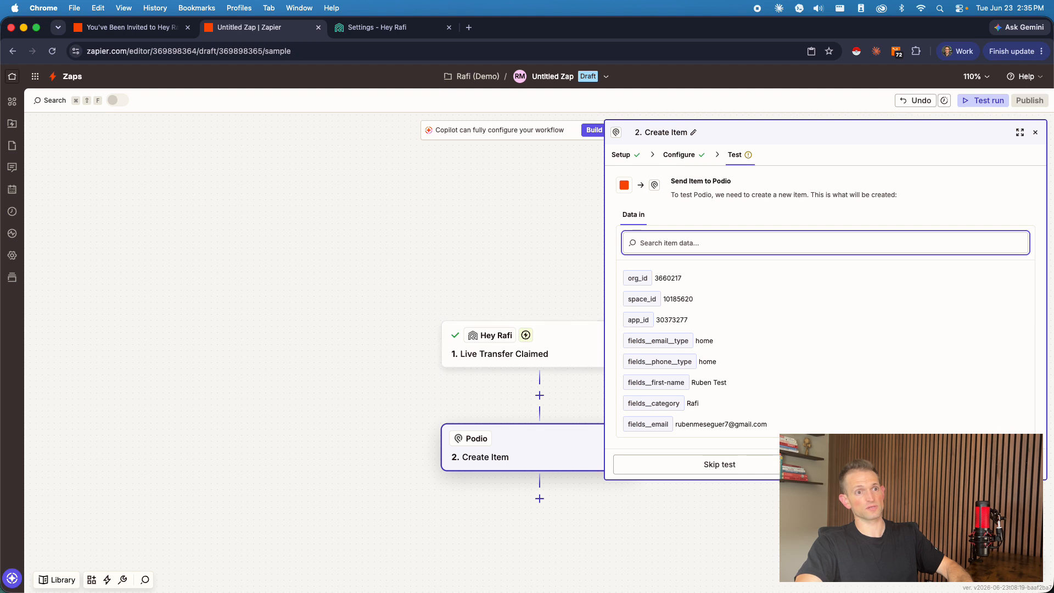
{"action": "left_click", "coordinate": [775, 464]}
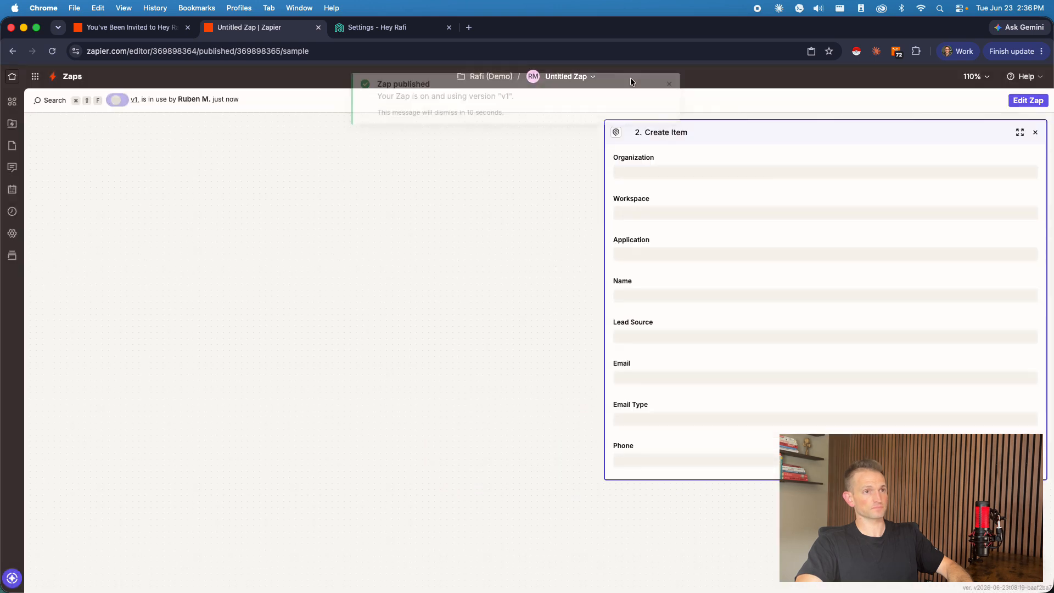
Step: Rename the published Zap as "Live Transfer > CRM" and close the Create Item details
{"action": "left_click", "coordinate": [556, 76]}
{"action": "left_click", "coordinate": [551, 113]}
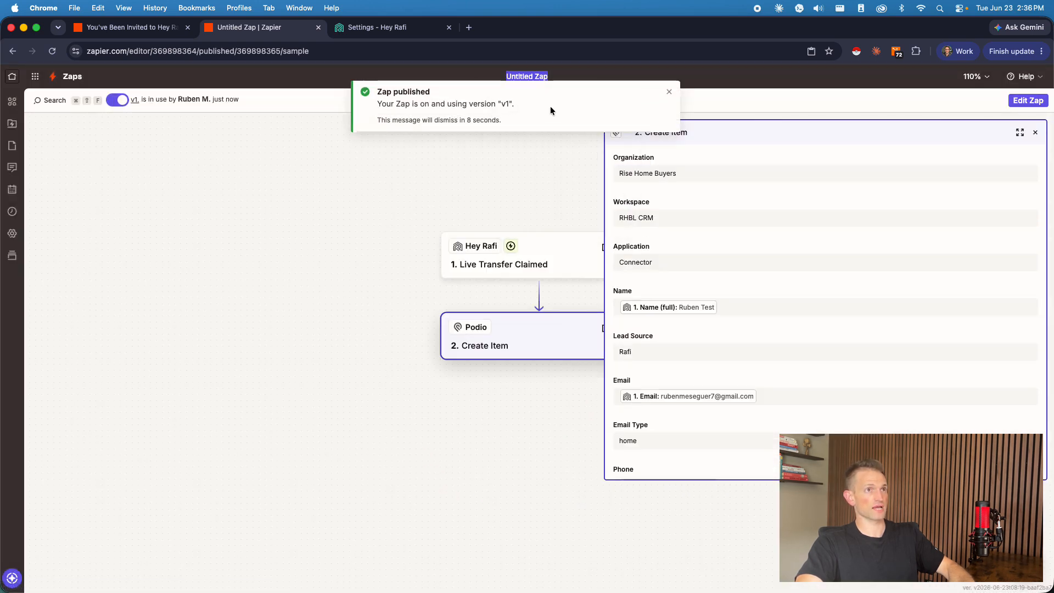
{"action": "type", "text": "Live Transfer"}
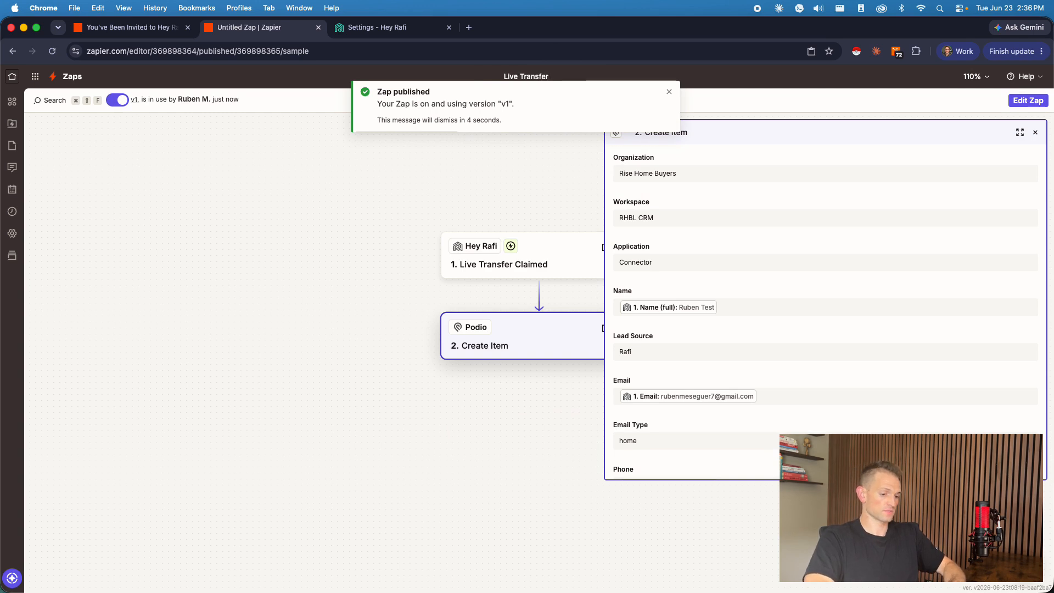
{"action": "type", "text": " > CRM"}
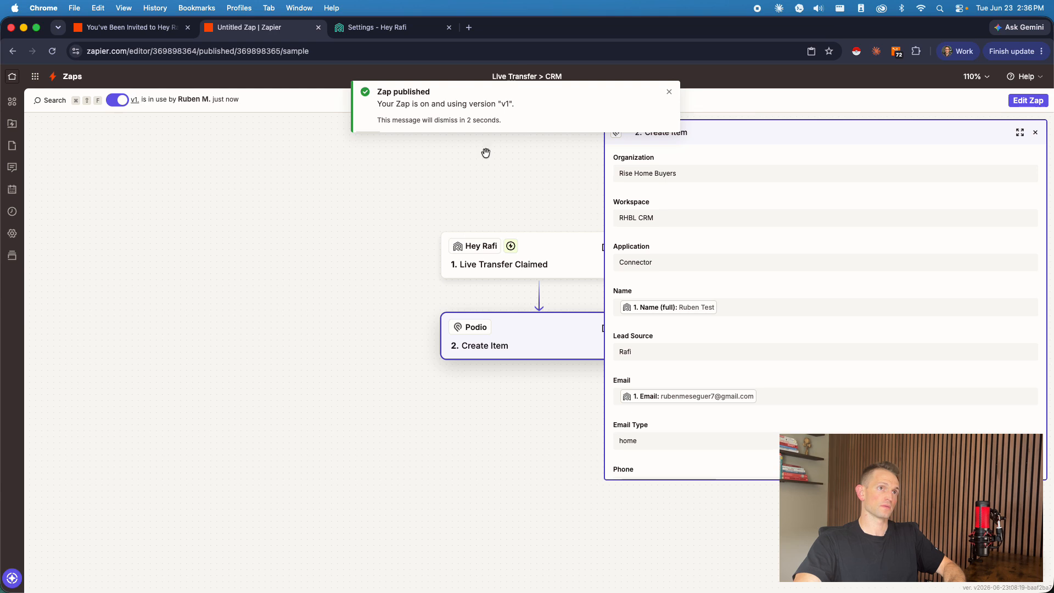
{"action": "key", "text": "Return"}
{"action": "left_click", "coordinate": [1036, 133]}
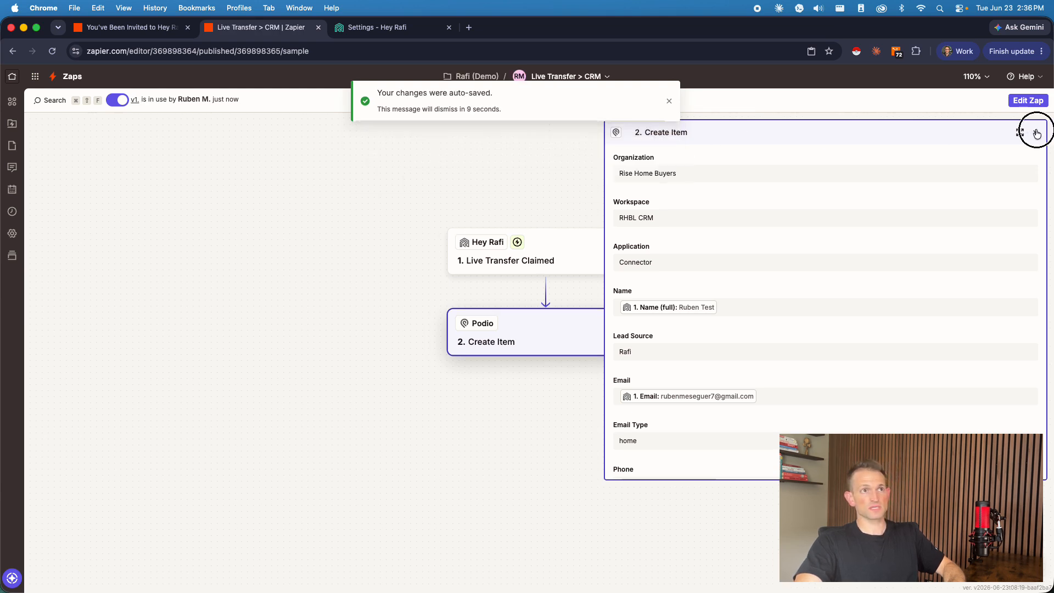
Step: Duplicate the Live Transfer > CRM Zap and change the copy's trigger event to Appointment Booked
{"action": "left_click", "coordinate": [606, 76]}
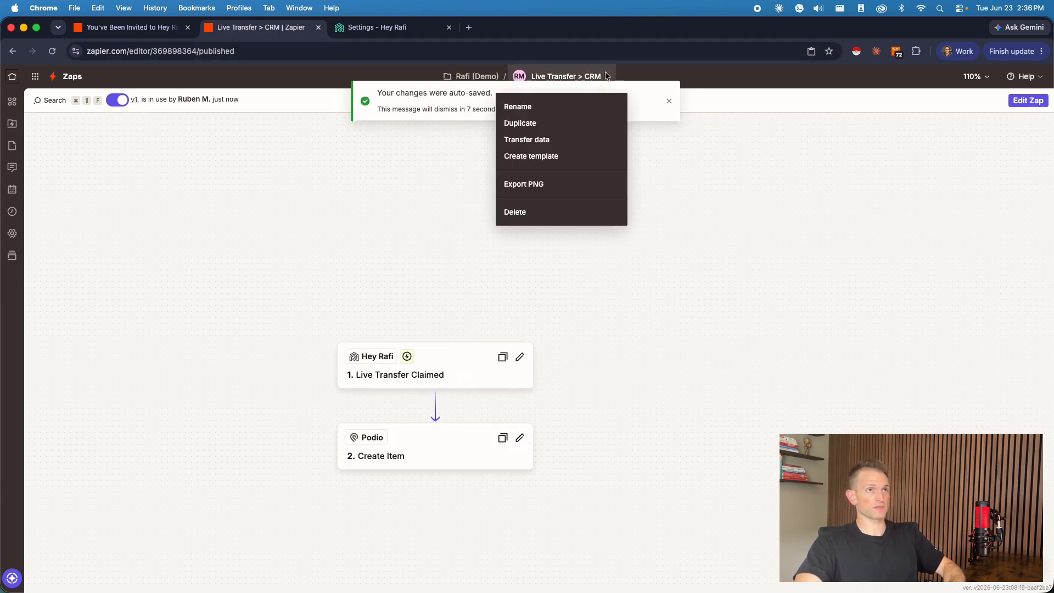
{"action": "left_click", "coordinate": [527, 129]}
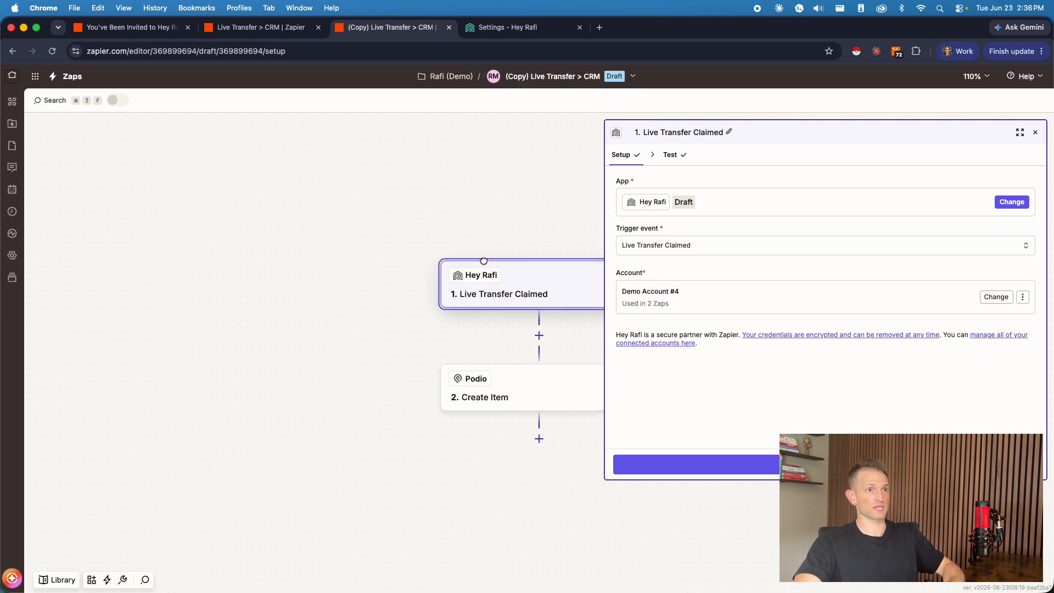
{"action": "left_click", "coordinate": [682, 245]}
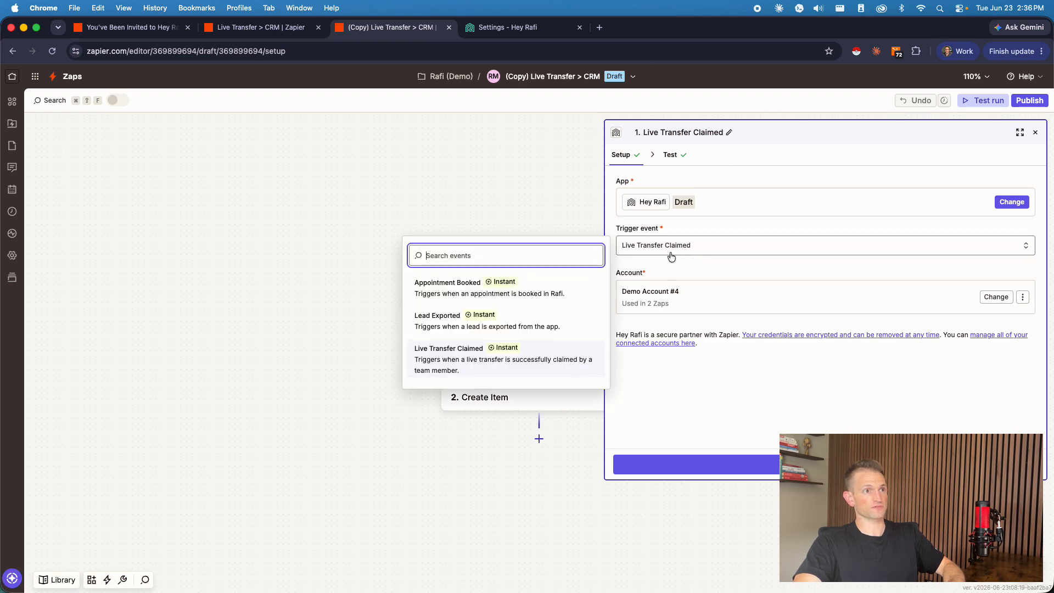
{"action": "left_click", "coordinate": [472, 284]}
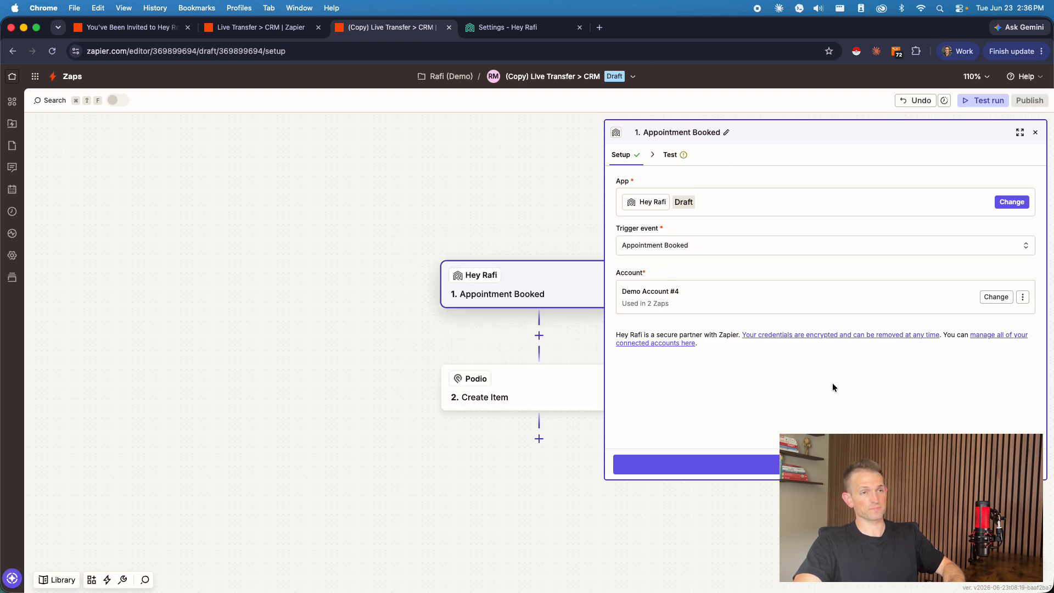
Step: Test the Appointment Booked trigger and continue with the found record to the Create Item configuration
{"action": "left_click", "coordinate": [771, 460]}
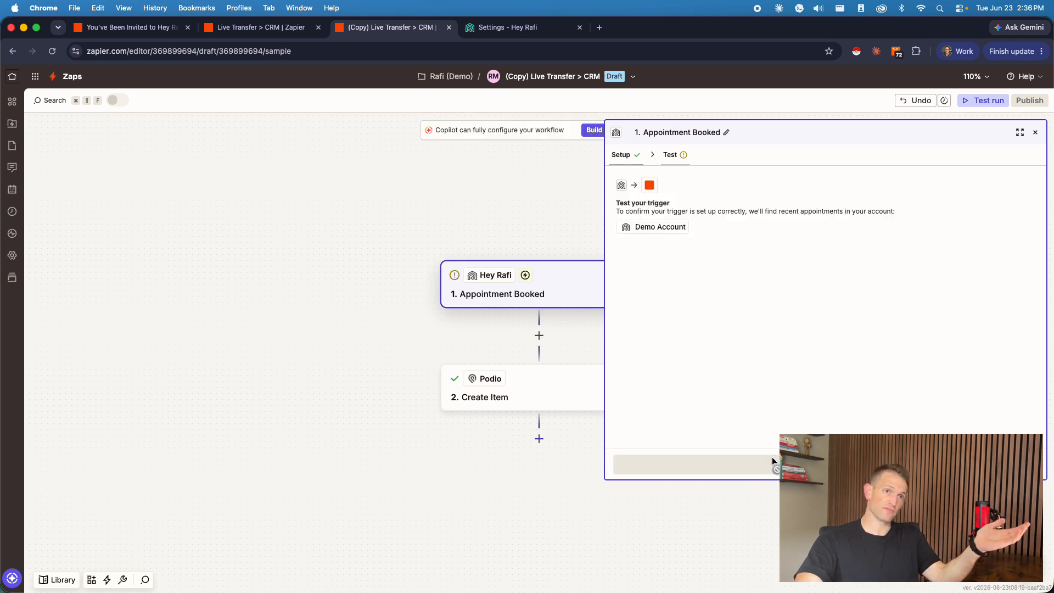
{"action": "left_click", "coordinate": [760, 464]}
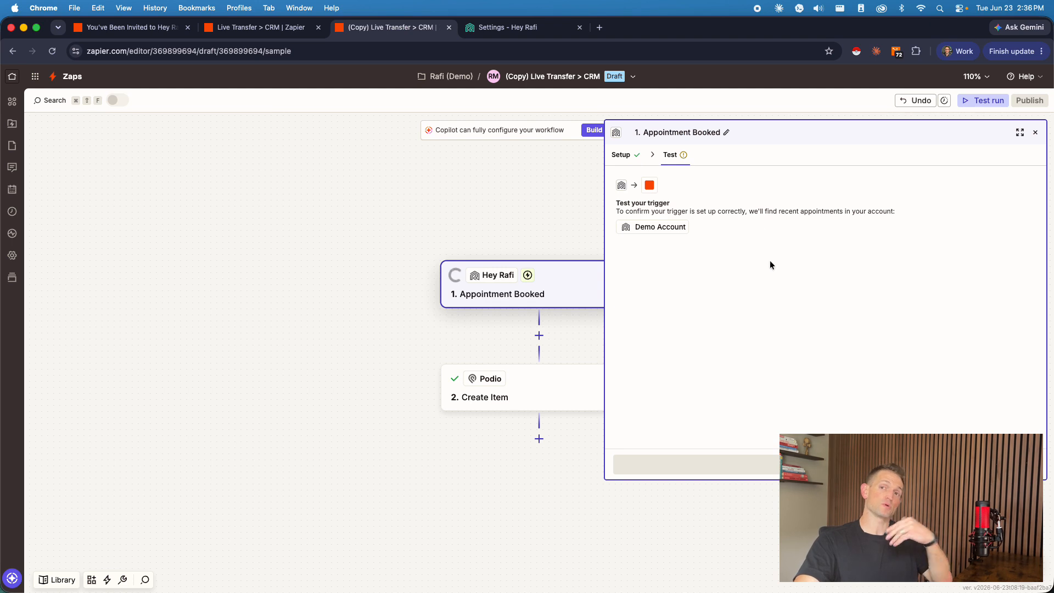
{"action": "left_click", "coordinate": [762, 464]}
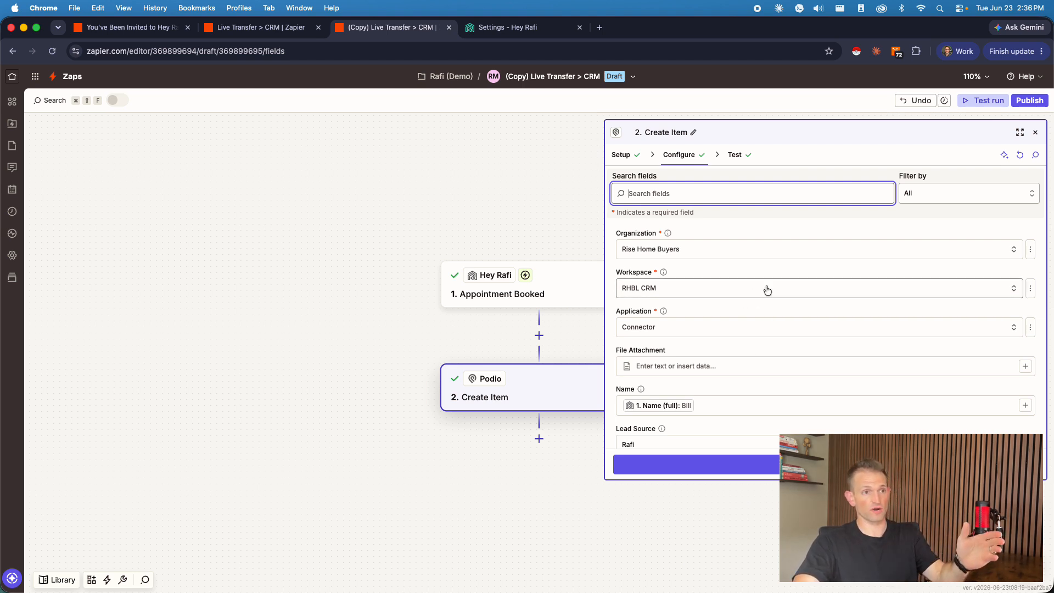
Step: Replace the Notes text in the Podio Create Item step with "Appointment" and check the remaining fields
{"action": "scroll", "coordinate": [765, 290], "scroll_direction": "down", "scroll_amount": 5}
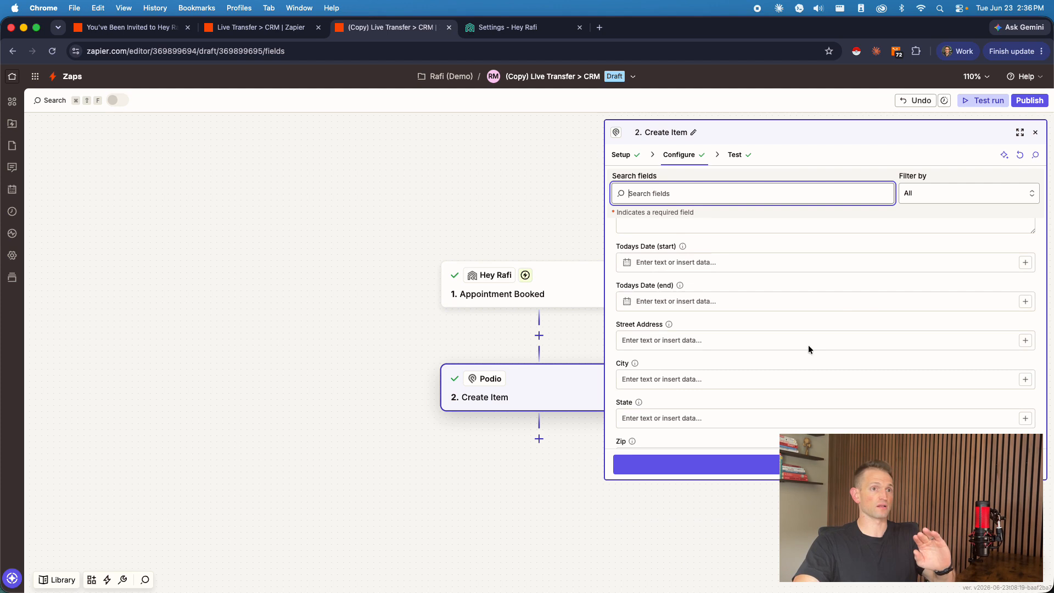
{"action": "scroll", "coordinate": [809, 345], "scroll_direction": "down", "scroll_amount": 3}
{"action": "scroll", "coordinate": [716, 354], "scroll_direction": "up", "scroll_amount": 5}
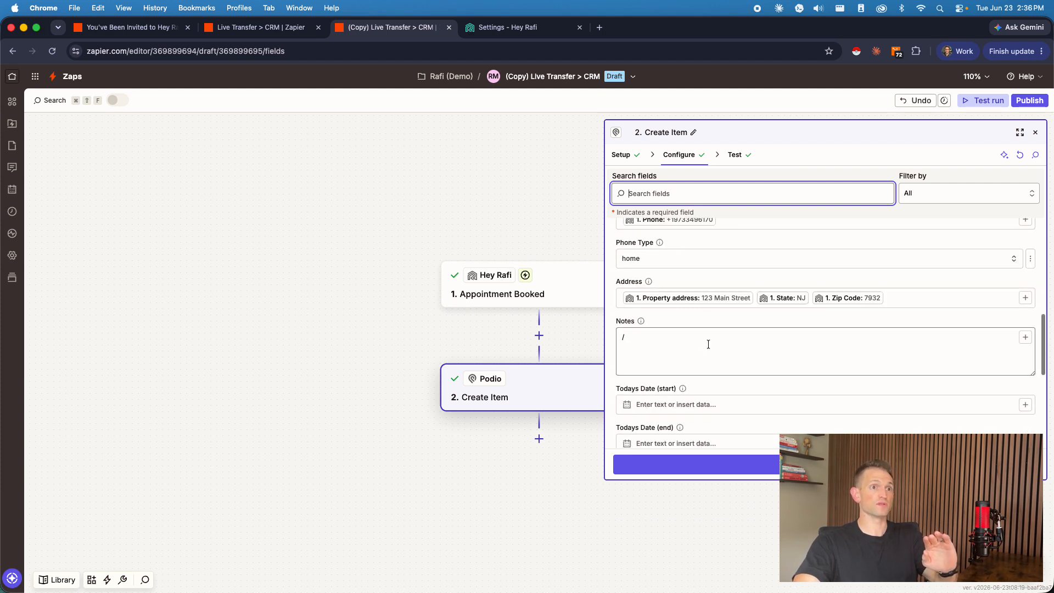
{"action": "left_click", "coordinate": [722, 339]}
{"action": "type", "text": "A"}
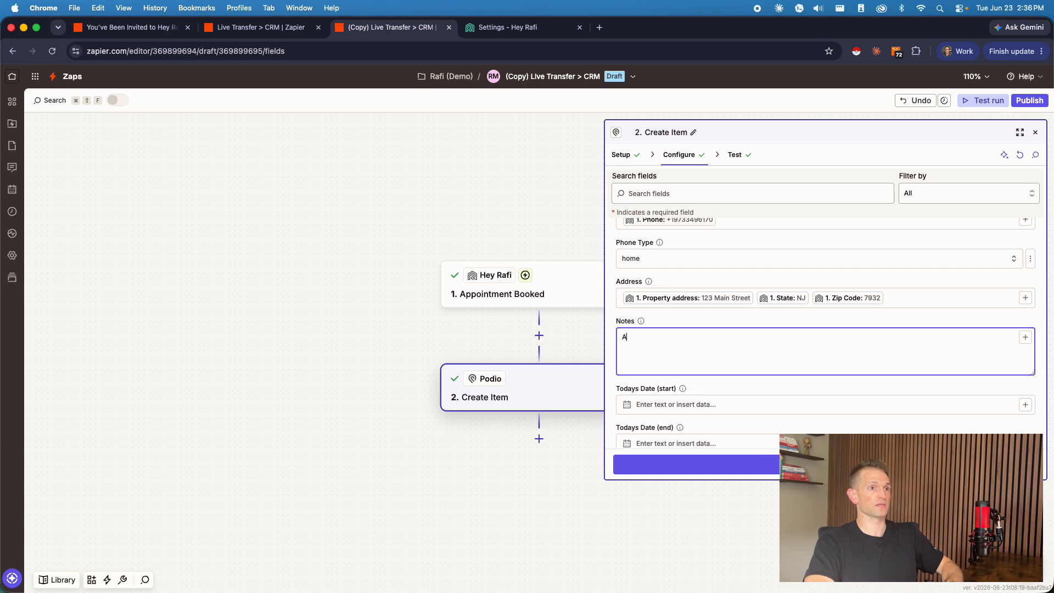
{"action": "type", "text": "ppointm"}
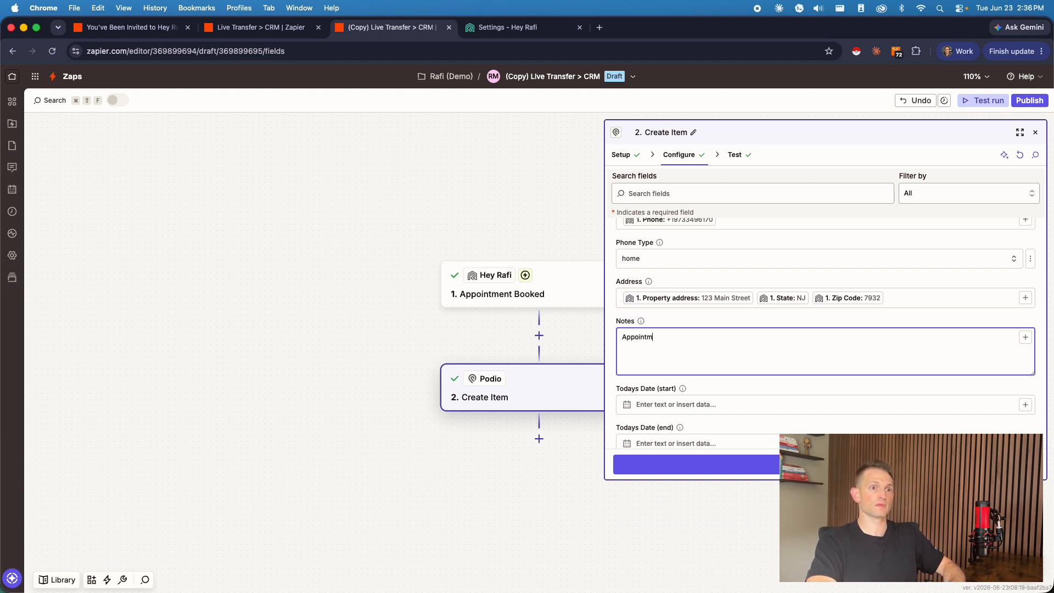
{"action": "type", "text": "ent"}
{"action": "scroll", "coordinate": [733, 403], "scroll_direction": "down", "scroll_amount": 8}
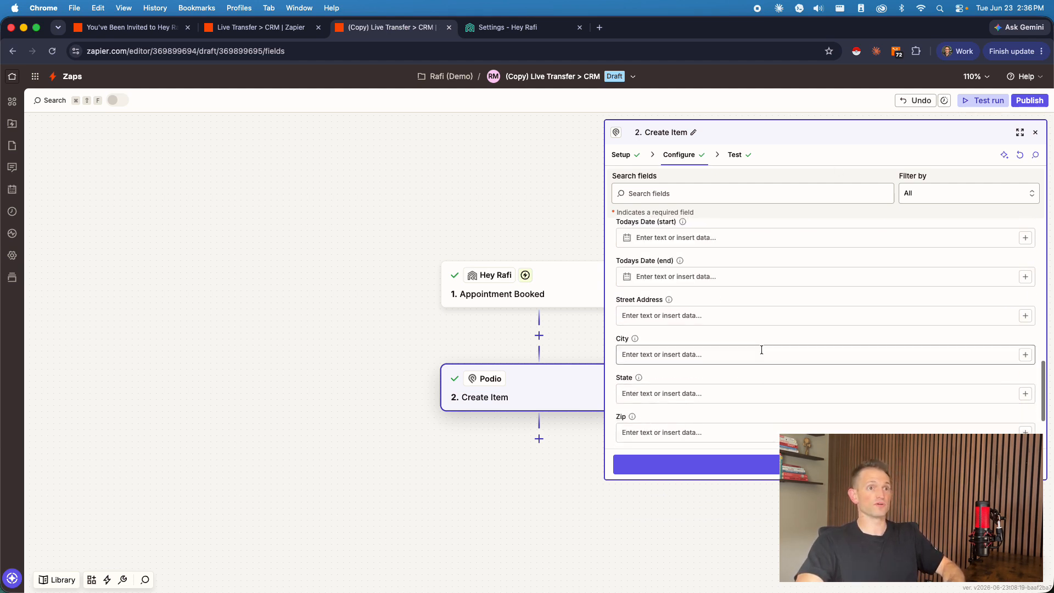
{"action": "scroll", "coordinate": [715, 371], "scroll_direction": "down", "scroll_amount": 2}
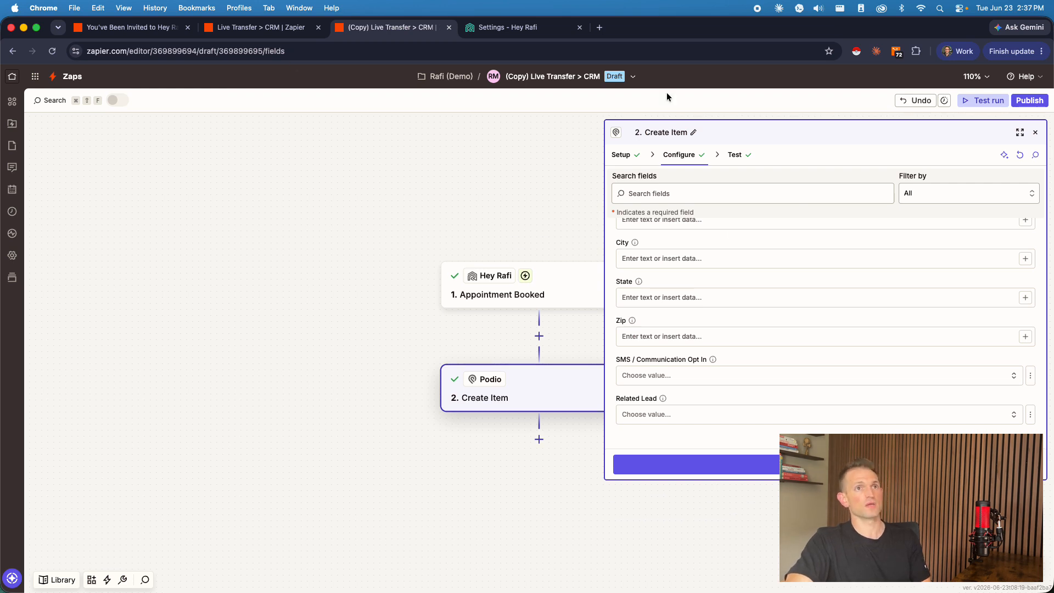
Step: Rename the copied Zap as "Appointment Booked > CRM"
{"action": "left_click", "coordinate": [609, 81]}
{"action": "left_click", "coordinate": [573, 106]}
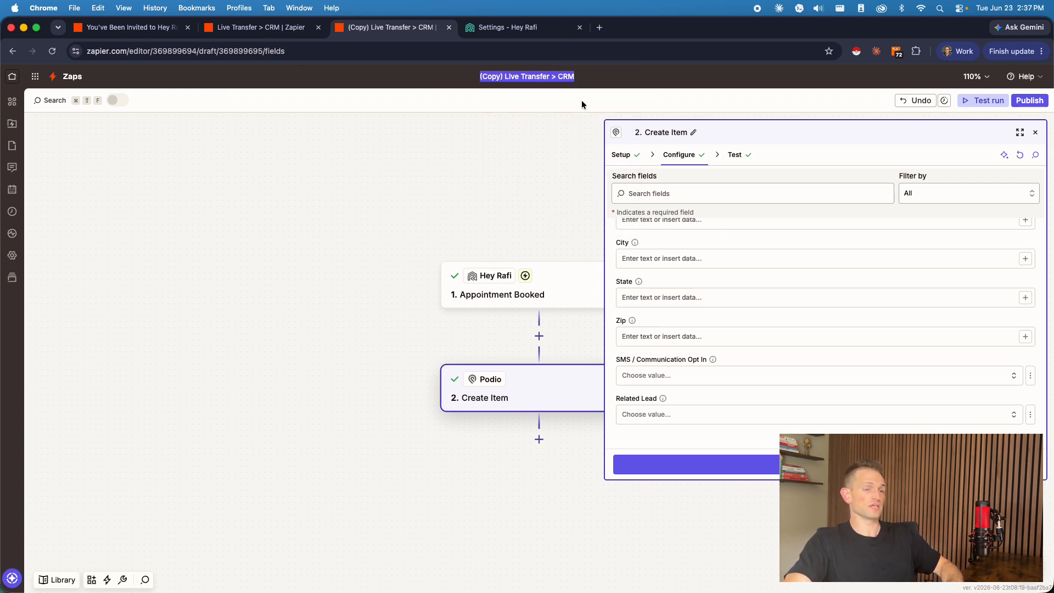
{"action": "key", "text": "Left"}
{"action": "key", "text": "Delete"}
{"action": "key", "text": "Delete"}
{"action": "key", "text": "Delete"}
{"action": "key", "text": "Delete"}
{"action": "key", "text": "Delete"}
{"action": "key", "text": "Delete"}
{"action": "key", "text": "Delete"}
{"action": "key", "text": "Delete"}
{"action": "key", "text": "Delete"}
{"action": "key", "text": "Delete"}
{"action": "key", "text": "Delete"}
{"action": "key", "text": "Delete"}
{"action": "key", "text": "Delete"}
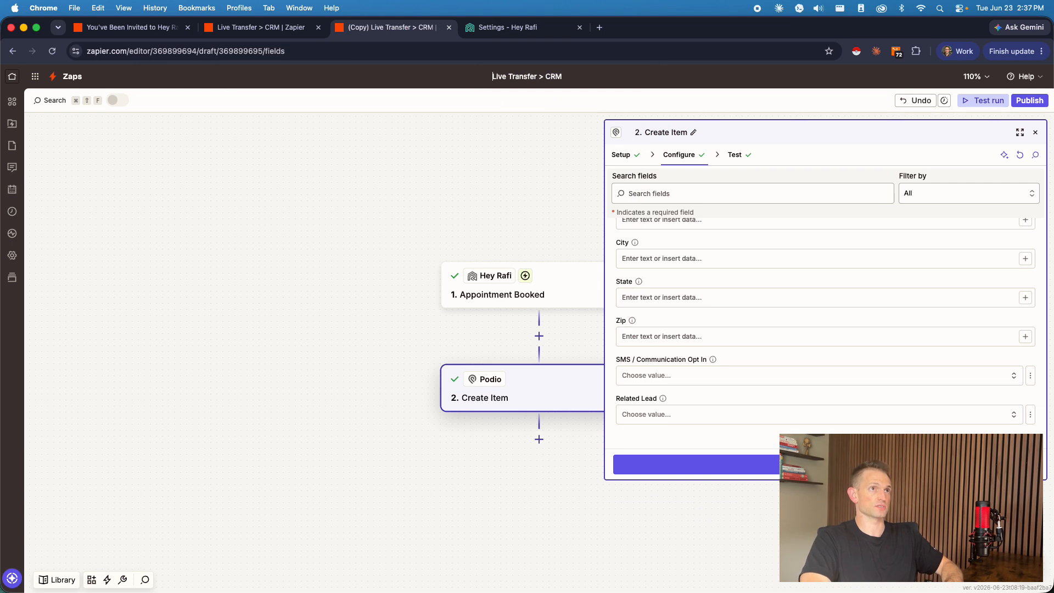
{"action": "key", "text": "Delete"}
{"action": "key", "text": "Delete"}
{"action": "key", "text": "Delete"}
{"action": "key", "text": "Delete"}
{"action": "key", "text": "Delete"}
{"action": "key", "text": "Delete"}
{"action": "key", "text": "Delete"}
{"action": "type", "text": "Appo"}
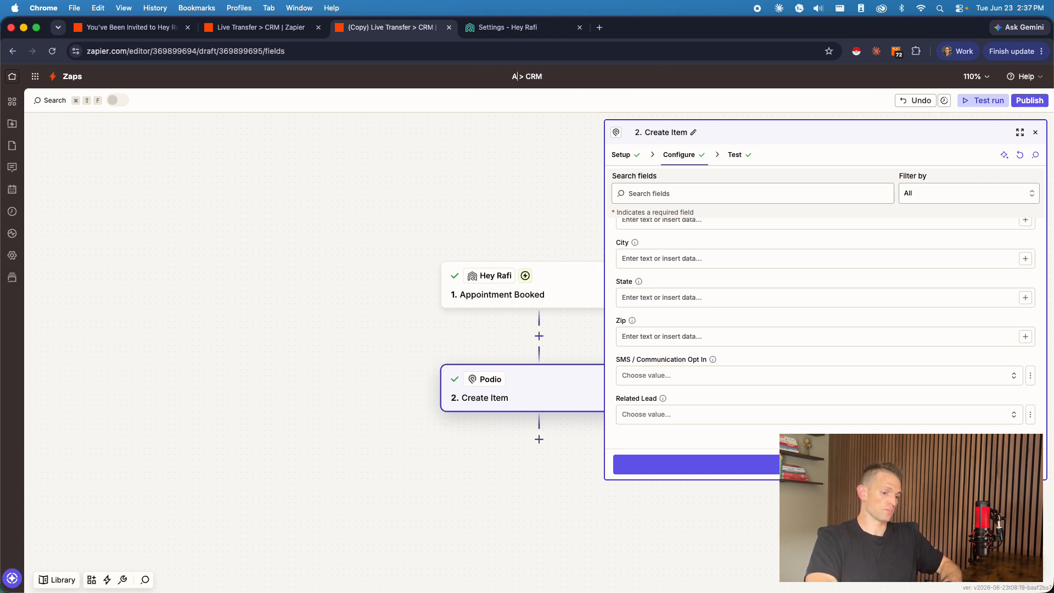
{"action": "type", "text": "intment Booked"}
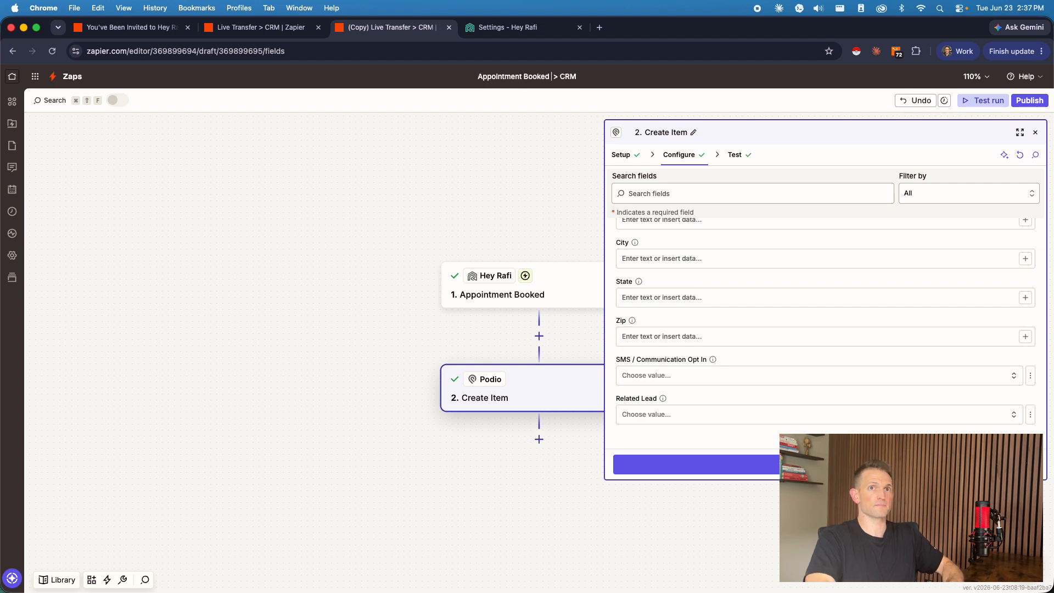
Step: Publish the Appointment Booked > CRM Zap and dismiss the notifications
{"action": "left_click", "coordinate": [1028, 100]}
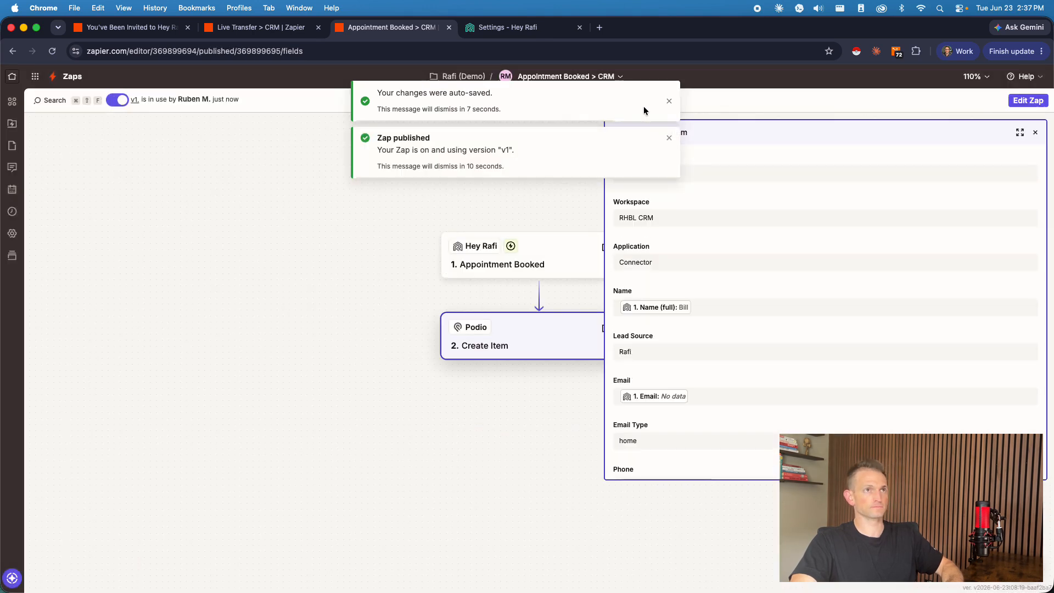
{"action": "left_click", "coordinate": [669, 101]}
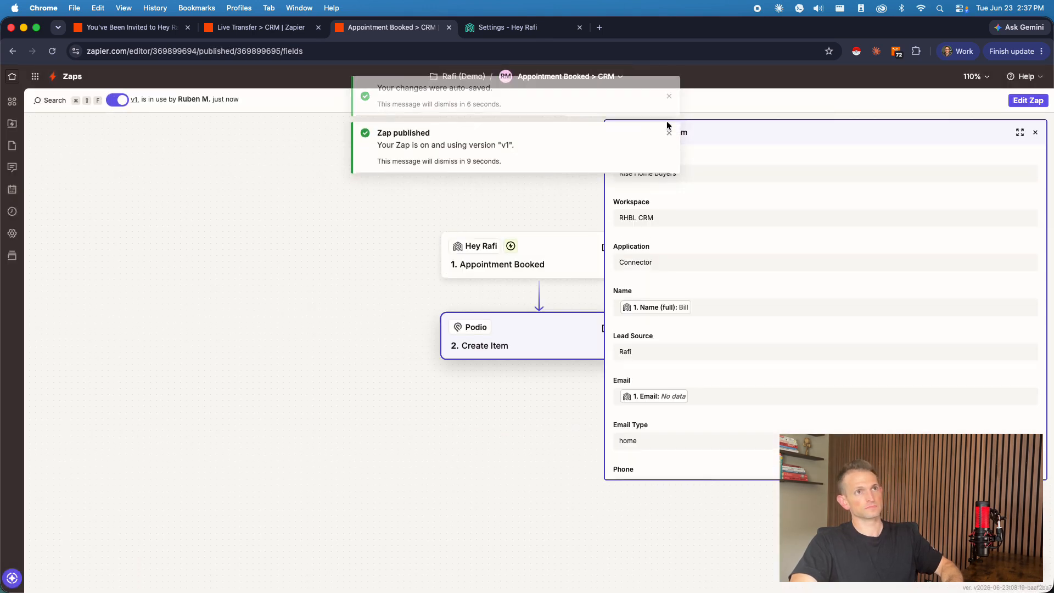
{"action": "left_click", "coordinate": [668, 94]}
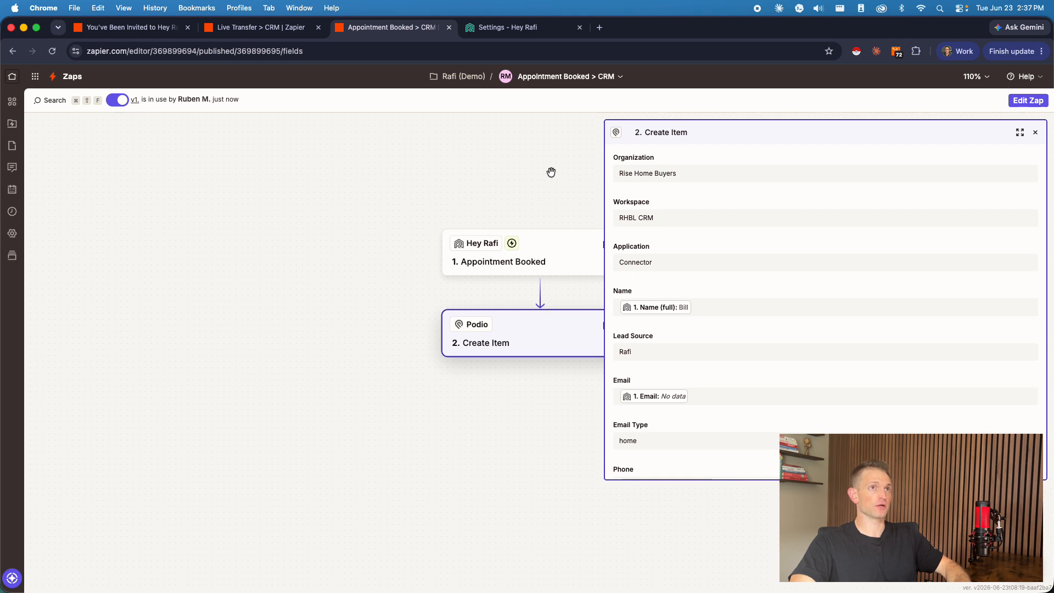
Step: Duplicate the Appointment Booked > CRM Zap and change the new copy's trigger event to Lead Exported
{"action": "left_click", "coordinate": [609, 79]}
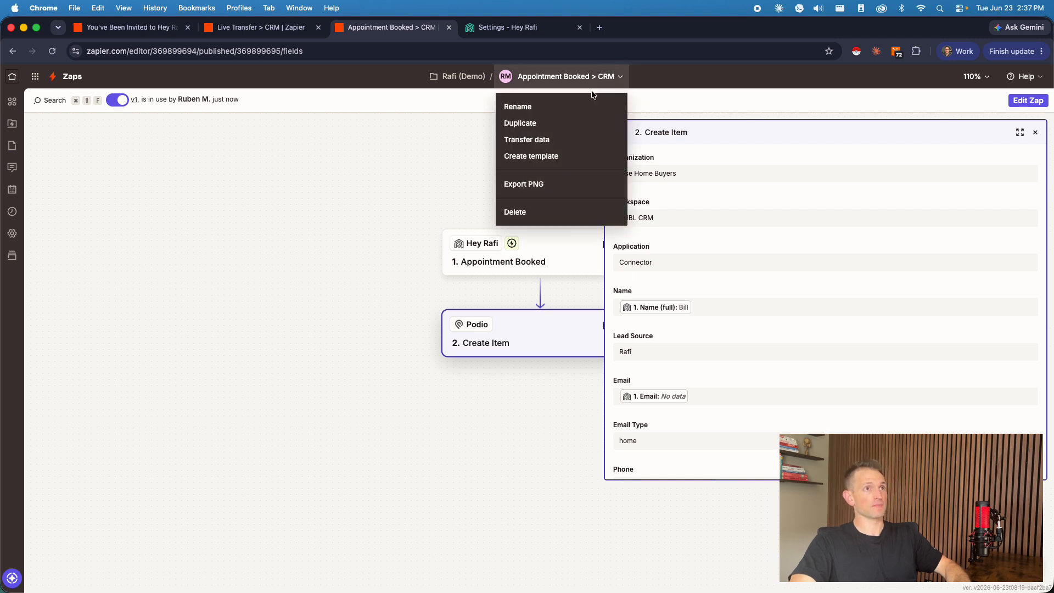
{"action": "left_click", "coordinate": [546, 124]}
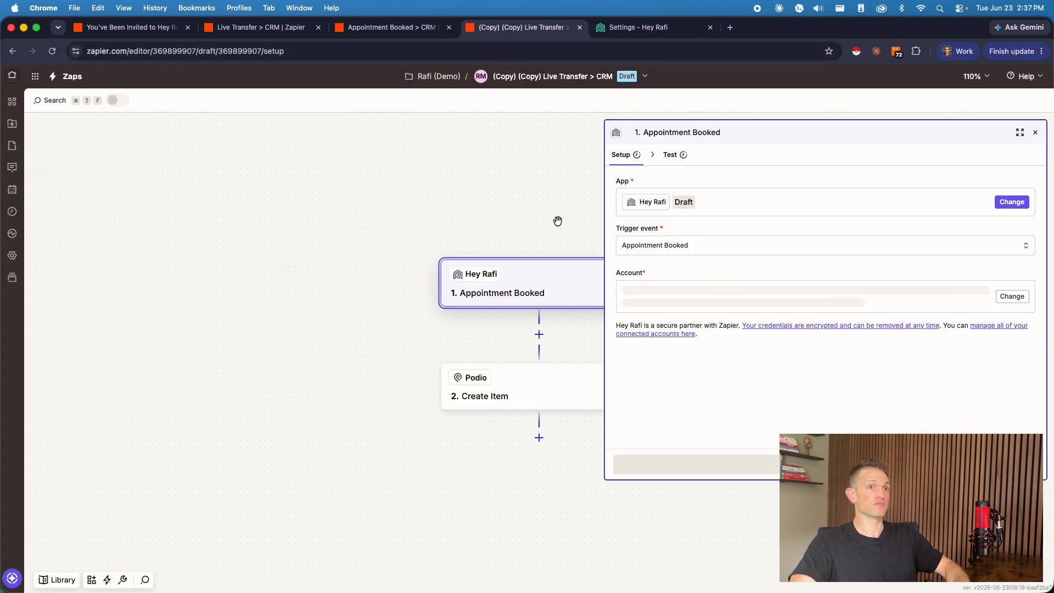
{"action": "left_click", "coordinate": [647, 247]}
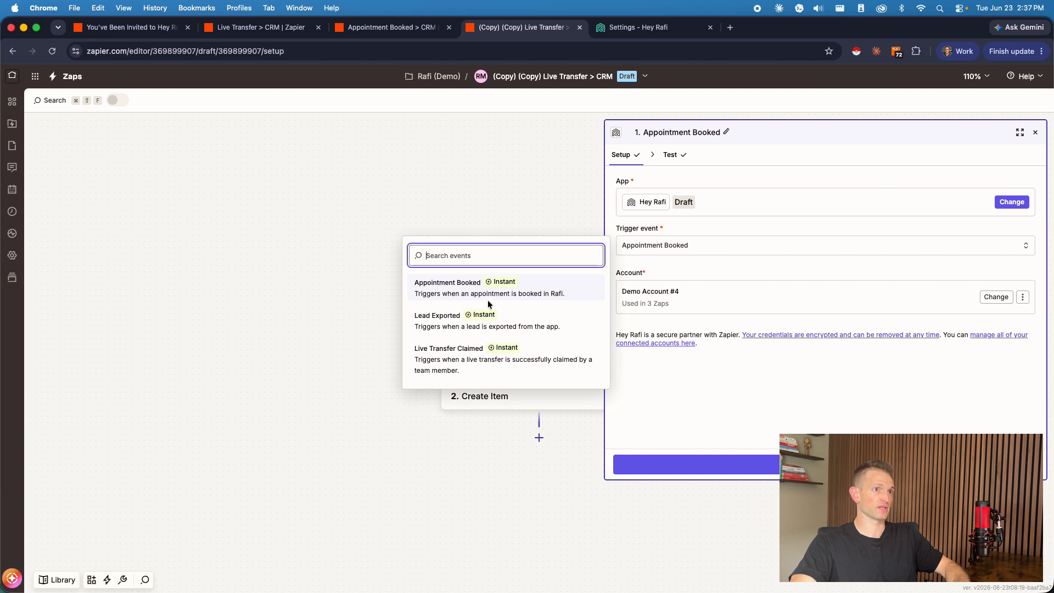
{"action": "left_click", "coordinate": [452, 332]}
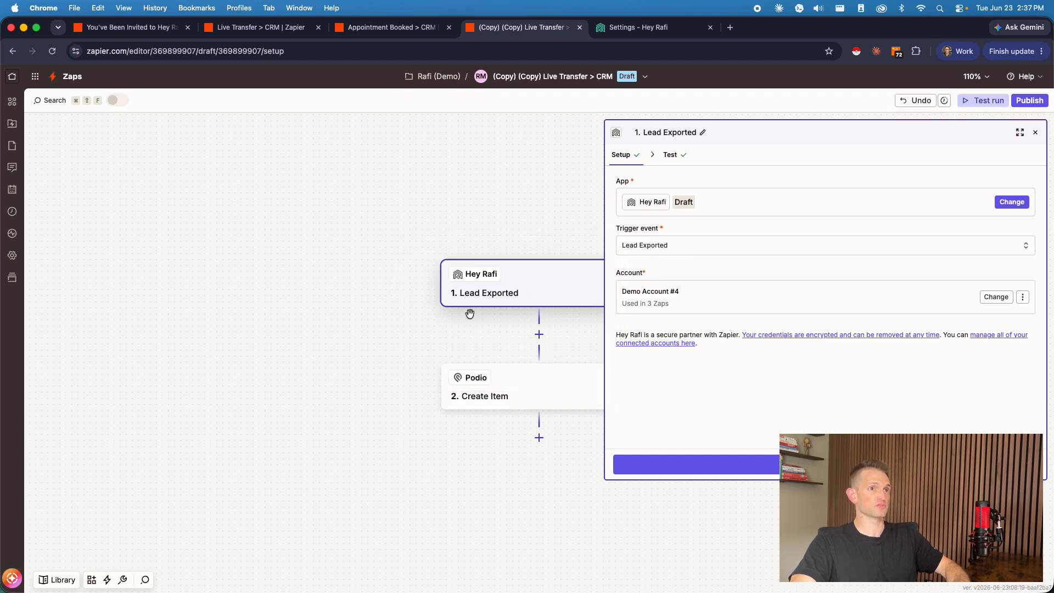
Step: Switch to Hey Rafi, dismiss the API key dialog, and open the lead listed for review to examine its additional actions, such as Export to CRM
{"action": "left_click", "coordinate": [658, 26]}
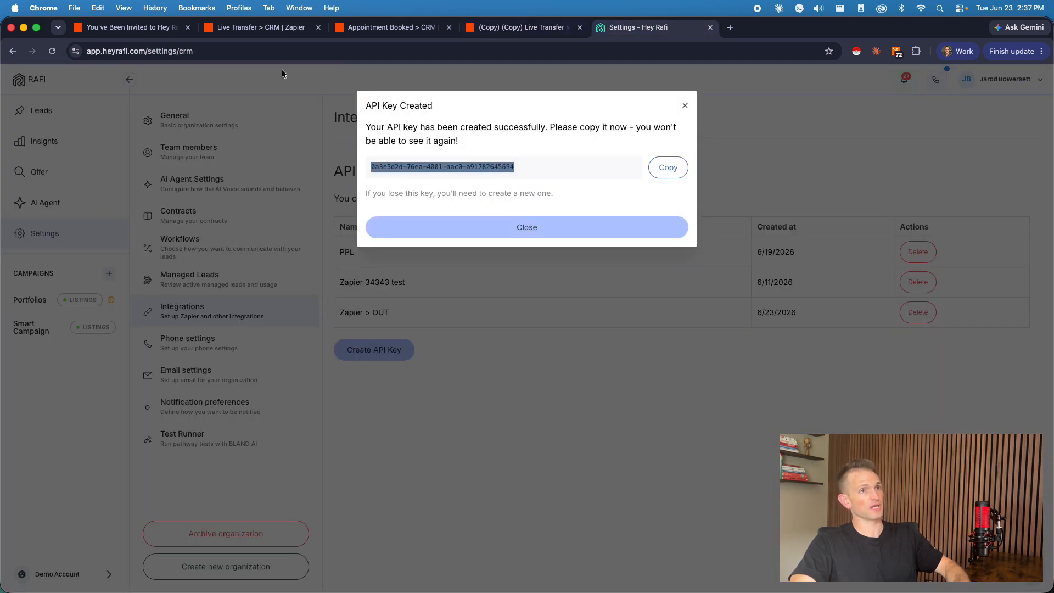
{"action": "left_click", "coordinate": [683, 108]}
{"action": "left_click", "coordinate": [99, 109]}
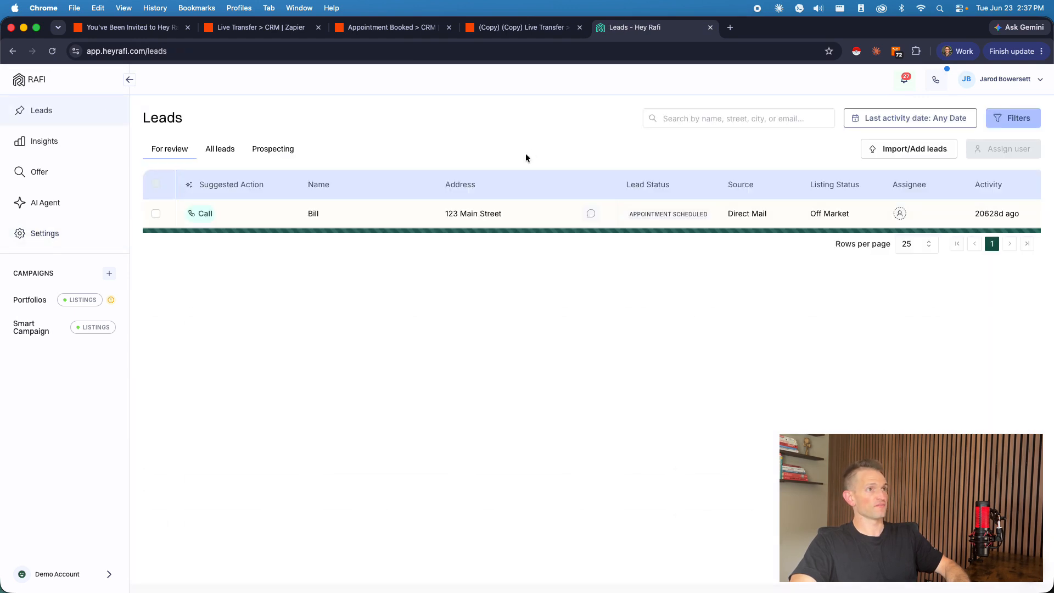
{"action": "left_click", "coordinate": [409, 222]}
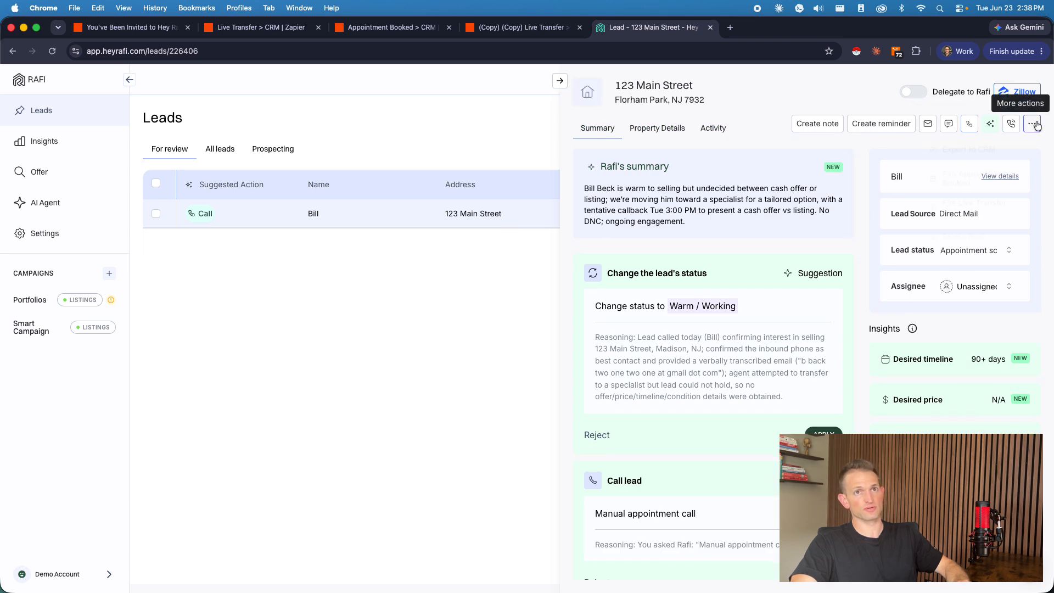
{"action": "left_click", "coordinate": [1034, 125]}
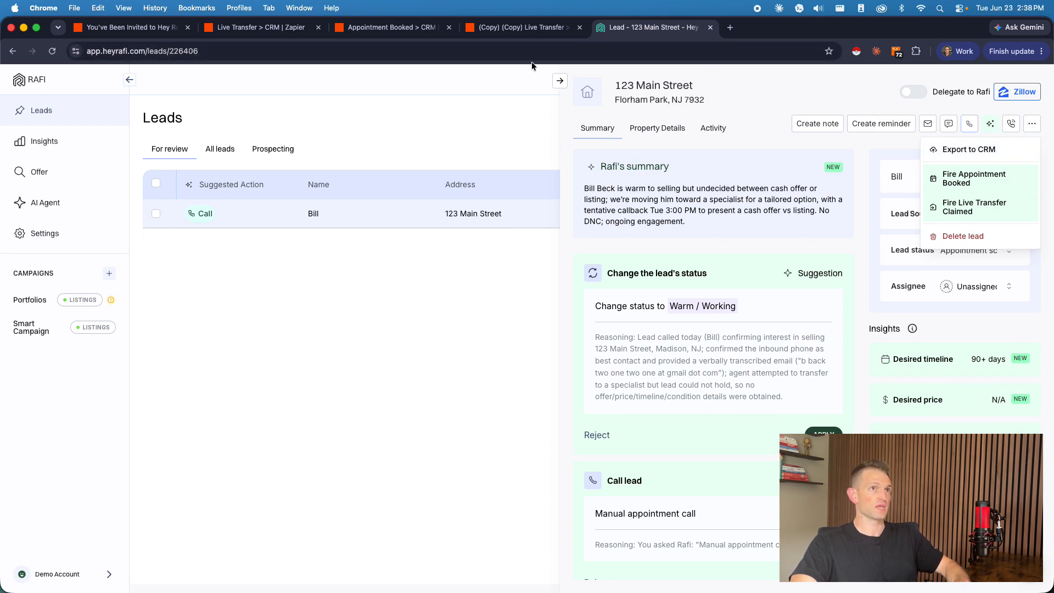
Step: Switch back to the copied Zap, accept the Lead Exported trigger setup and open the Podio Create Item step
{"action": "left_click", "coordinate": [549, 35]}
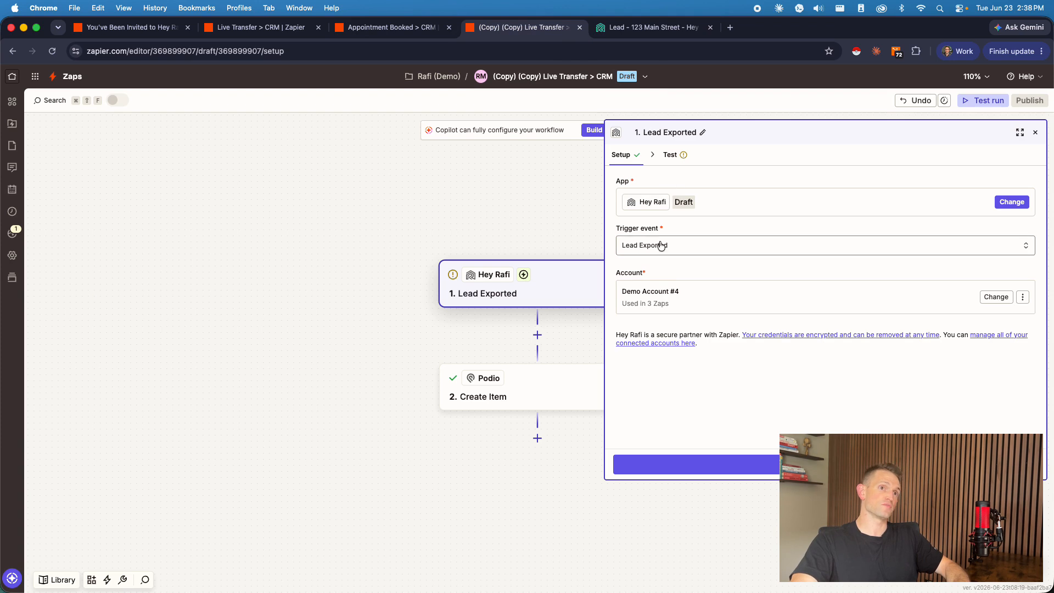
{"action": "left_click", "coordinate": [762, 465]}
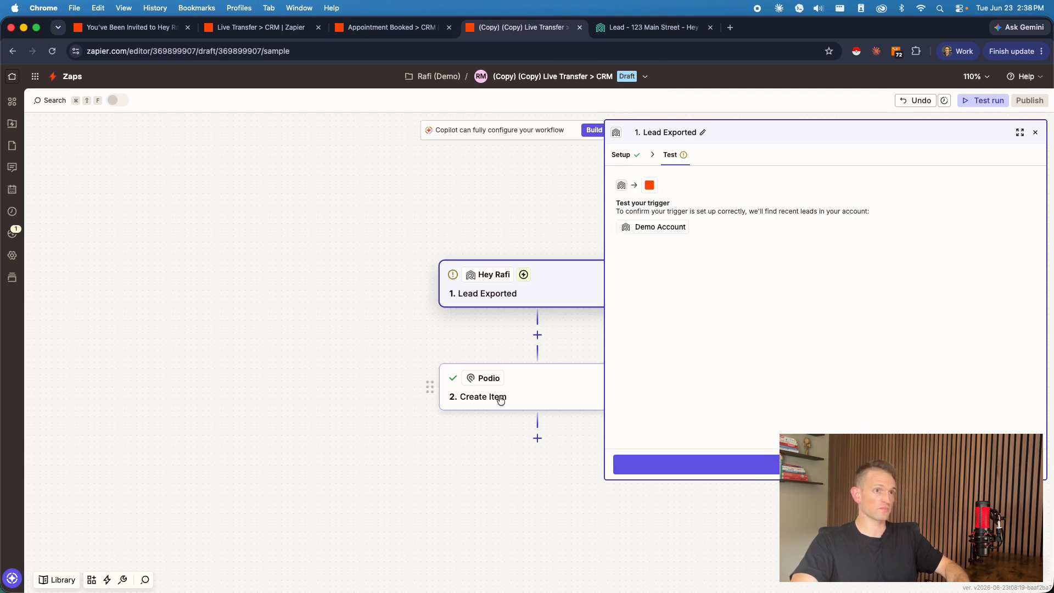
{"action": "left_click", "coordinate": [495, 397]}
Step: Replace the Notes text in the Create Item step with "Manual LeadExport from Rafi"
{"action": "scroll", "coordinate": [735, 251], "scroll_direction": "down", "scroll_amount": 10}
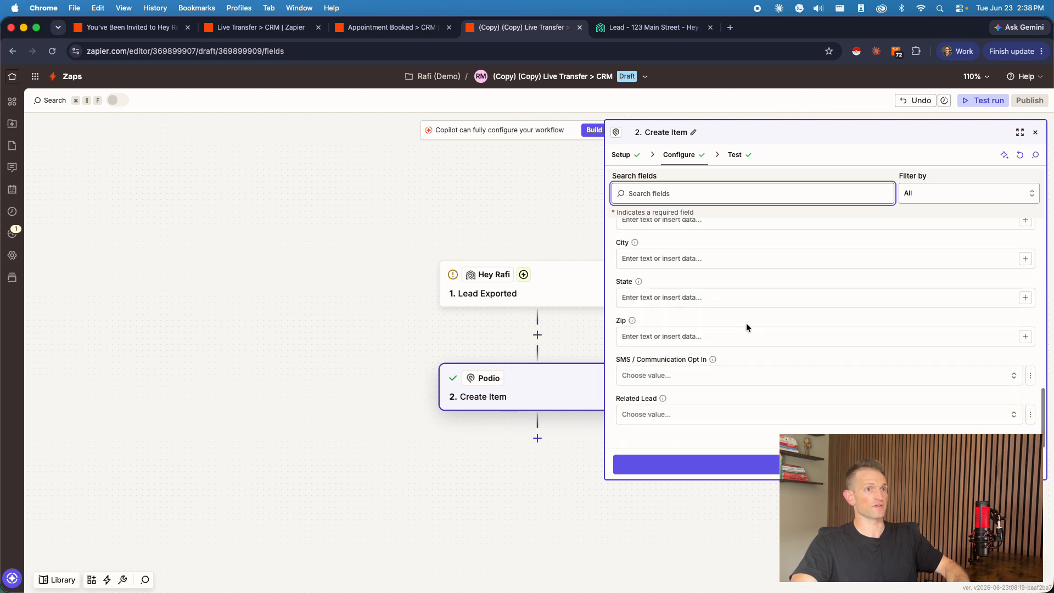
{"action": "left_click_drag", "start_coordinate": [683, 233], "coordinate": [570, 245]}
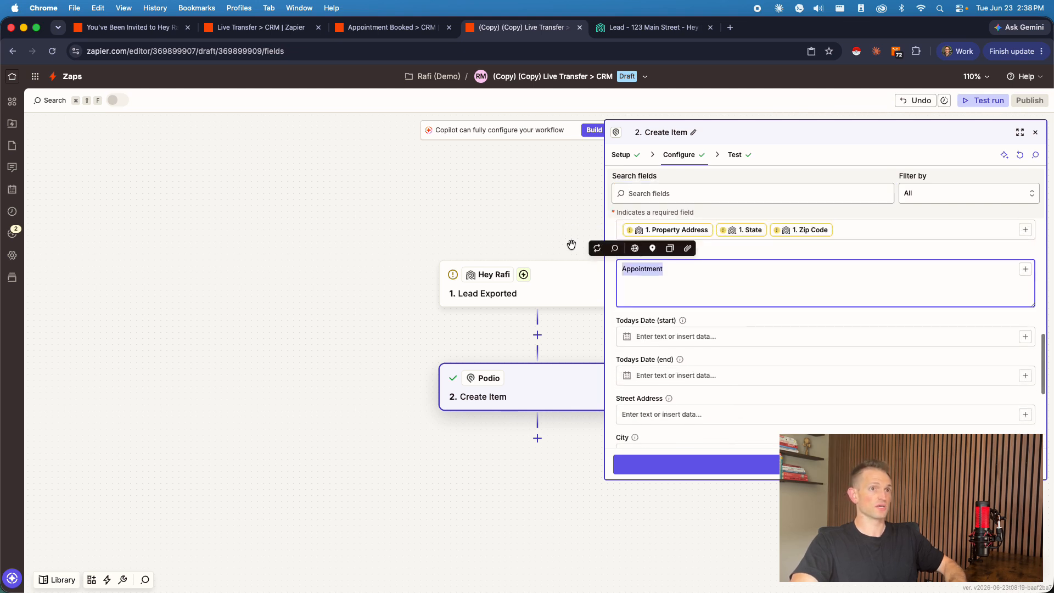
{"action": "left_click", "coordinate": [728, 293]}
{"action": "left_click", "coordinate": [683, 275]}
{"action": "left_click_drag", "start_coordinate": [683, 275], "coordinate": [626, 270]}
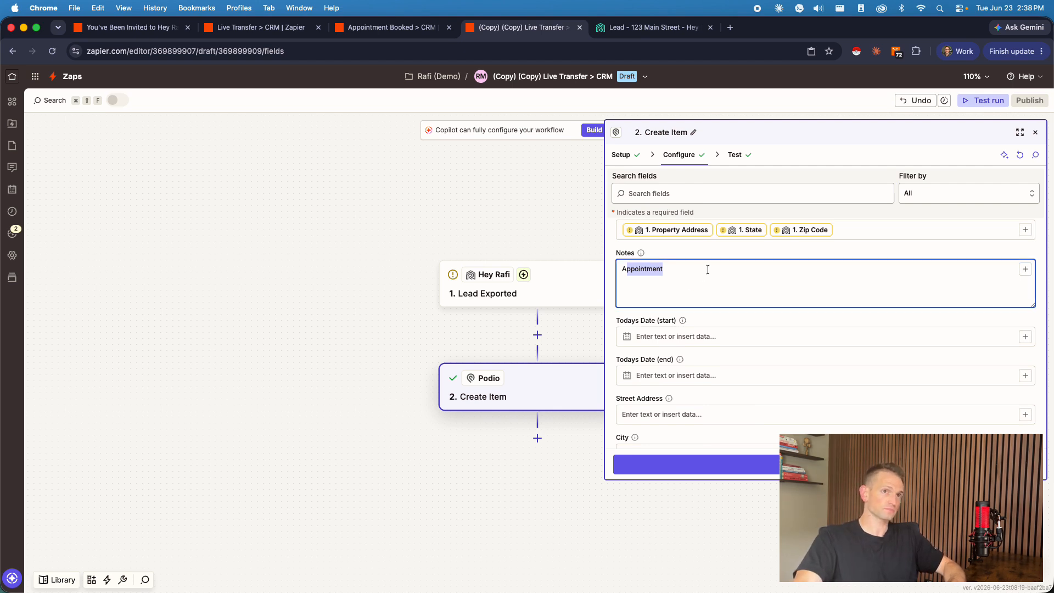
{"action": "left_click_drag", "start_coordinate": [707, 269], "coordinate": [564, 264]}
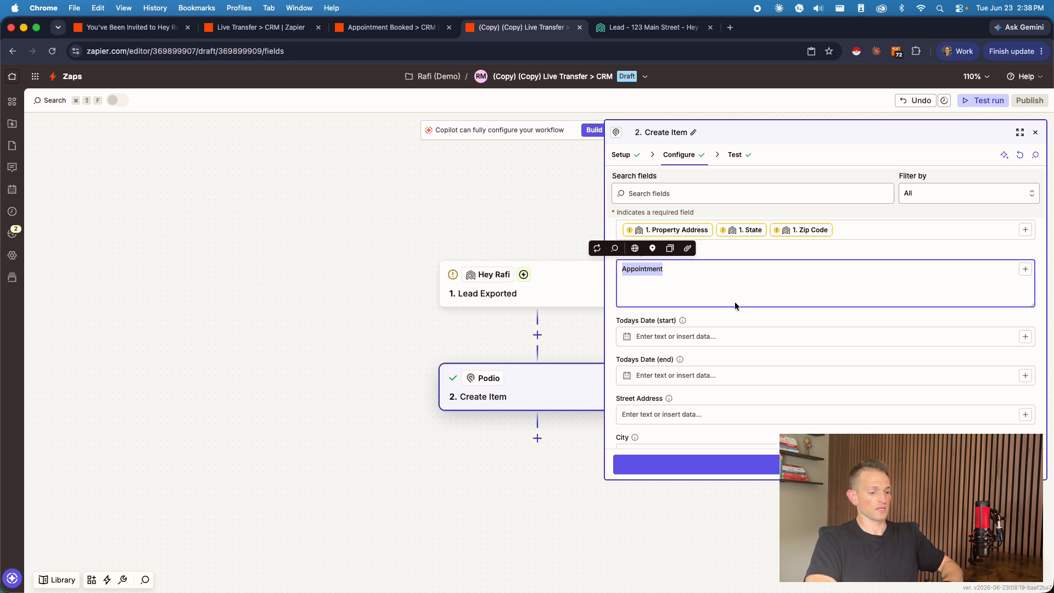
{"action": "type", "text": "Manual Ap"}
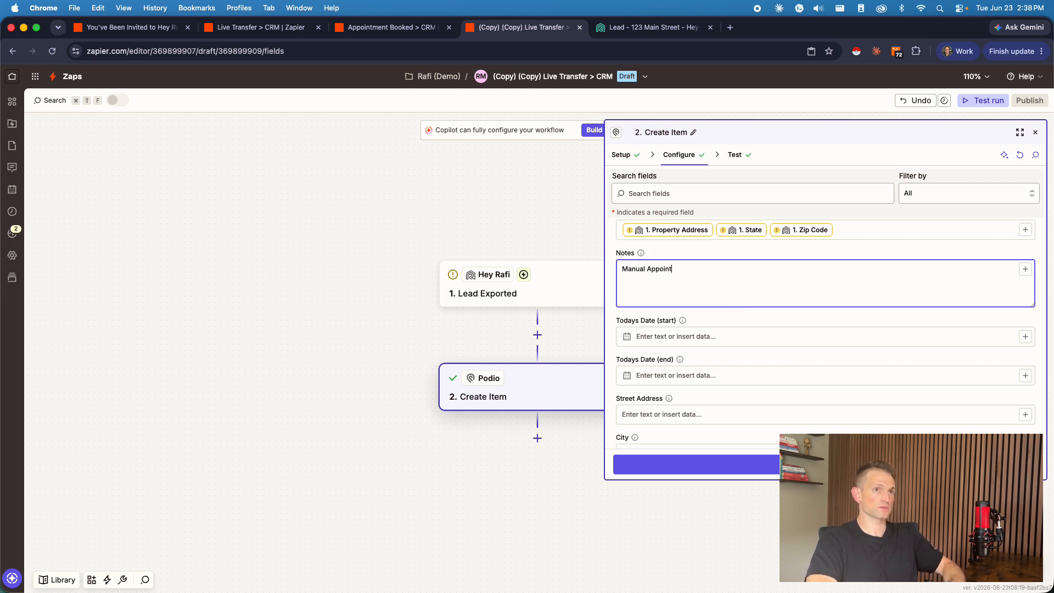
{"action": "key", "text": "BackSpace"}
{"action": "key", "text": "BackSpace"}
{"action": "key", "text": "BackSpace"}
{"action": "type", "text": "L"}
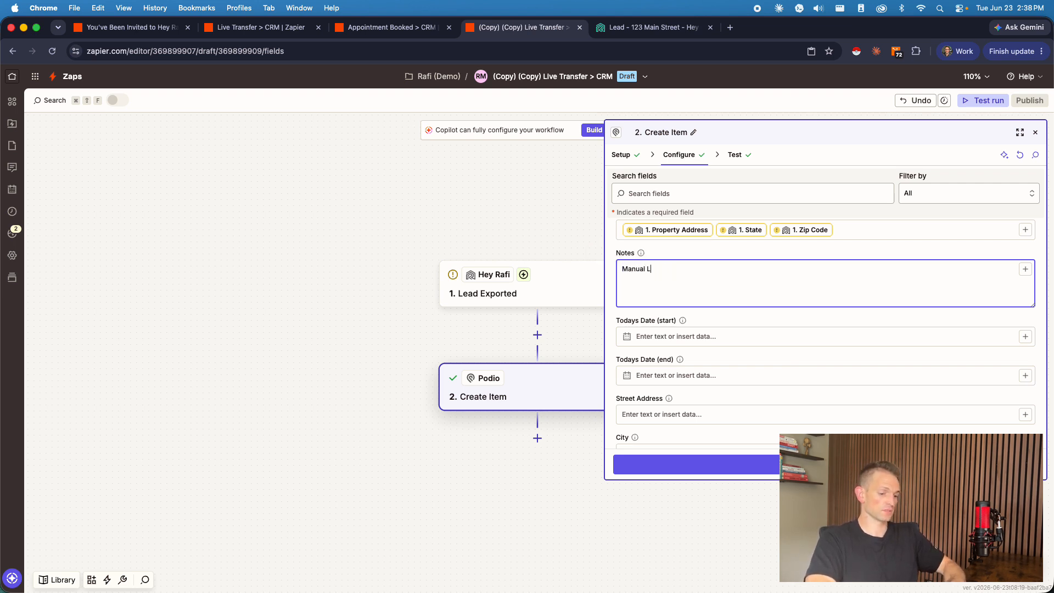
{"action": "type", "text": "eadExport from Rafi"}
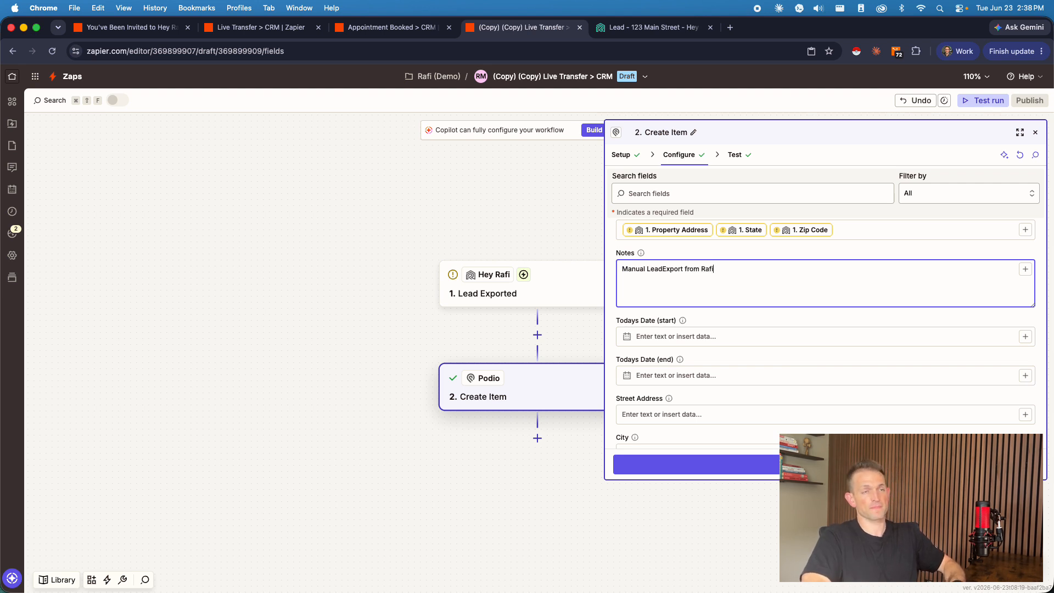
Step: Clear the Notes field of the Create Item step and continue to its test stage
{"action": "key", "text": "super+a"}
{"action": "key", "text": "BackSpace"}
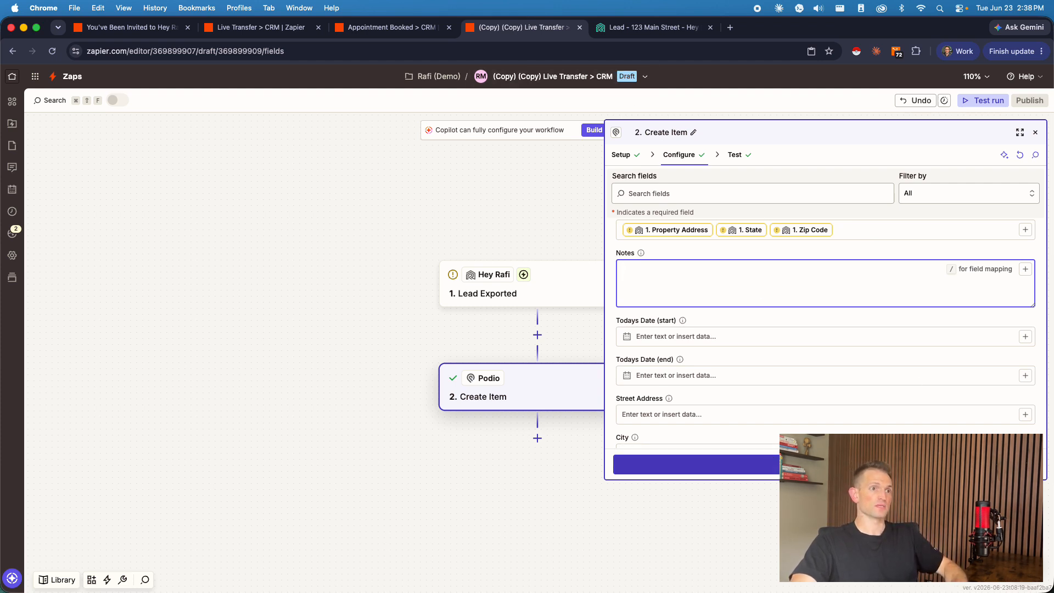
{"action": "left_click", "coordinate": [785, 464]}
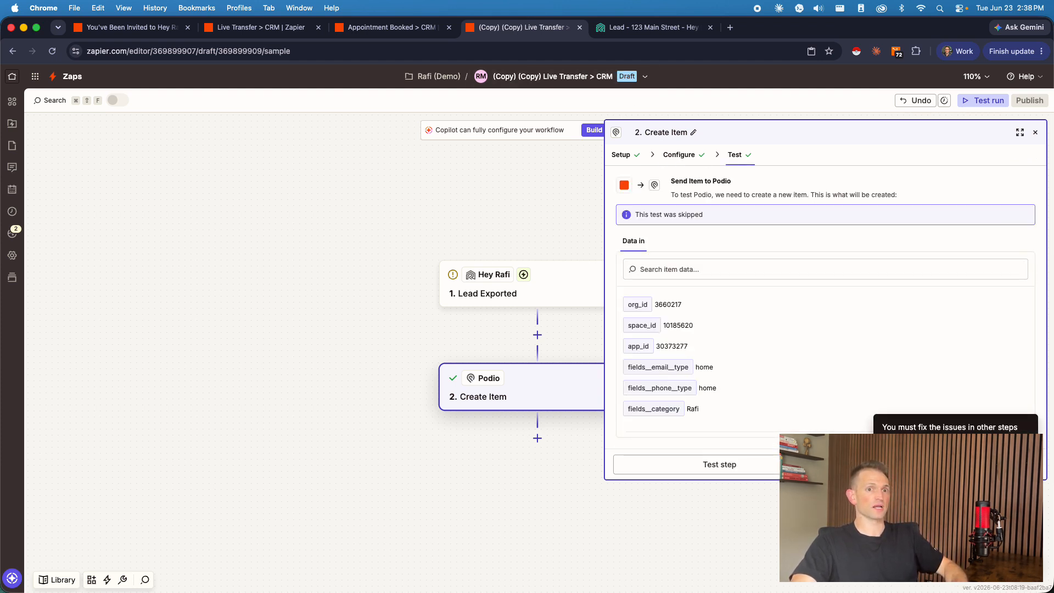
Step: Rename the copied Zap as "Lead Export From Rafi > CRM"
{"action": "left_click", "coordinate": [644, 77]}
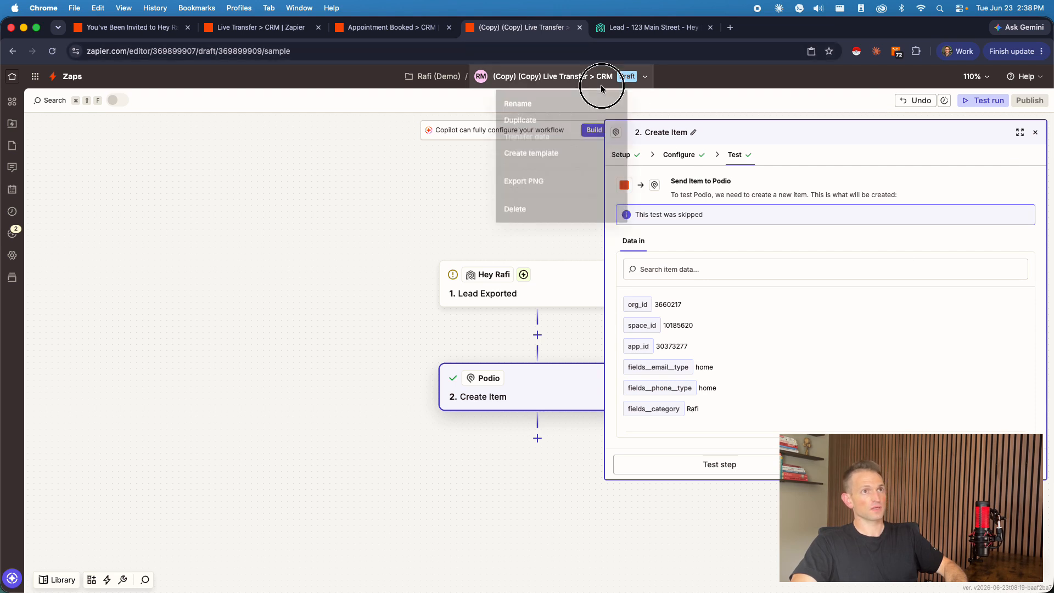
{"action": "left_click", "coordinate": [565, 102]}
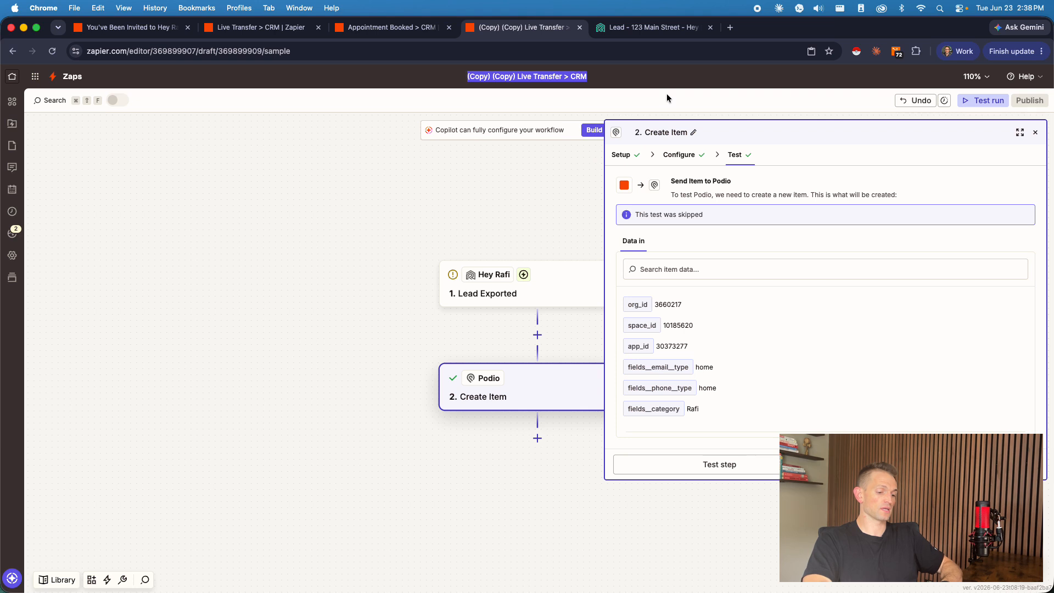
{"action": "type", "text": "Lead Export "}
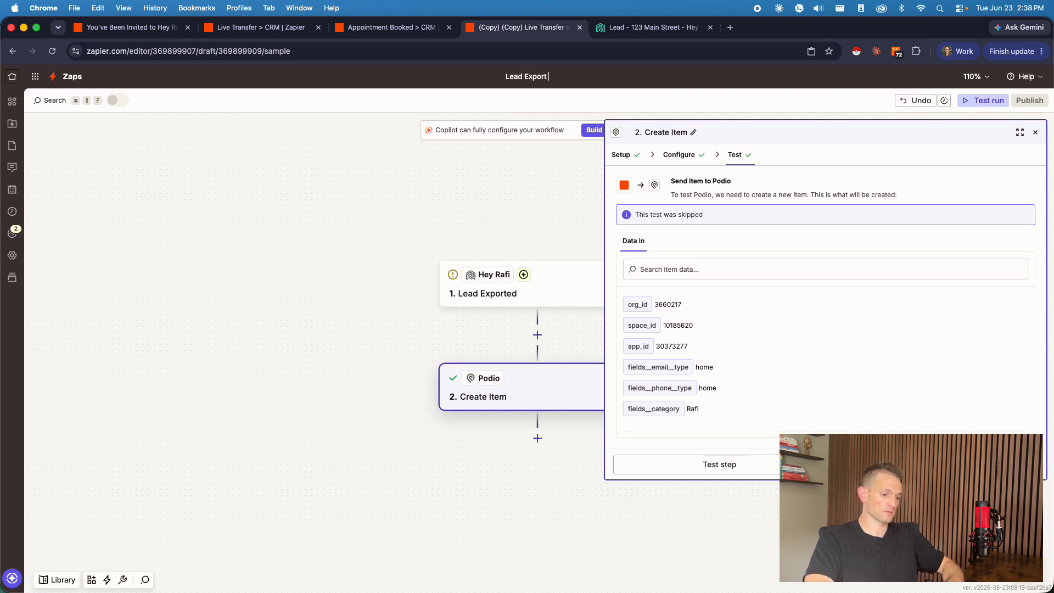
{"action": "type", "text": "From Rafi > CRM"}
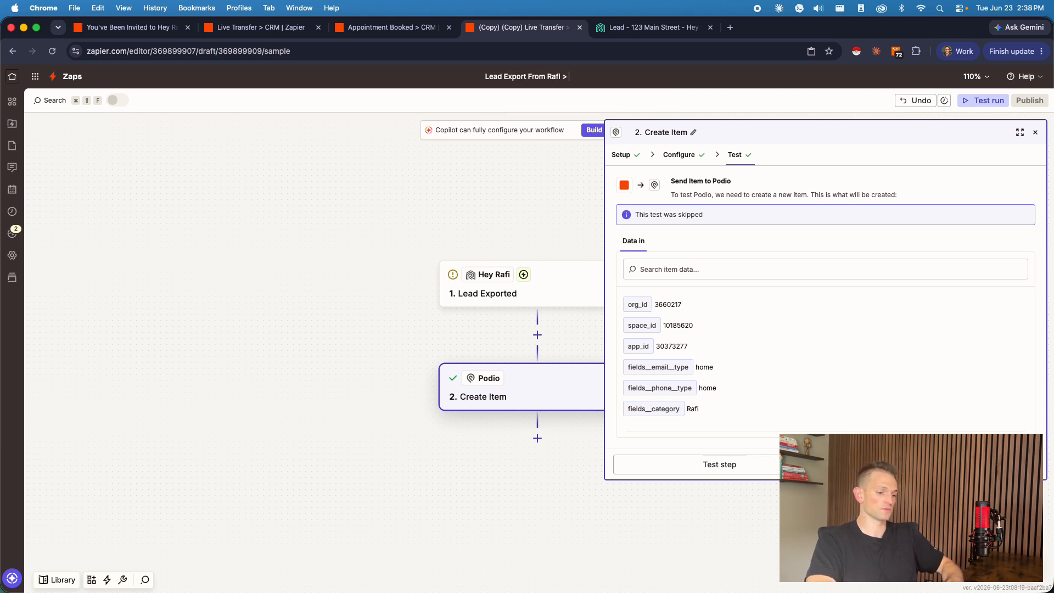
{"action": "left_click", "coordinate": [463, 209]}
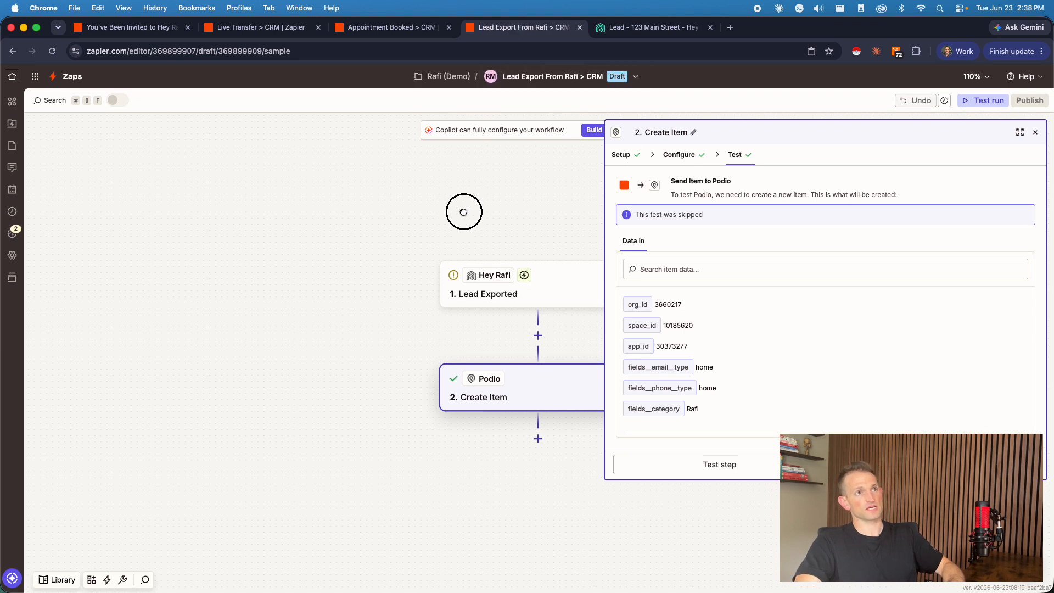
Step: Leave the editor for the Rafi (Demo) folder and compare its Zaps with the Appointment Booked > CRM Zap
{"action": "left_click", "coordinate": [442, 76]}
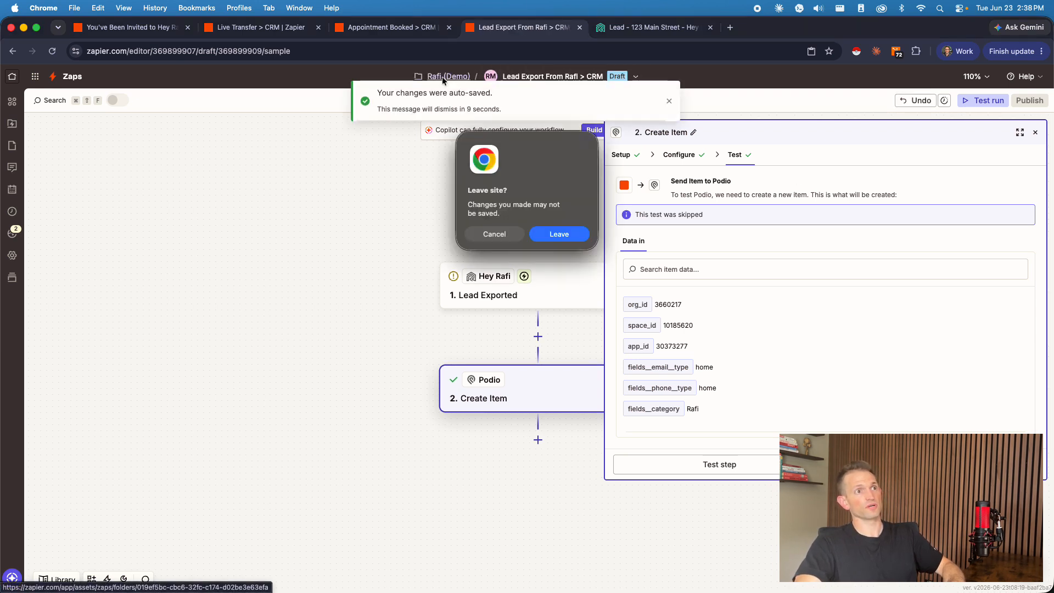
{"action": "left_click", "coordinate": [555, 233]}
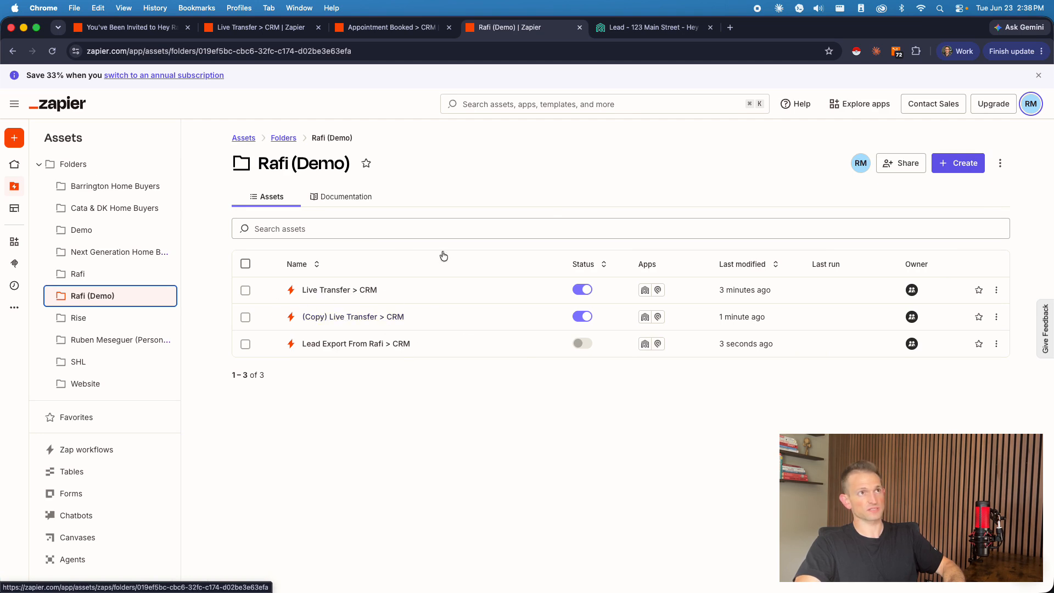
{"action": "left_click", "coordinate": [384, 27]}
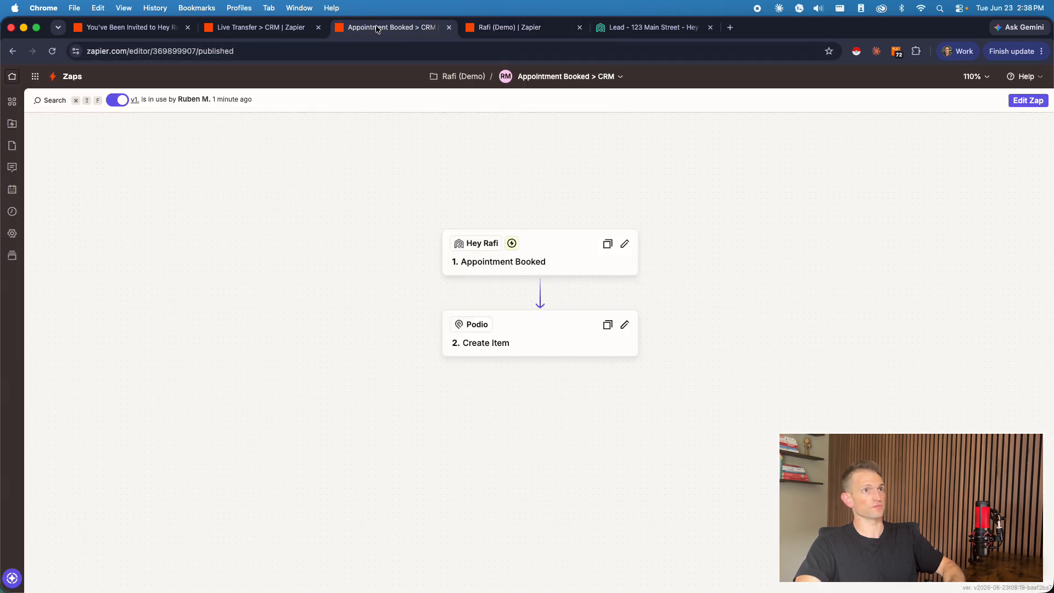
{"action": "left_click", "coordinate": [522, 29]}
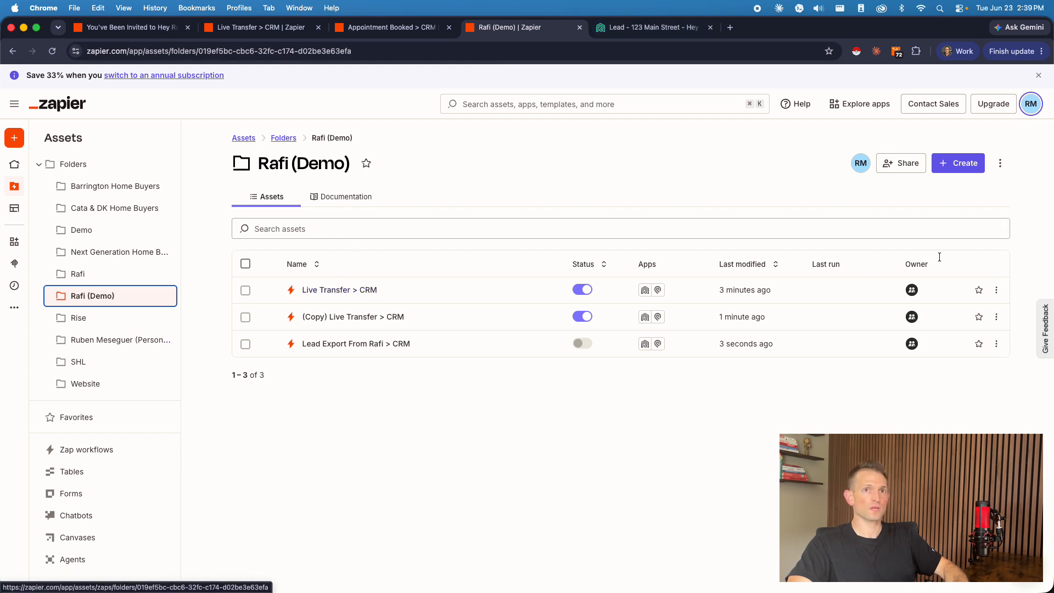
Step: Create a new Zap in the Rafi (Demo) folder and close the Appointment Booked > CRM and folder browser tabs
{"action": "left_click", "coordinate": [960, 163]}
{"action": "left_click", "coordinate": [961, 191]}
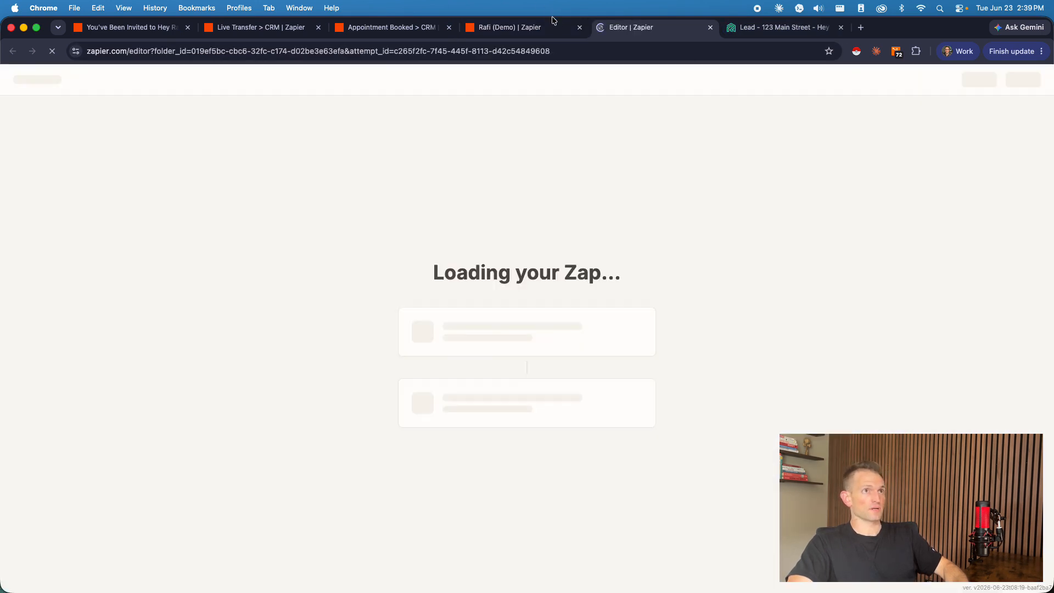
{"action": "left_click", "coordinate": [471, 27]}
{"action": "left_click", "coordinate": [449, 27]}
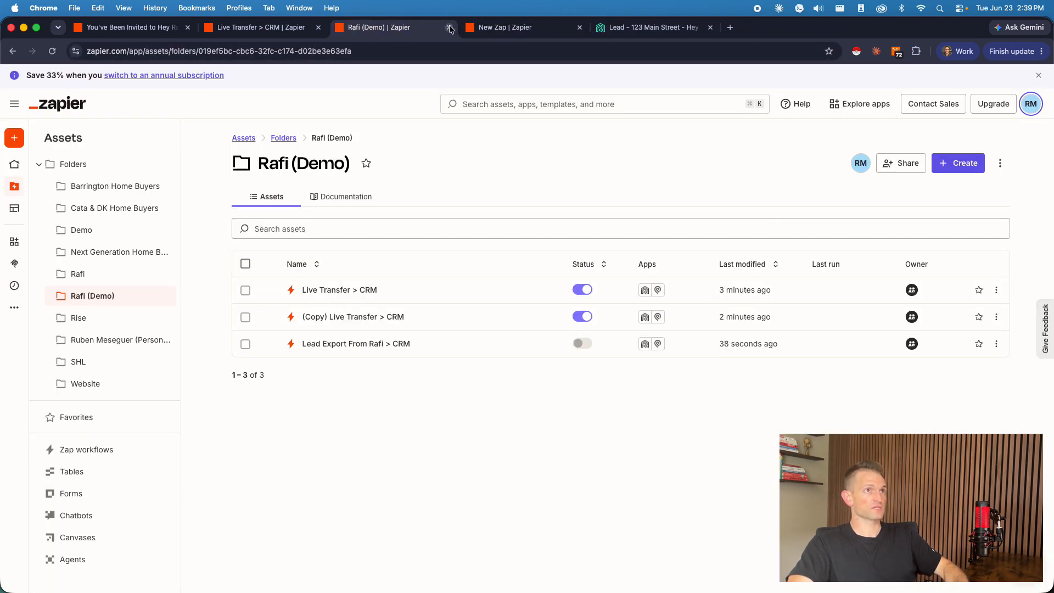
{"action": "left_click", "coordinate": [449, 28]}
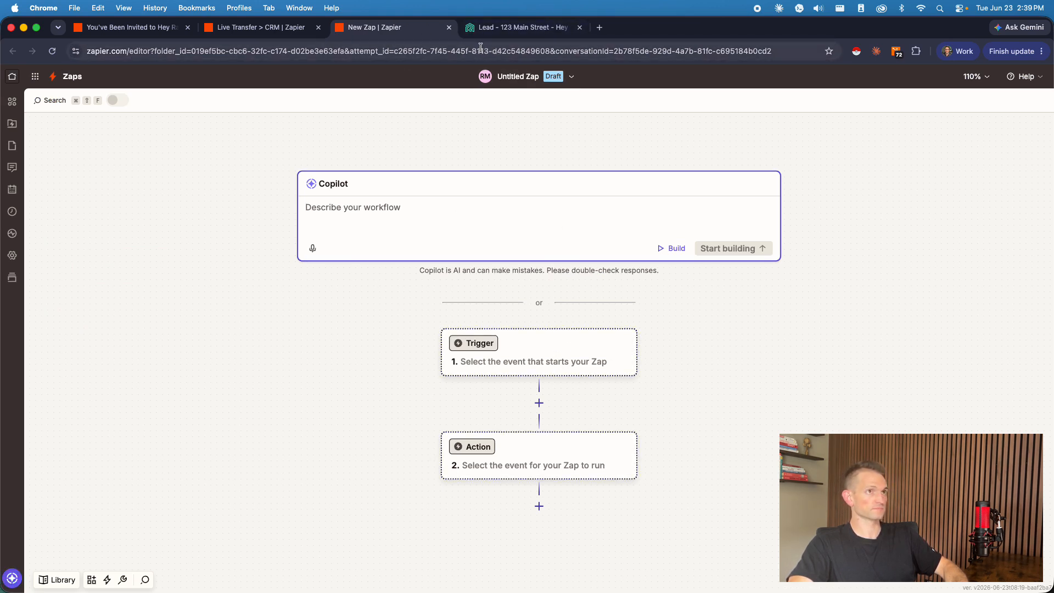
Step: Set the new Zap's trigger to Webhooks by Zapier with the Catch Hook event
{"action": "left_click", "coordinate": [565, 356]}
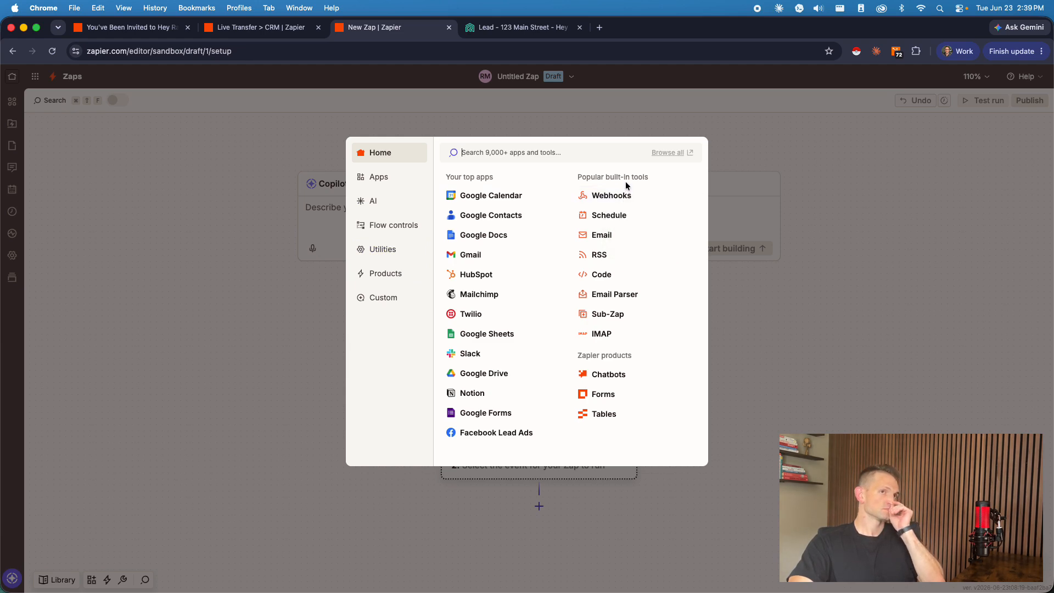
{"action": "left_click", "coordinate": [618, 198]}
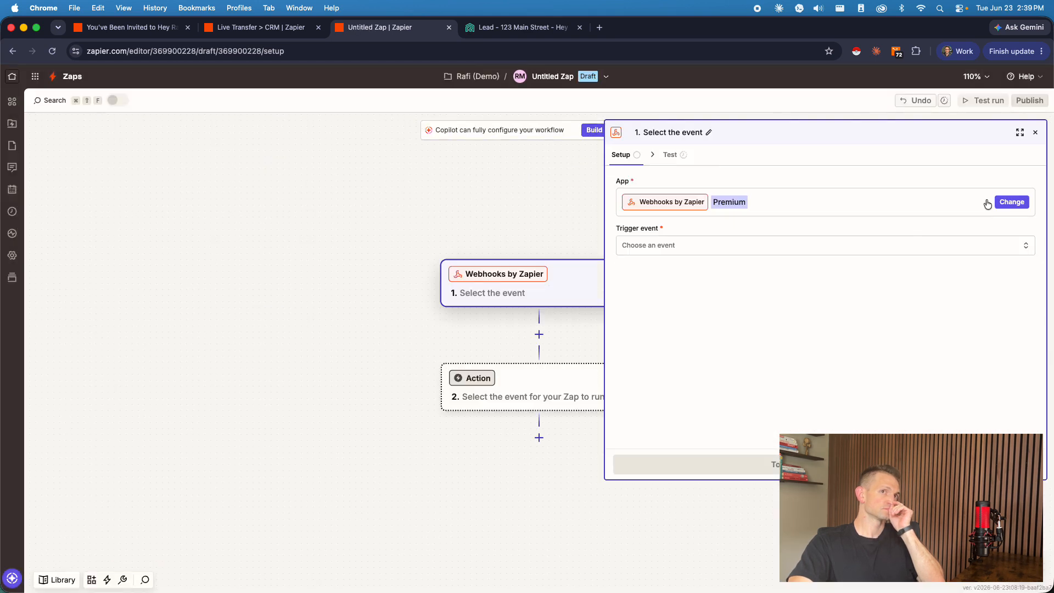
{"action": "left_click", "coordinate": [1035, 133]}
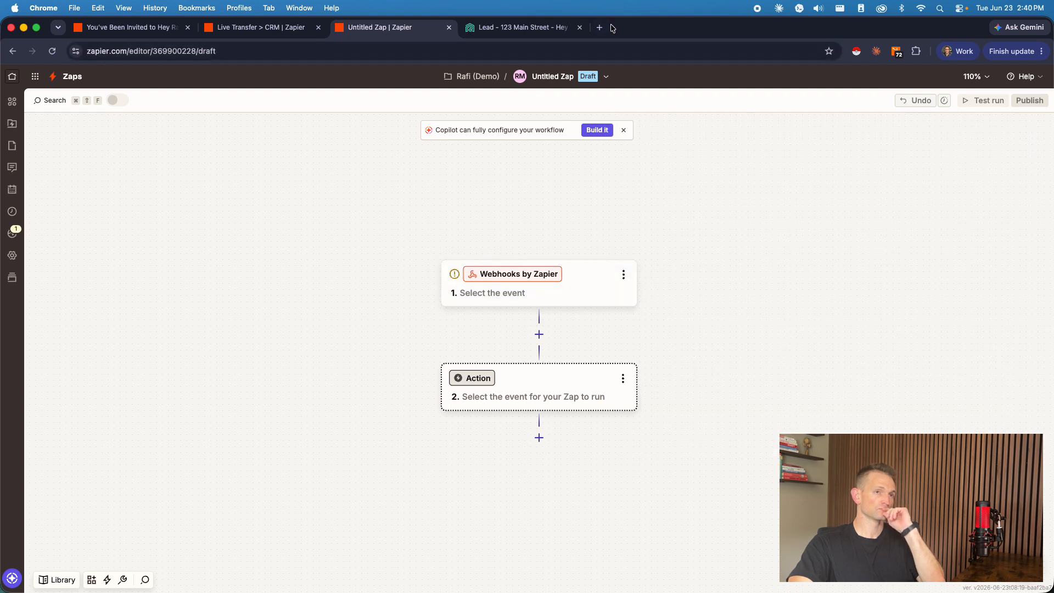
{"action": "left_click", "coordinate": [565, 295]}
{"action": "left_click", "coordinate": [653, 252]}
{"action": "left_click", "coordinate": [515, 288]}
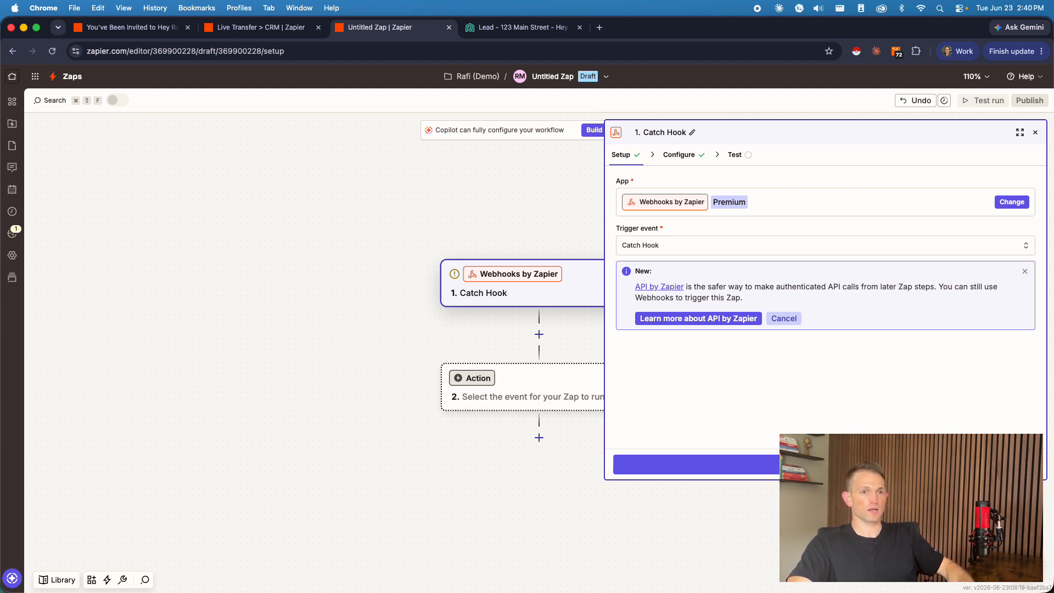
Step: Accept the Catch Hook configuration with the Pick off a Child Key field empty and skip the trigger test
{"action": "left_click", "coordinate": [825, 464]}
{"action": "left_click", "coordinate": [702, 251]}
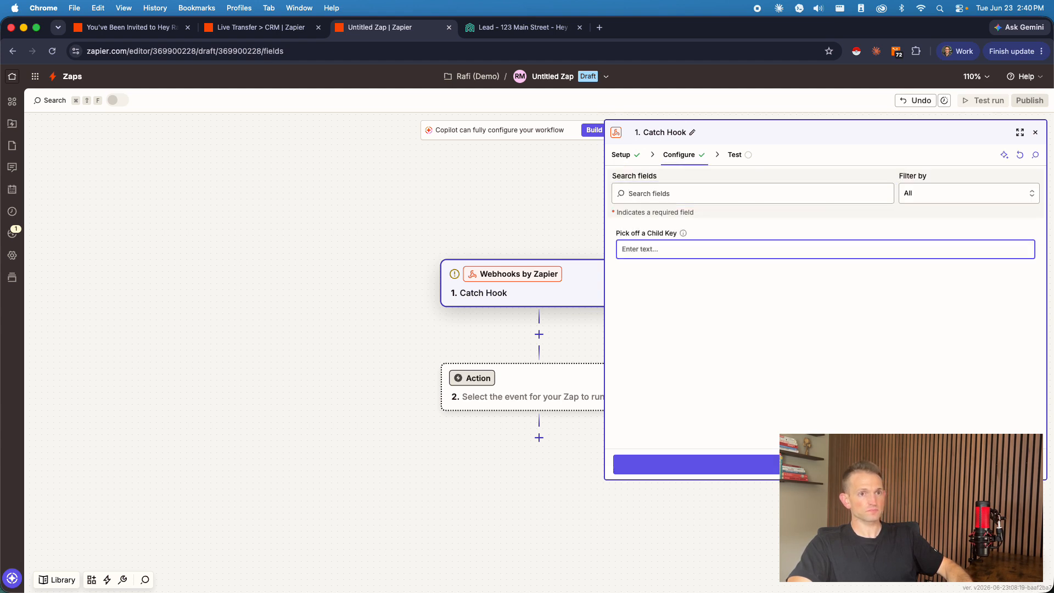
{"action": "left_click", "coordinate": [825, 464]}
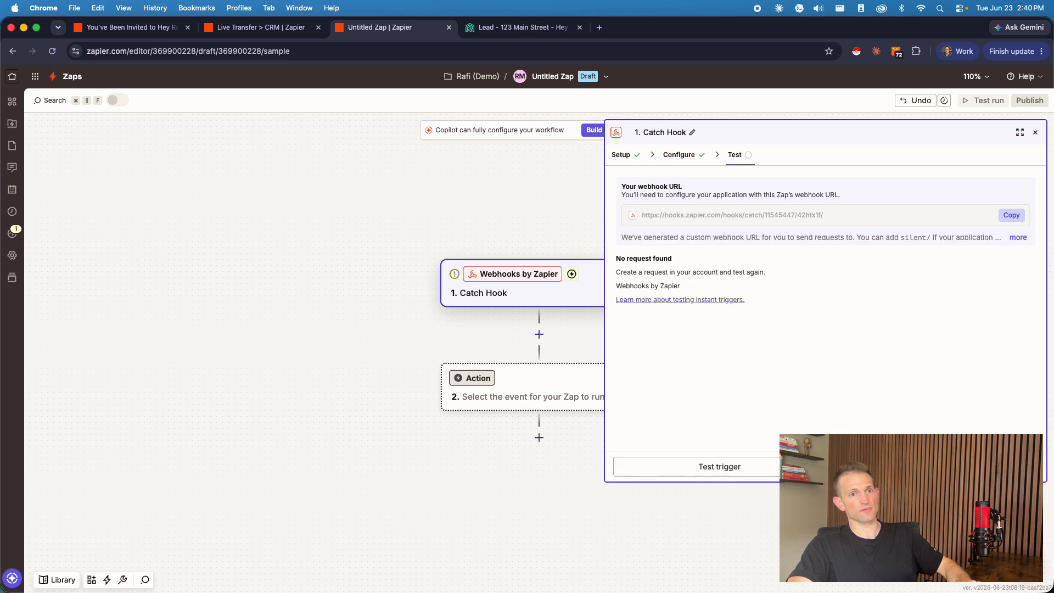
{"action": "left_click", "coordinate": [796, 466]}
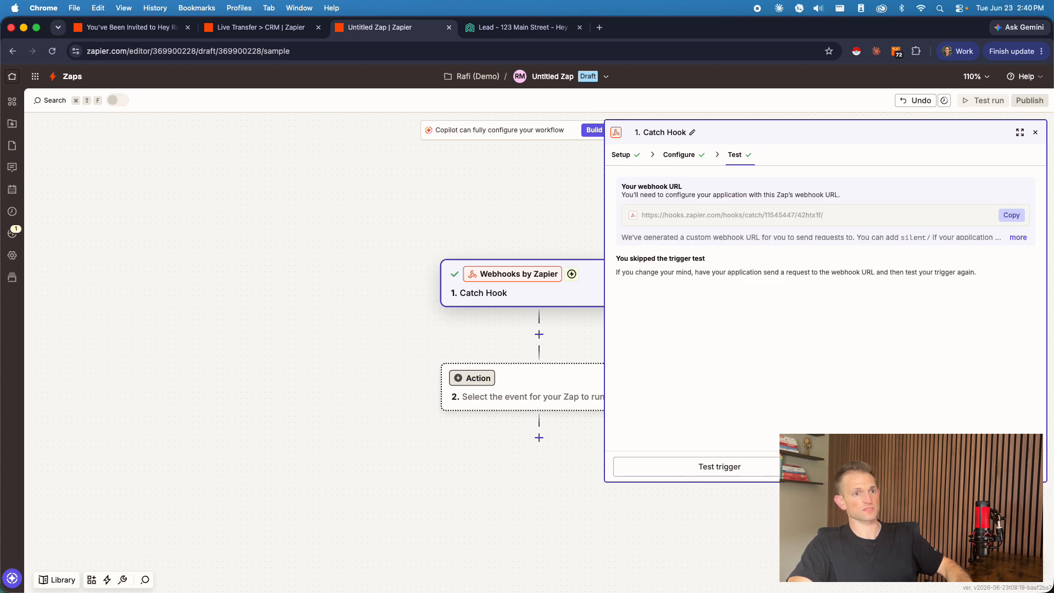
Step: Set the Zap's second step to the Hey Rafi app with the Create Lead action event
{"action": "left_click", "coordinate": [900, 467]}
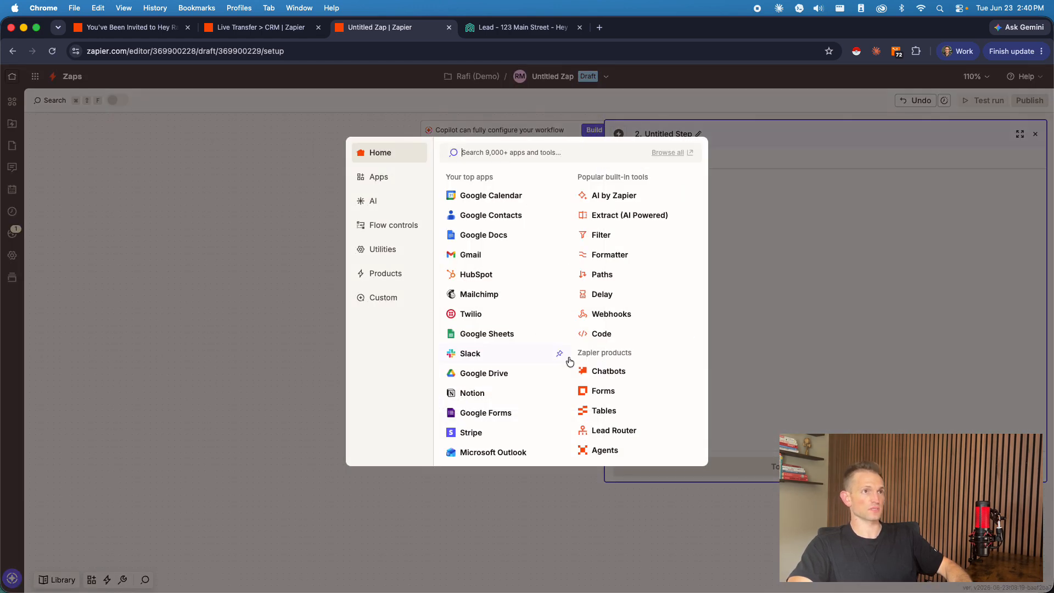
{"action": "type", "text": "rafi"}
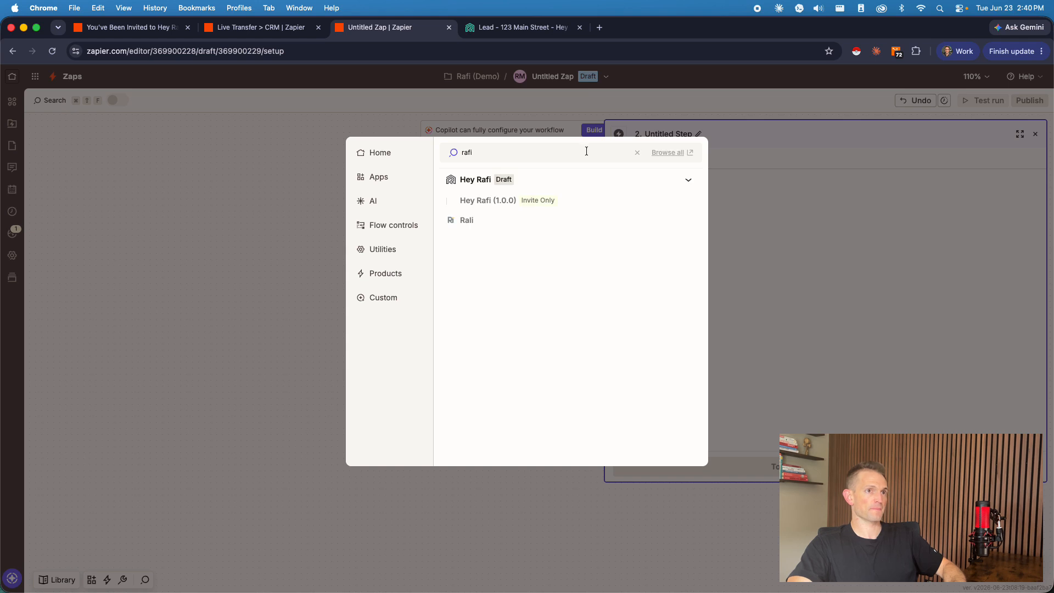
{"action": "left_click", "coordinate": [475, 179]}
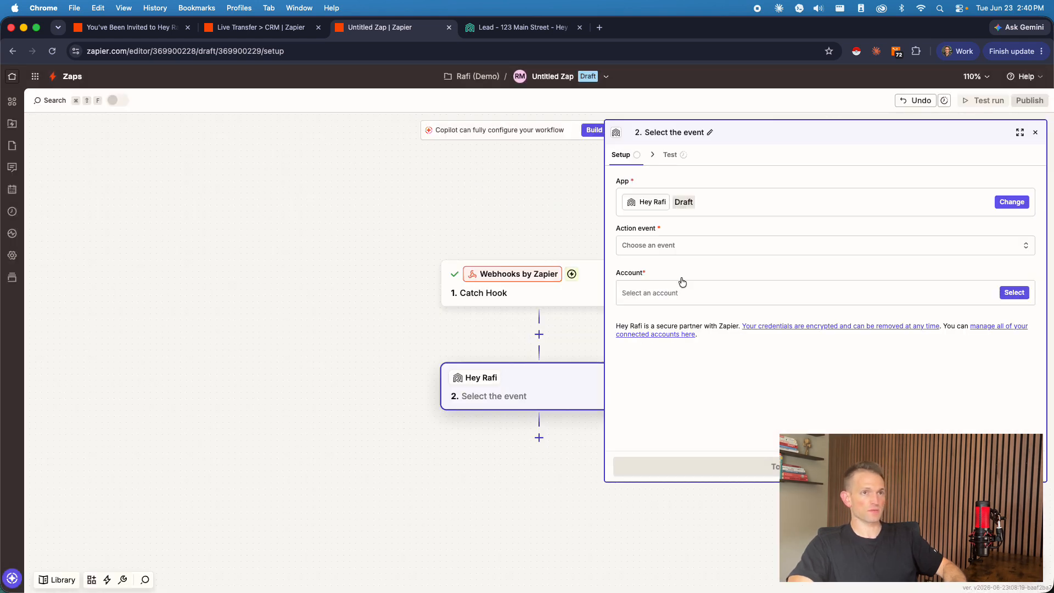
{"action": "left_click", "coordinate": [670, 245]}
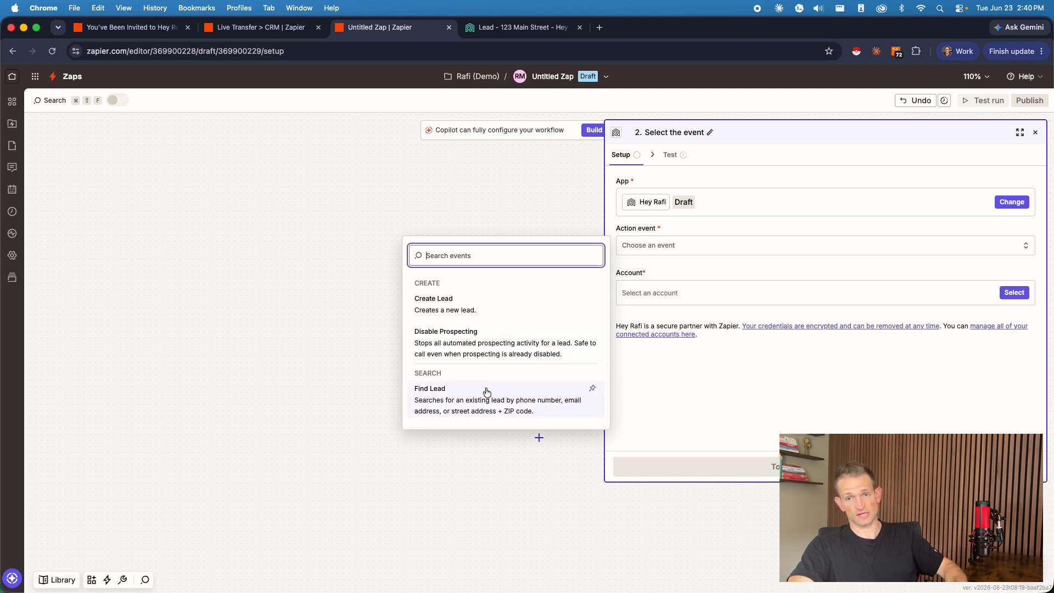
{"action": "left_click", "coordinate": [464, 308]}
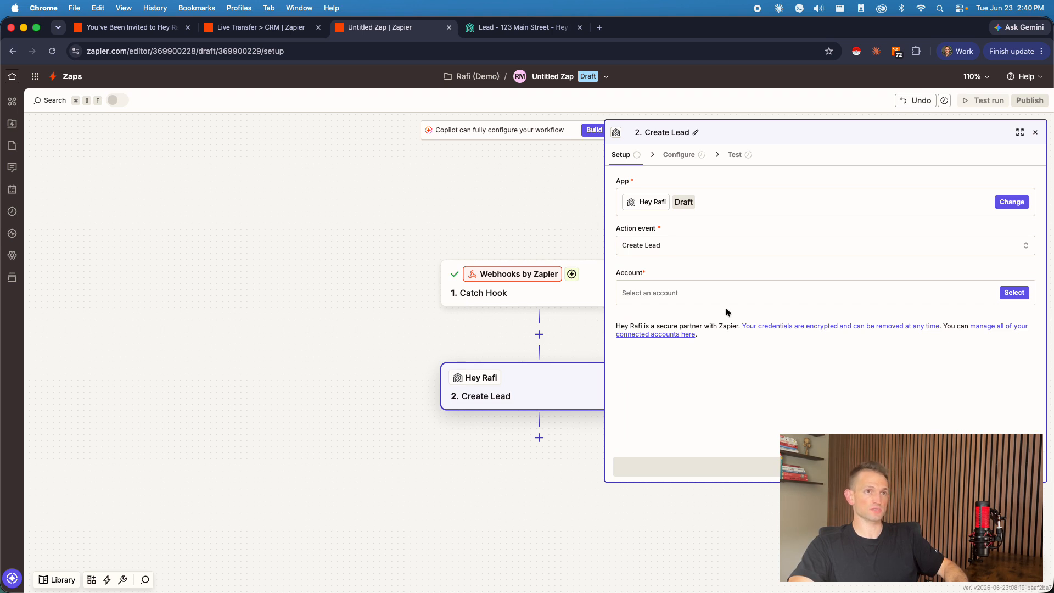
Step: Select the Demo Account #4 connection for the Create Lead step
{"action": "left_click", "coordinate": [675, 292]}
{"action": "left_click", "coordinate": [489, 340]}
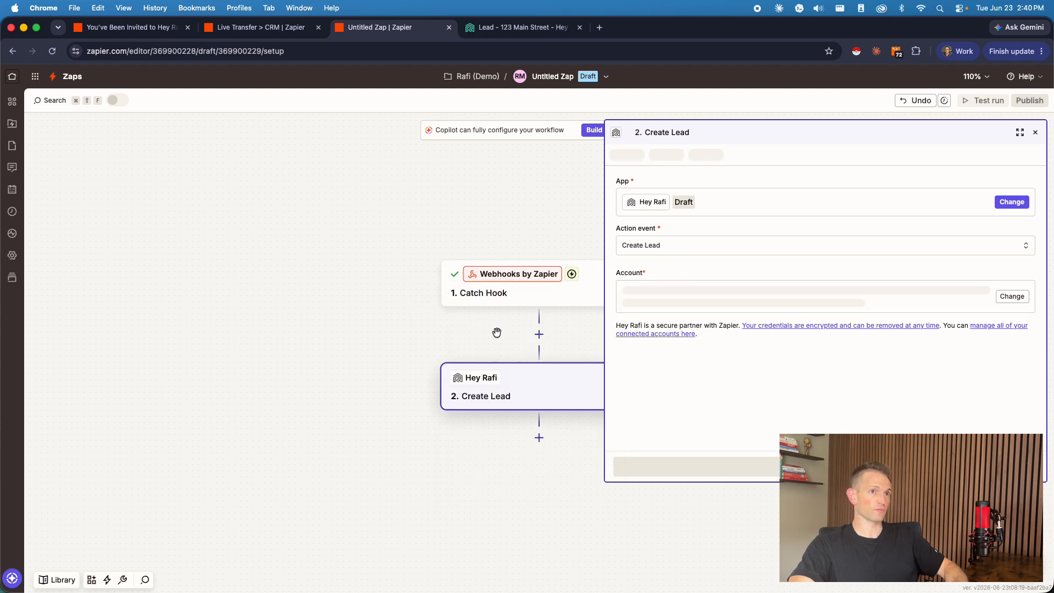
Step: Check the API keys listed in Hey Rafi's Integrations settings and return to the untitled Zap
{"action": "left_click", "coordinate": [521, 27]}
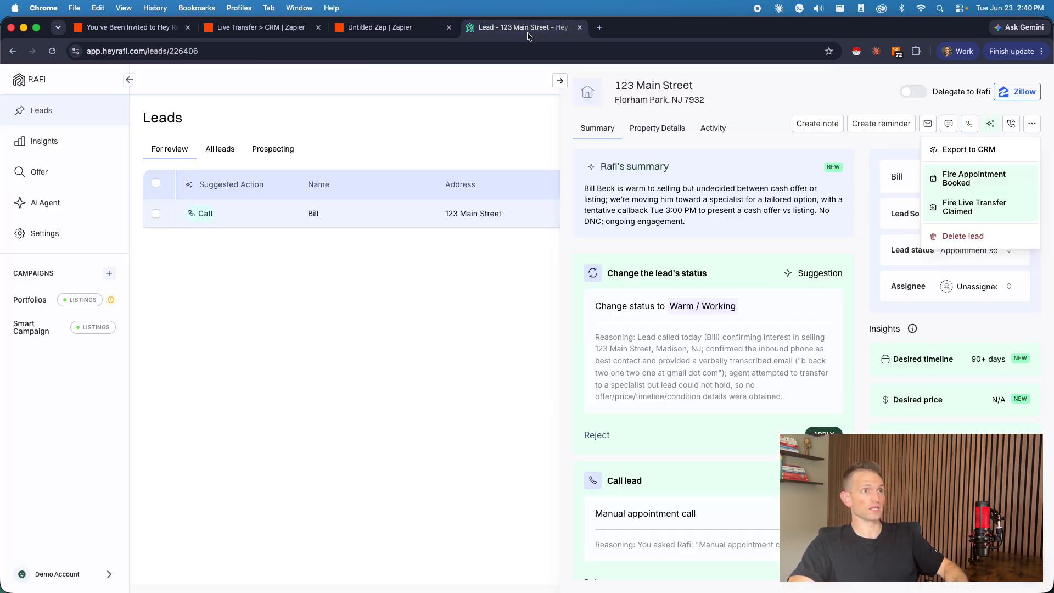
{"action": "left_click", "coordinate": [61, 233]}
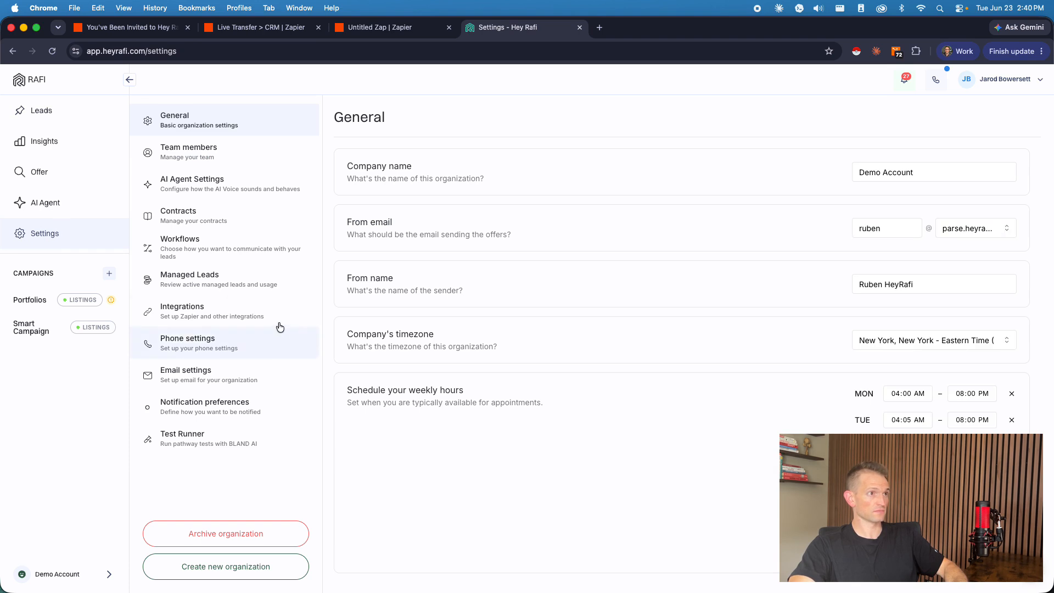
{"action": "left_click", "coordinate": [235, 301]}
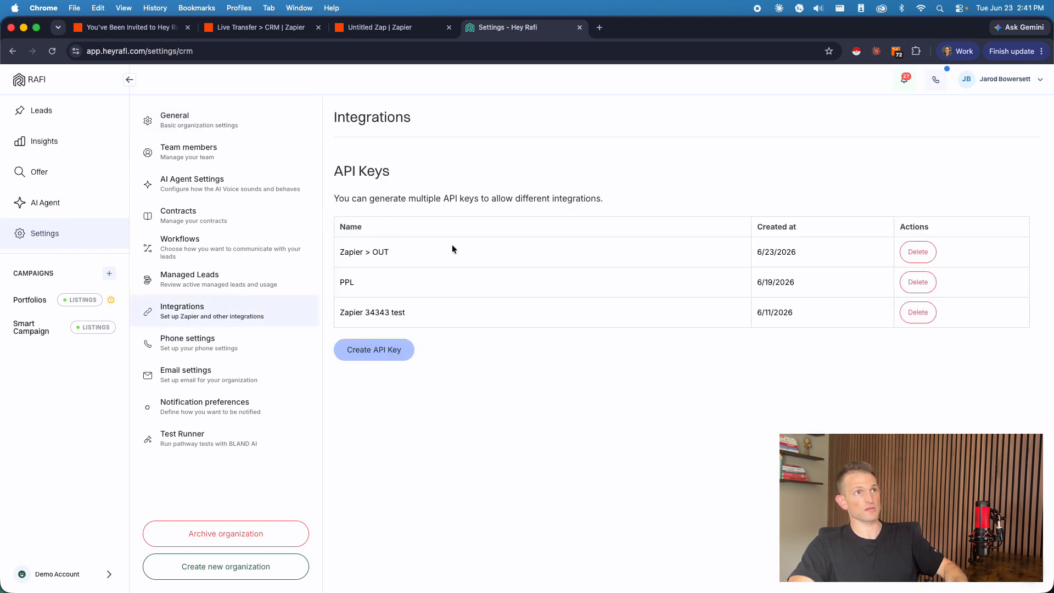
{"action": "left_click", "coordinate": [374, 27]}
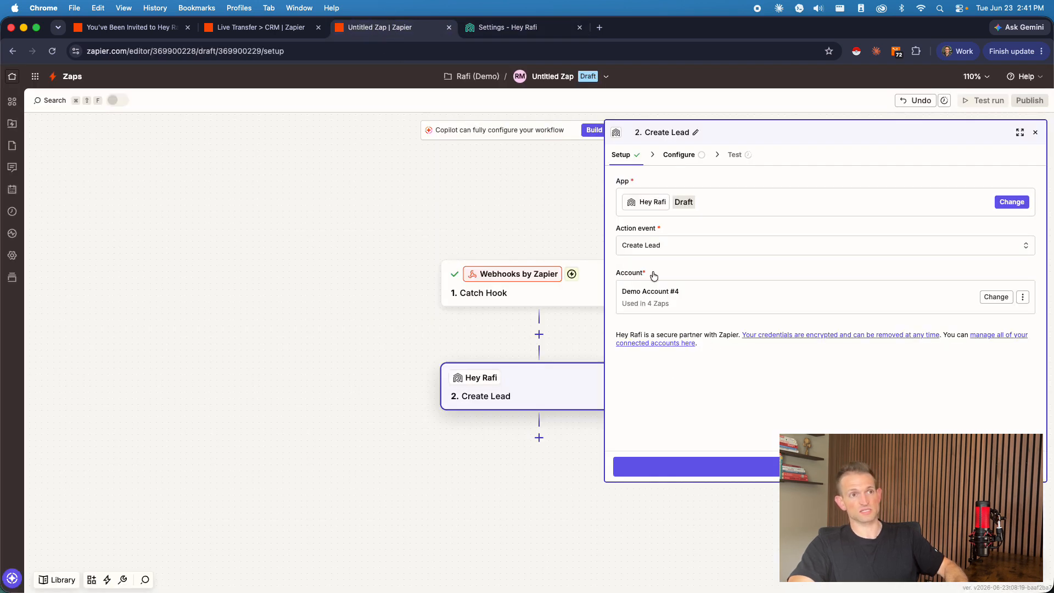
Step: Continue to the Create Lead configuration and set the Lead source to "SEO - Website"
{"action": "left_click", "coordinate": [768, 467]}
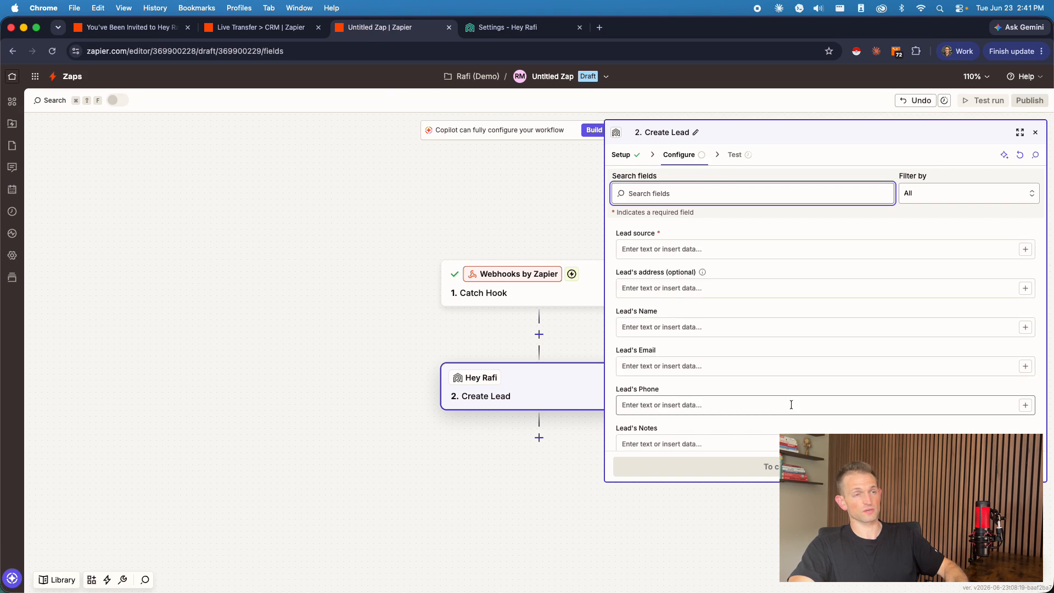
{"action": "left_click", "coordinate": [719, 222]}
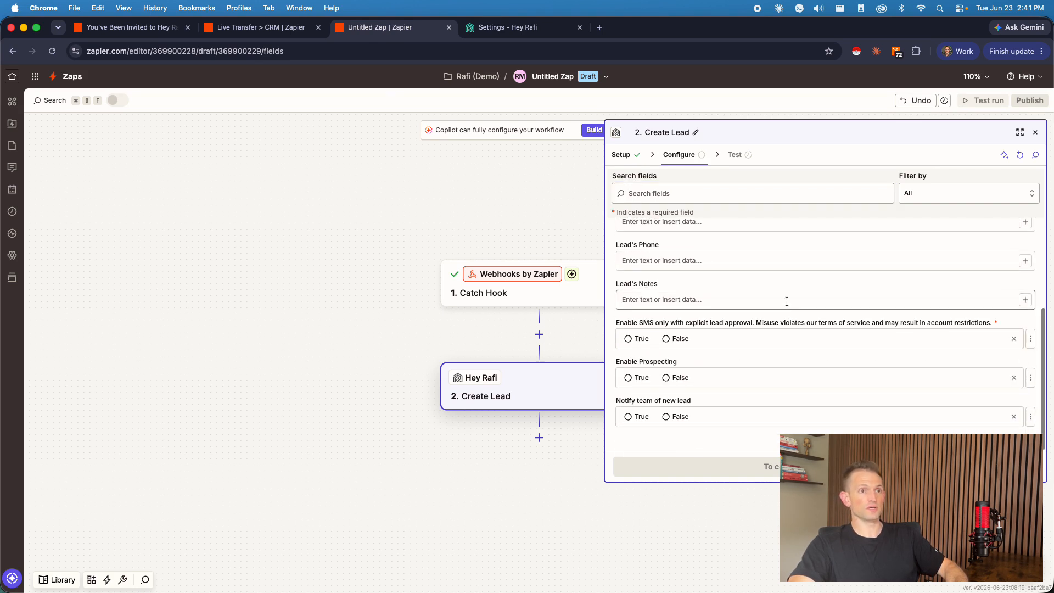
{"action": "left_click", "coordinate": [676, 251]}
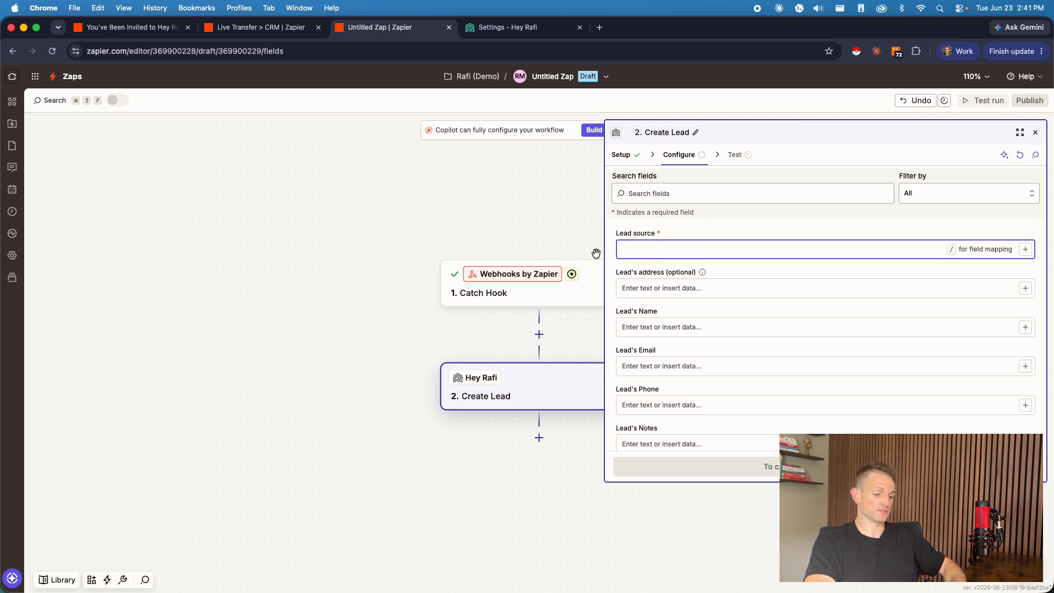
{"action": "type", "text": "SEO - Website"}
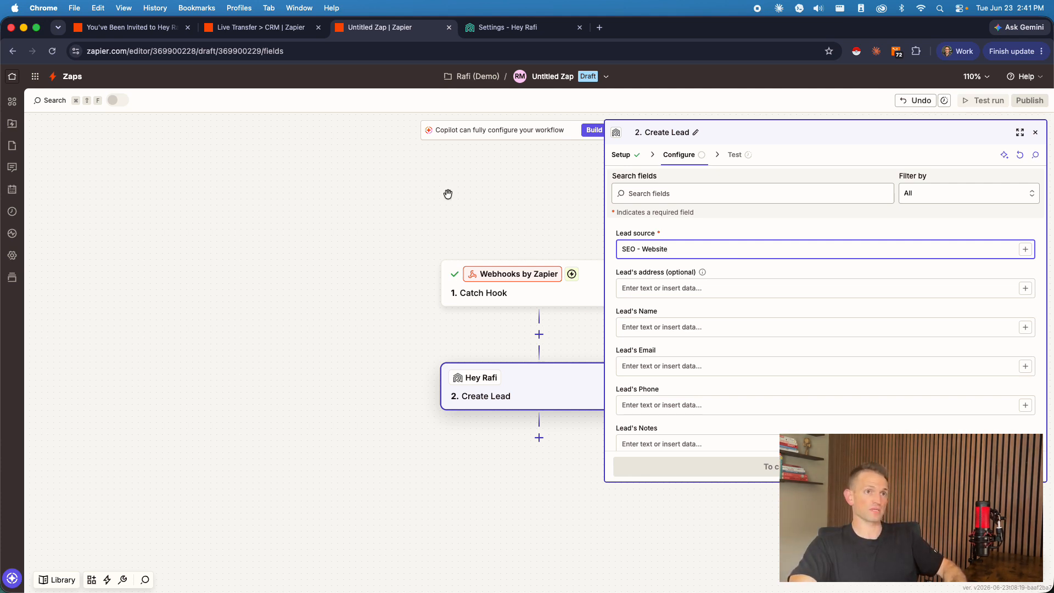
Step: Review the Create Lead fields for address, name, email, phone and notes, plus the SMS, prospecting and team notification options
{"action": "left_click", "coordinate": [707, 287]}
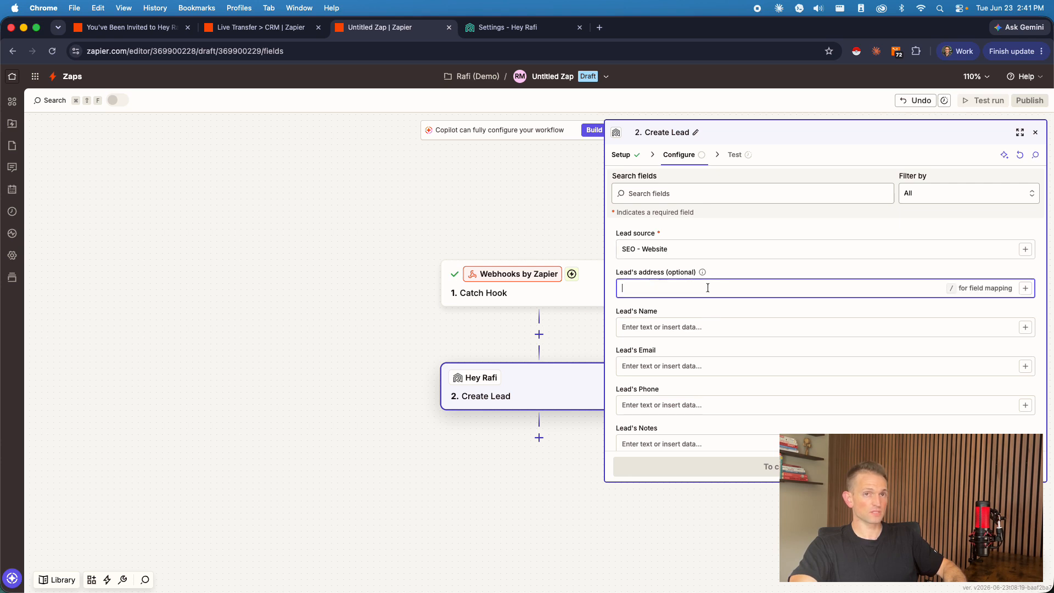
{"action": "scroll", "coordinate": [769, 265], "scroll_direction": "down", "scroll_amount": 2}
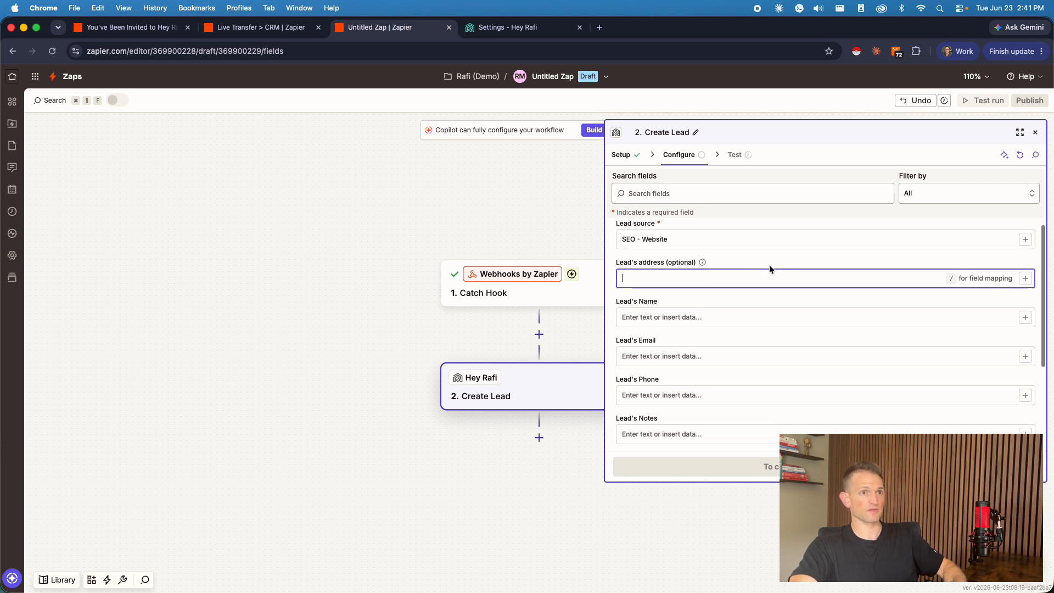
{"action": "left_click", "coordinate": [686, 285]}
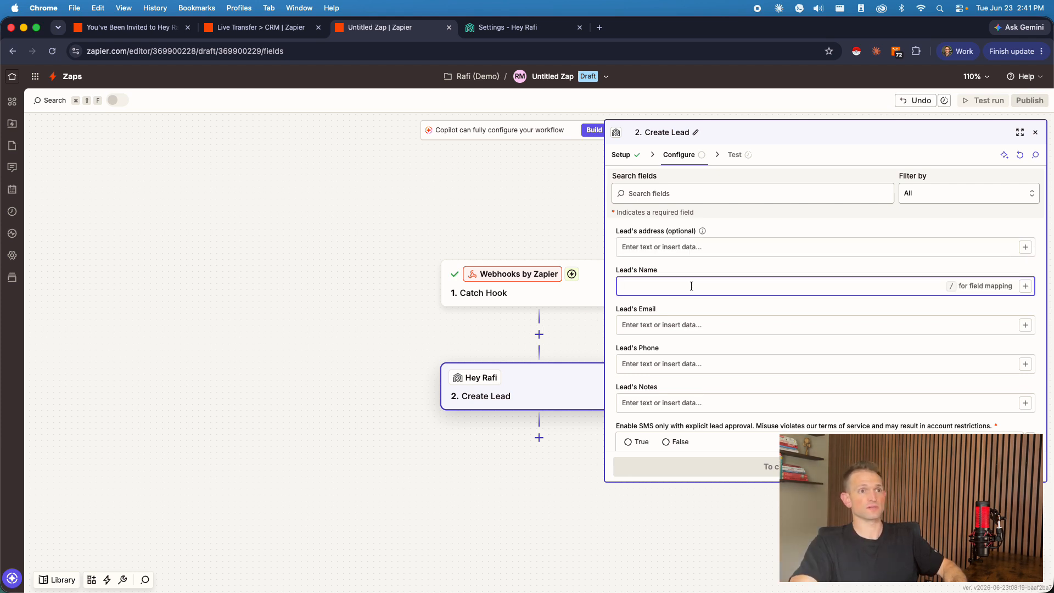
{"action": "scroll", "coordinate": [680, 288], "scroll_direction": "down", "scroll_amount": 1}
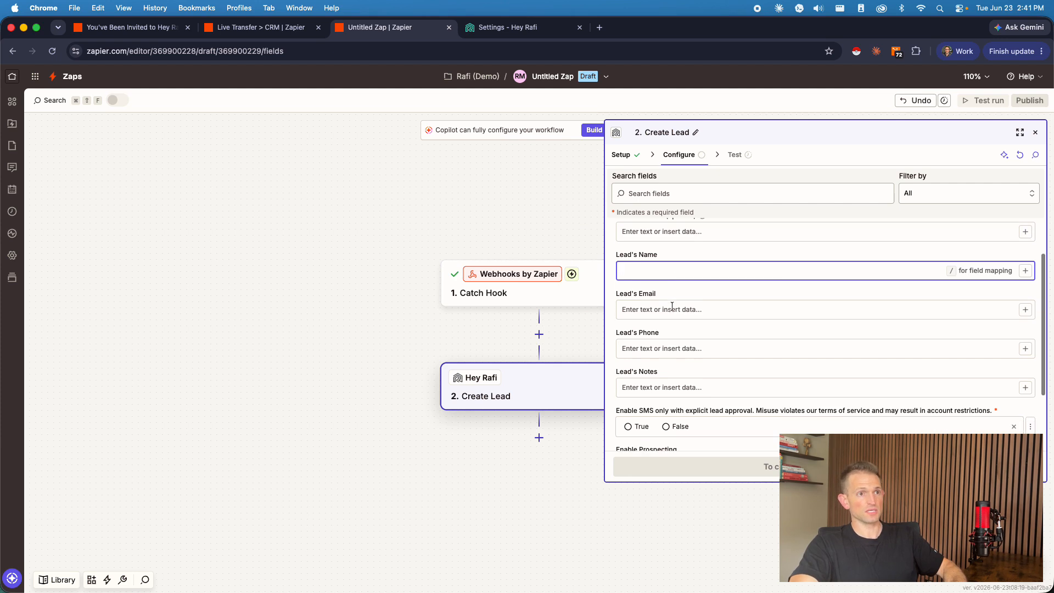
{"action": "left_click", "coordinate": [692, 345]}
{"action": "scroll", "coordinate": [692, 329], "scroll_direction": "down", "scroll_amount": 3}
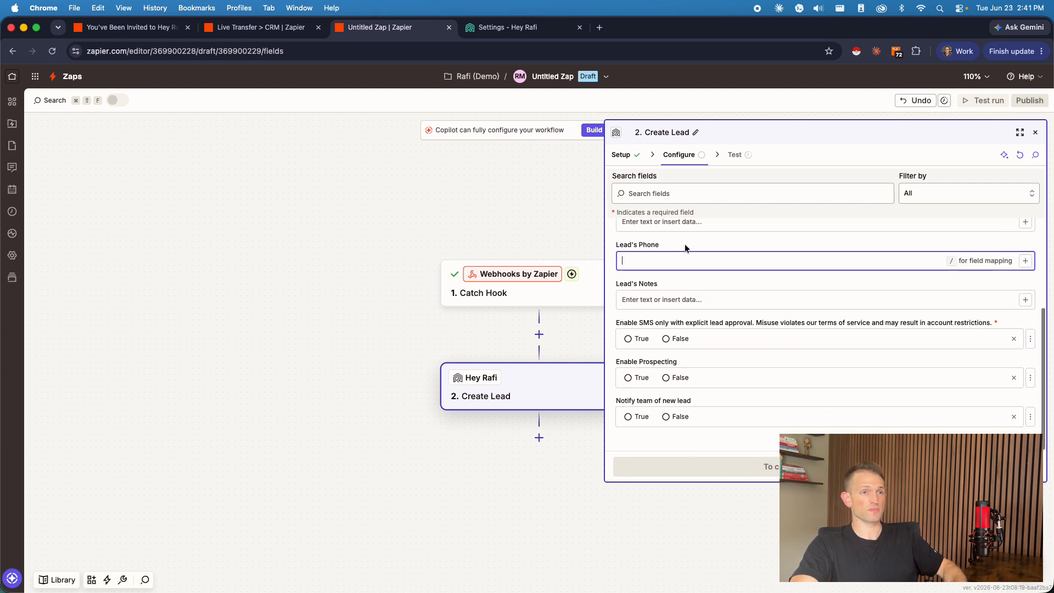
{"action": "left_click", "coordinate": [768, 300]}
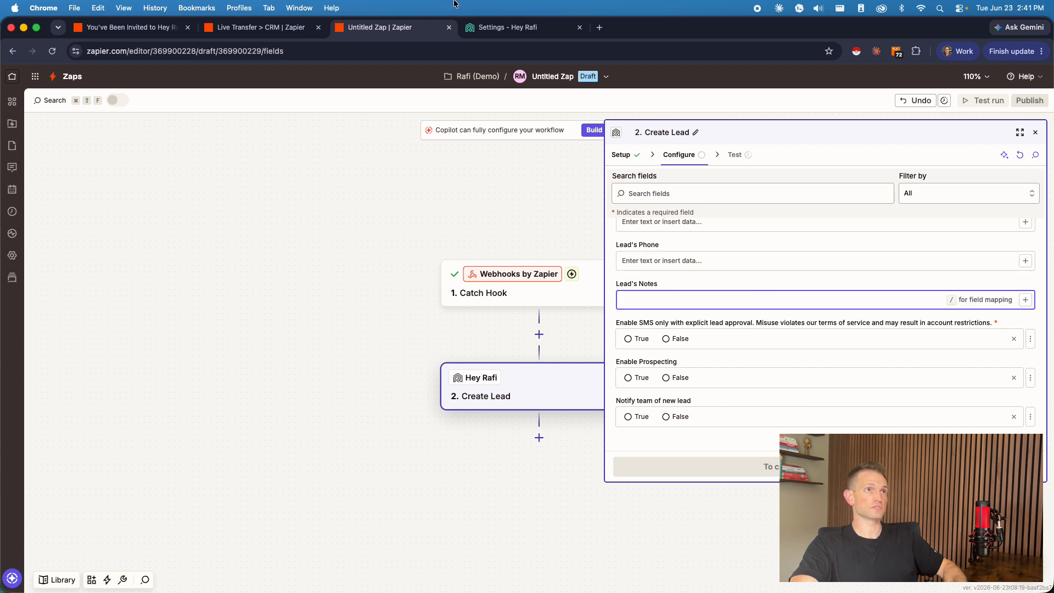
Step: Show all leads in Hey Rafi and examine the activity history and source of the Recently Sold lead marked Offer Sent
{"action": "left_click", "coordinate": [532, 27]}
{"action": "left_click", "coordinate": [42, 108]}
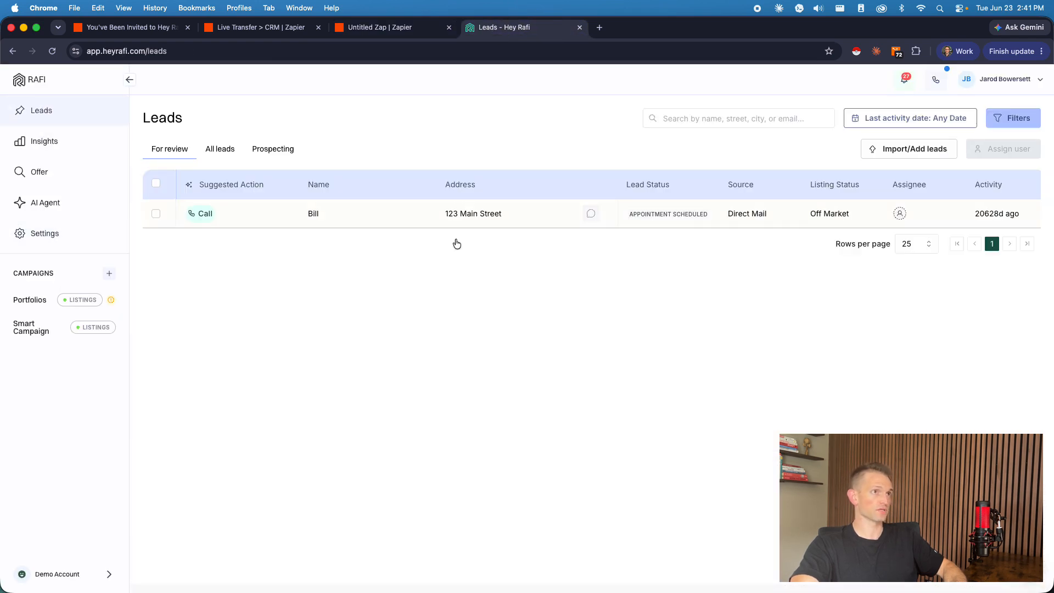
{"action": "left_click", "coordinate": [225, 149]}
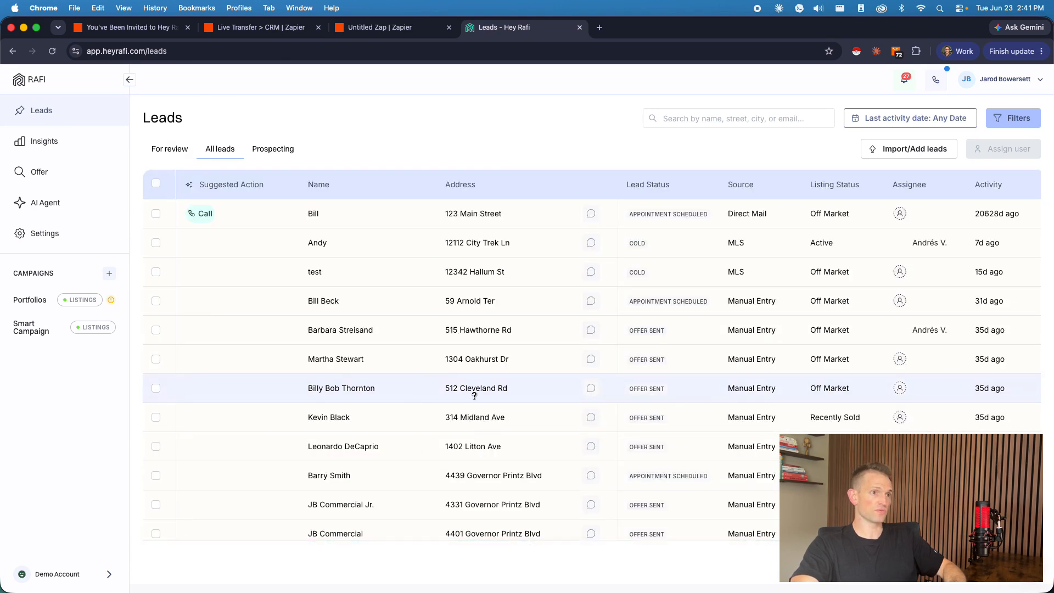
{"action": "left_click", "coordinate": [492, 428]}
{"action": "left_click", "coordinate": [705, 128]}
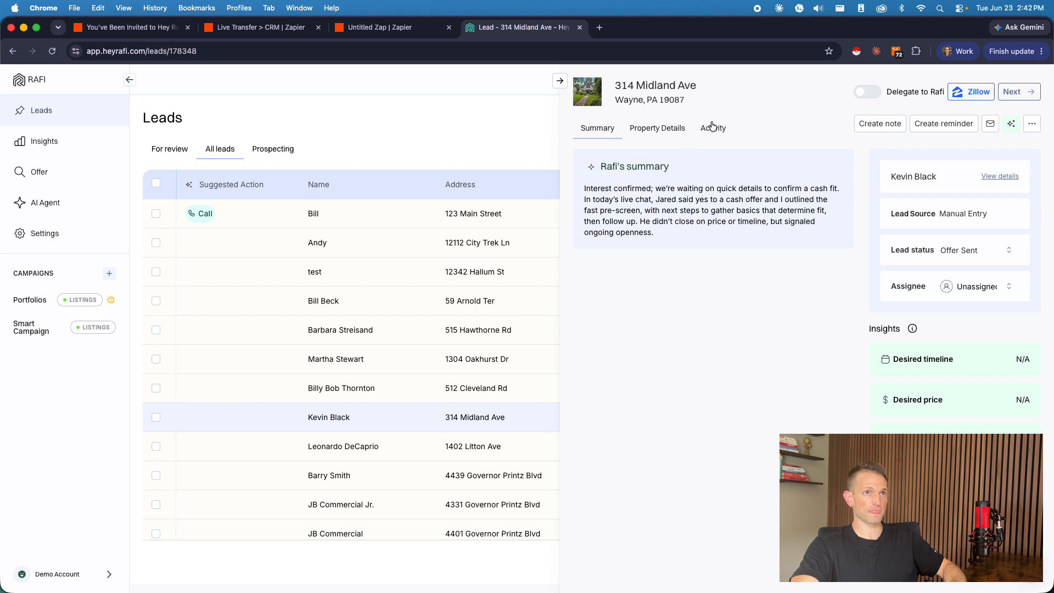
{"action": "scroll", "coordinate": [745, 357], "scroll_direction": "down", "scroll_amount": 3}
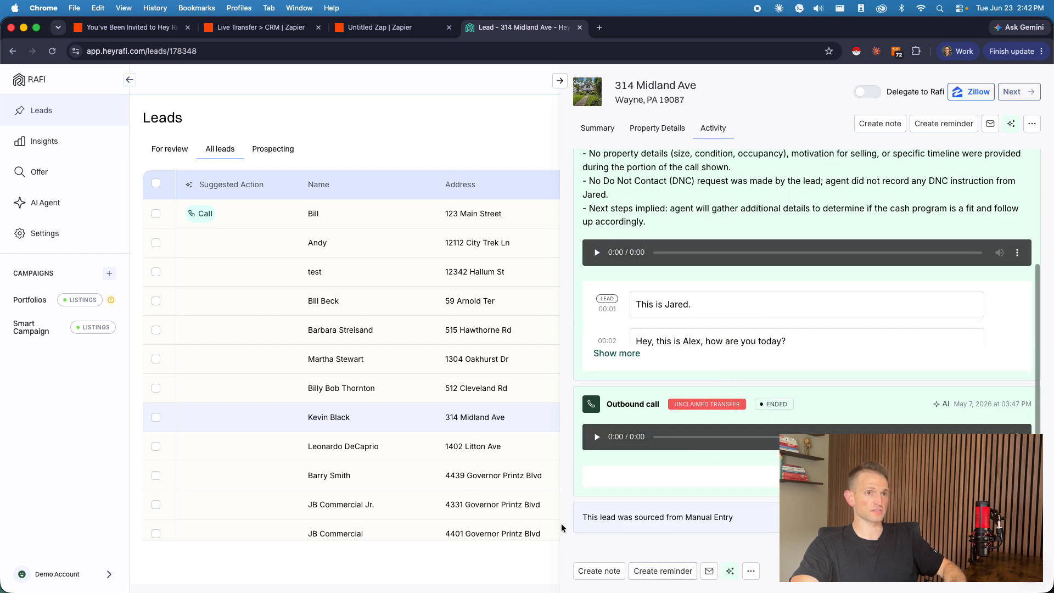
{"action": "left_click", "coordinate": [558, 81]}
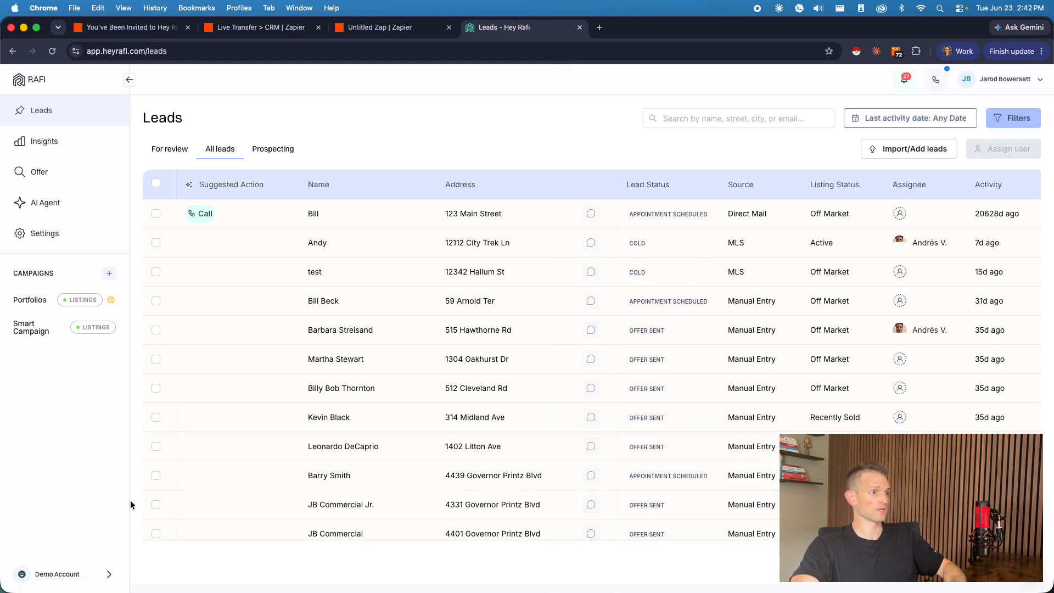
Step: Switch Hey Rafi to the Rise Buys Fast organization and show all of its leads
{"action": "left_click", "coordinate": [77, 574]}
{"action": "left_click", "coordinate": [46, 403]}
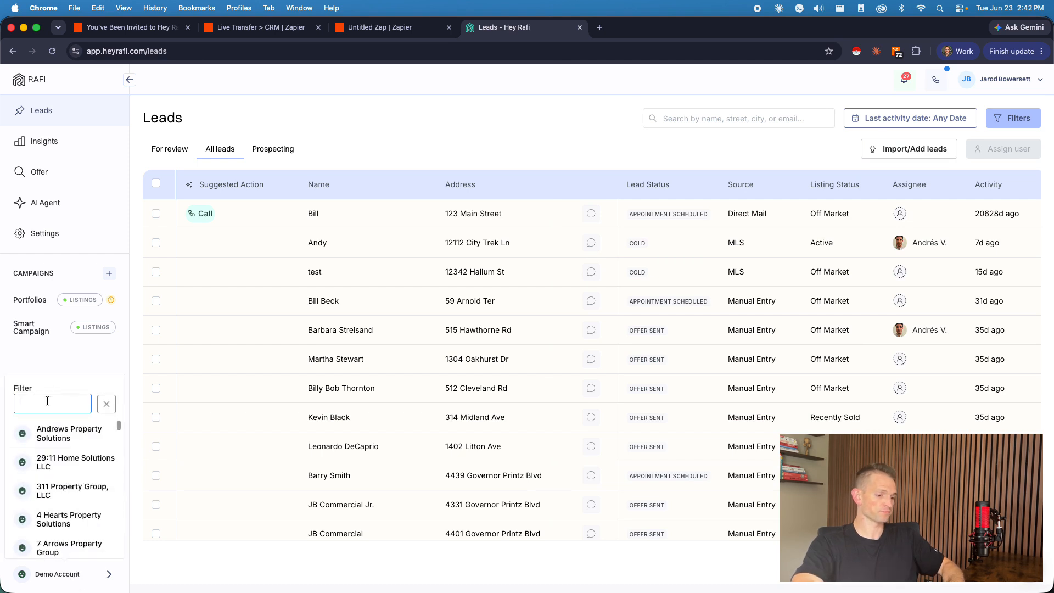
{"action": "type", "text": "rise"}
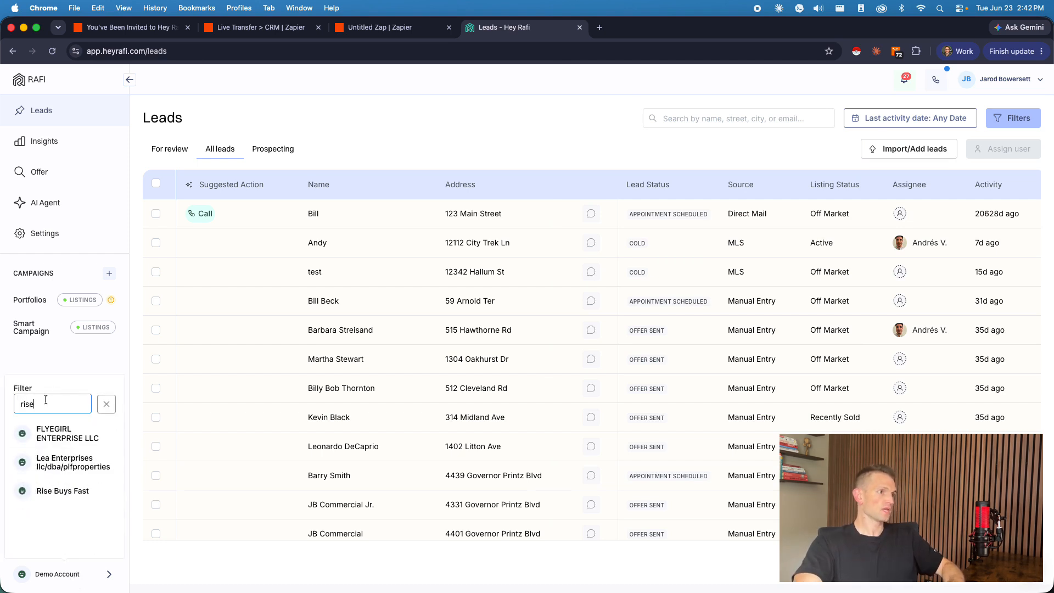
{"action": "left_click", "coordinate": [77, 488]}
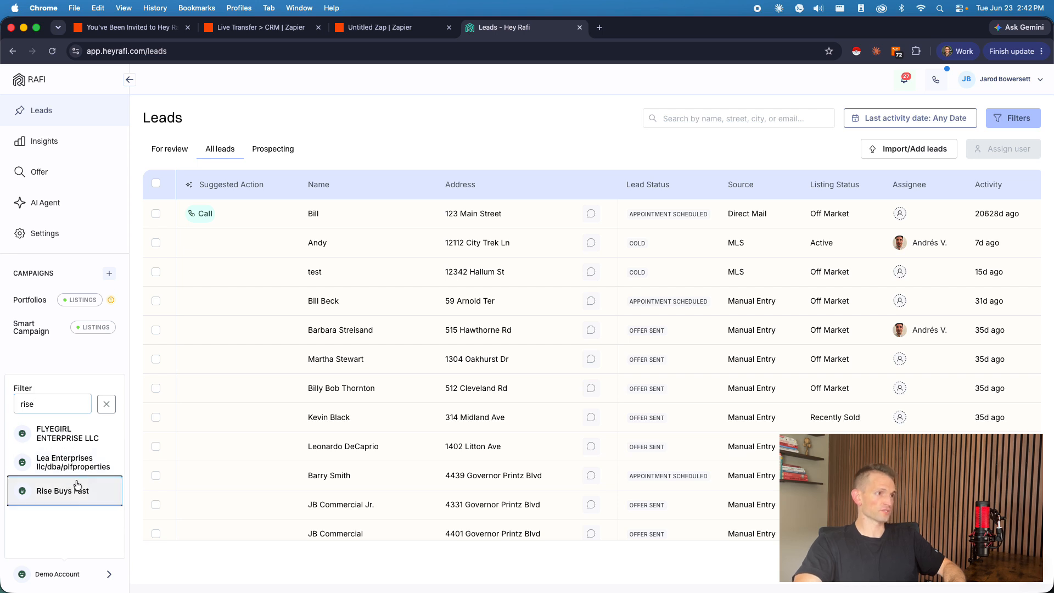
{"action": "left_click", "coordinate": [232, 152]}
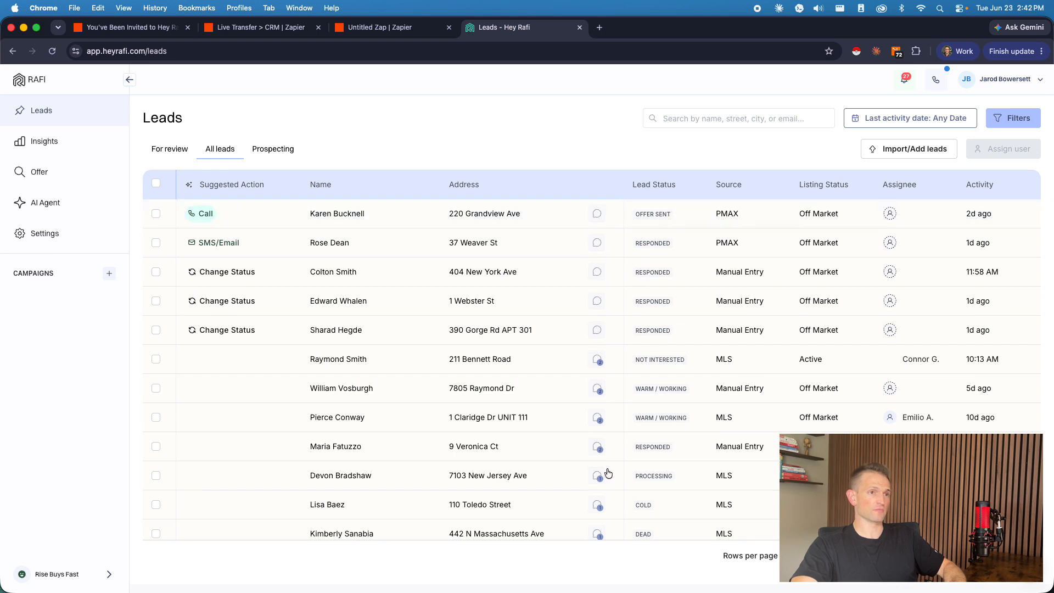
Step: Look at the activity history of the MLS lead marked Warm / Working and close the lead
{"action": "left_click", "coordinate": [559, 429]}
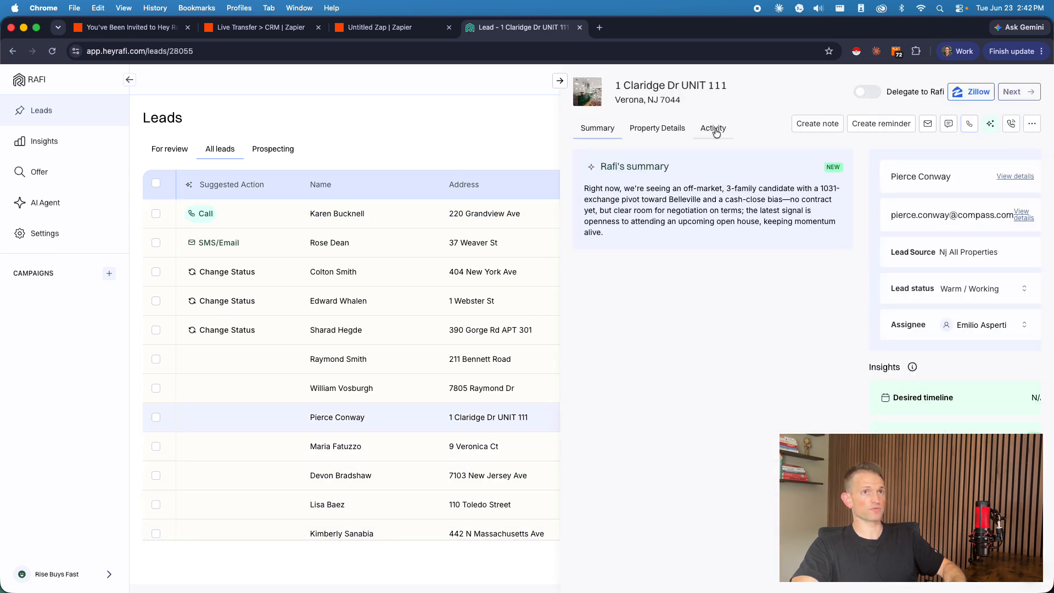
{"action": "left_click", "coordinate": [714, 129]}
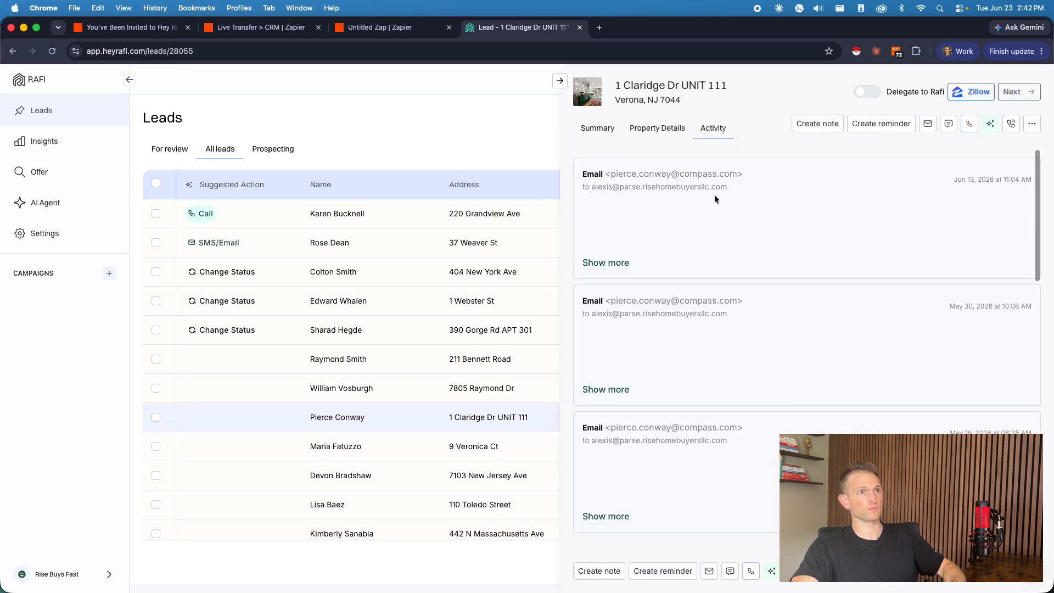
{"action": "left_click", "coordinate": [559, 80]}
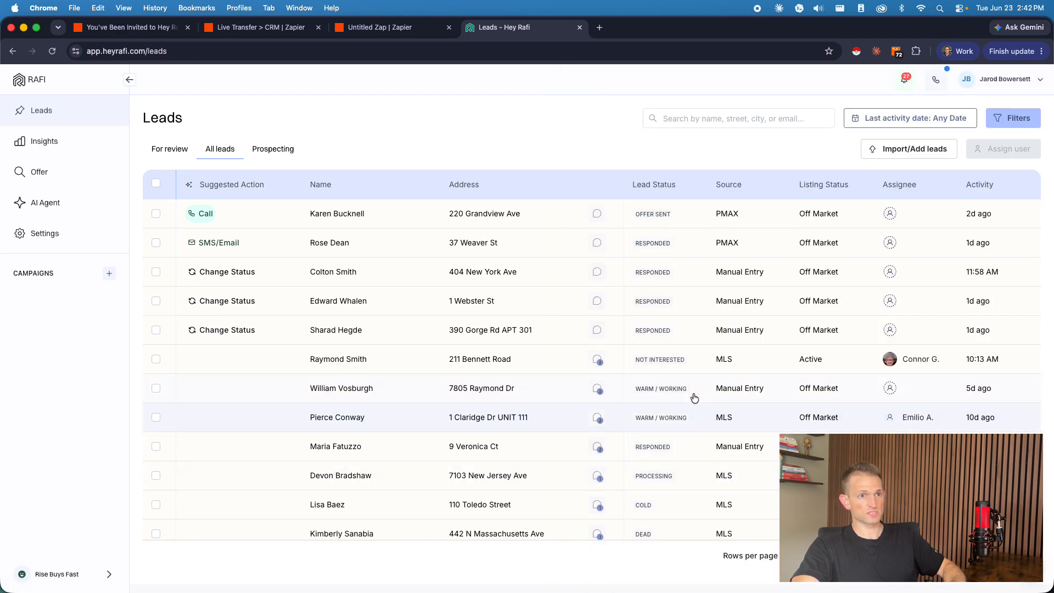
{"action": "left_click", "coordinate": [693, 450]}
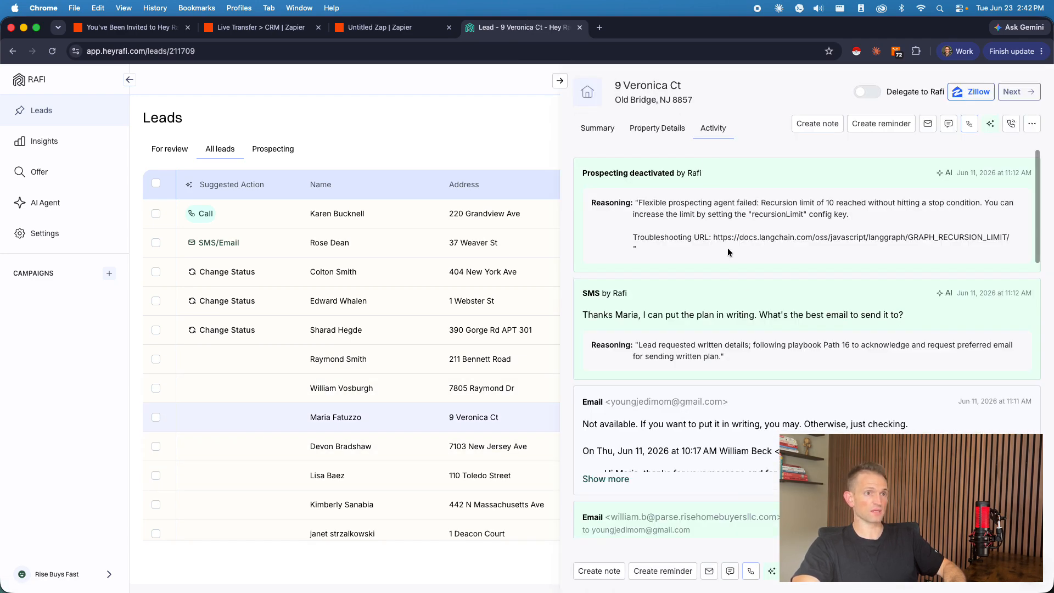
{"action": "scroll", "coordinate": [757, 296], "scroll_direction": "down", "scroll_amount": 15}
{"action": "scroll", "coordinate": [786, 341], "scroll_direction": "down", "scroll_amount": 3}
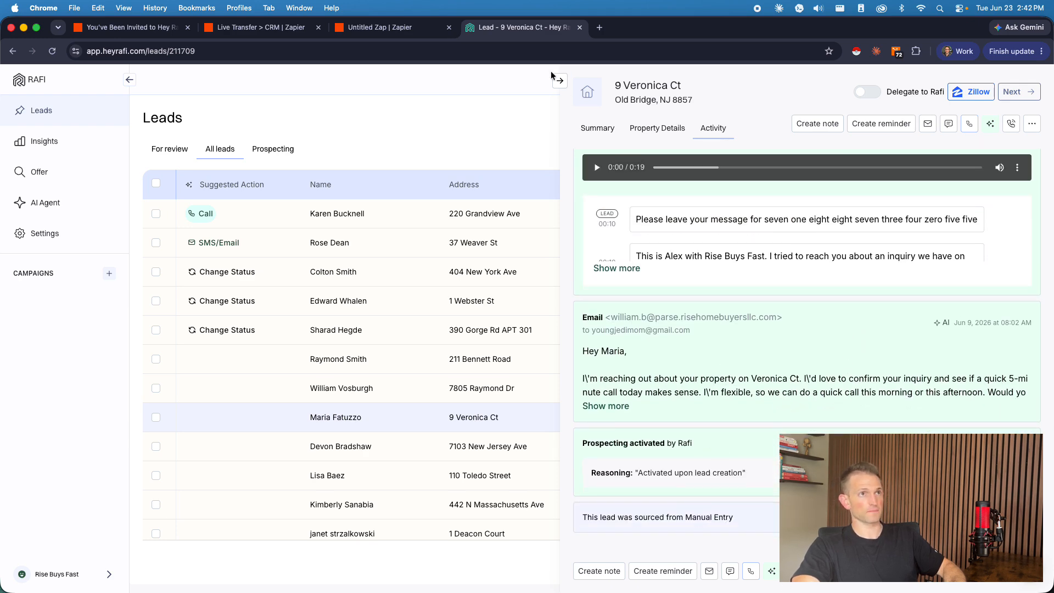
{"action": "left_click", "coordinate": [559, 82]}
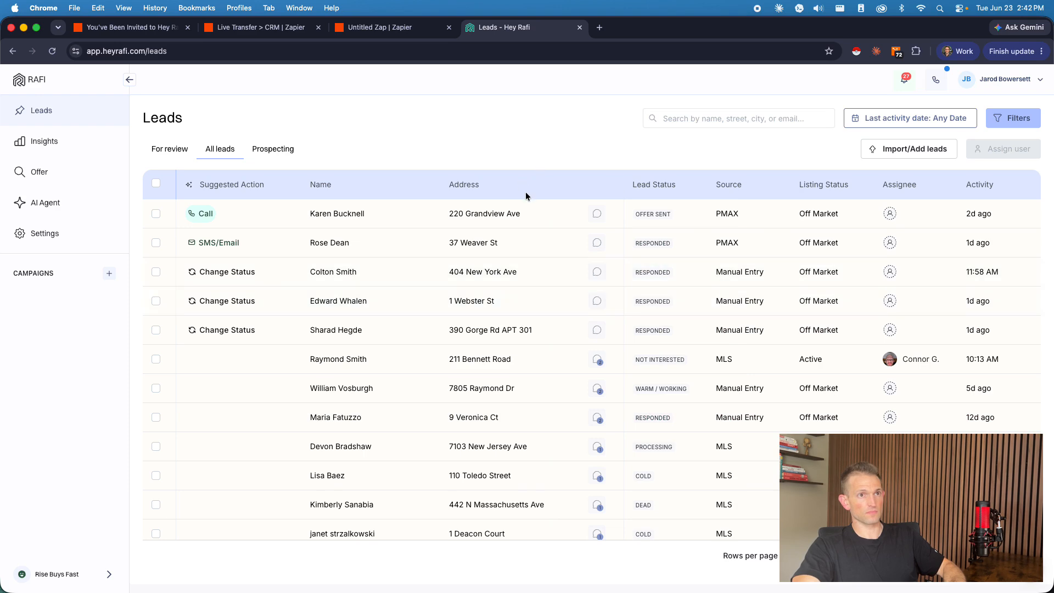
Step: Examine the activity history of the PMAX lead marked Offer Sent down to its source, and close it
{"action": "left_click", "coordinate": [691, 223]}
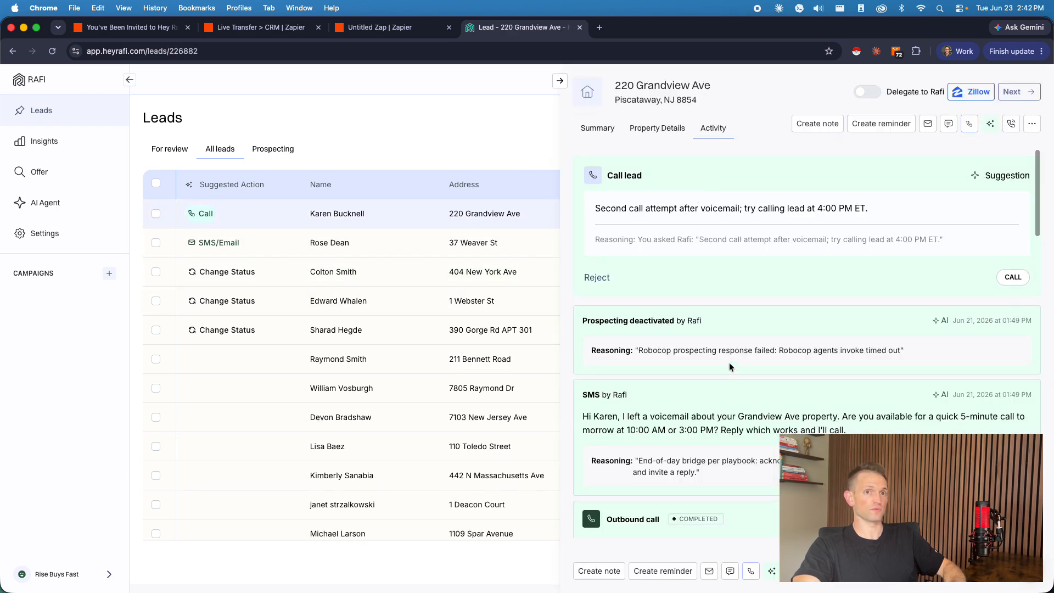
{"action": "scroll", "coordinate": [757, 340], "scroll_direction": "down", "scroll_amount": 5}
{"action": "scroll", "coordinate": [780, 321], "scroll_direction": "down", "scroll_amount": 2}
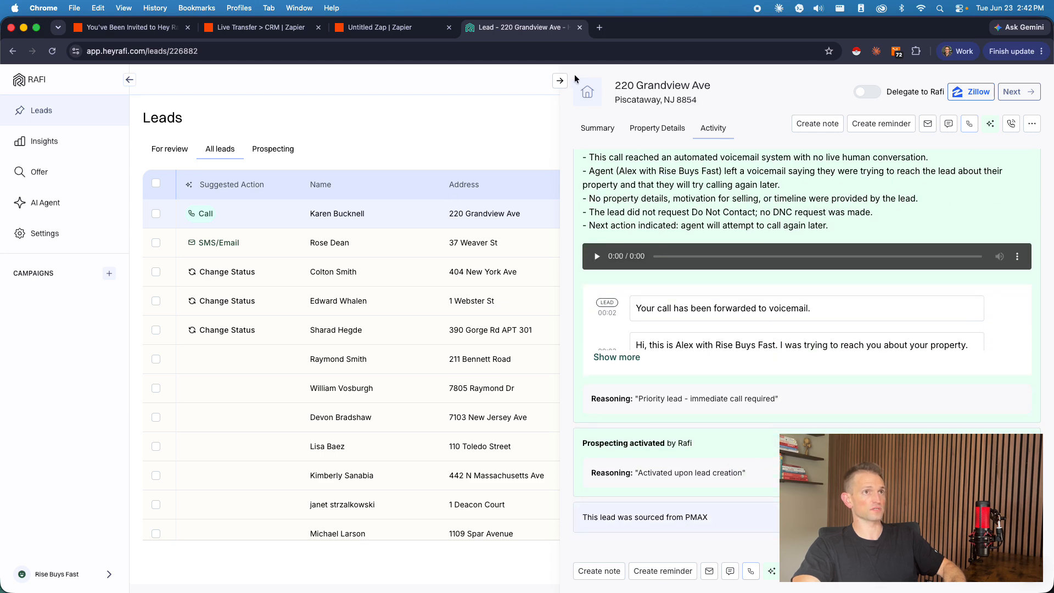
{"action": "left_click", "coordinate": [560, 81]}
Step: Show the prospecting leads, open one with a suggested call, and examine its activity history back to the earliest outreach
{"action": "left_click", "coordinate": [290, 149]}
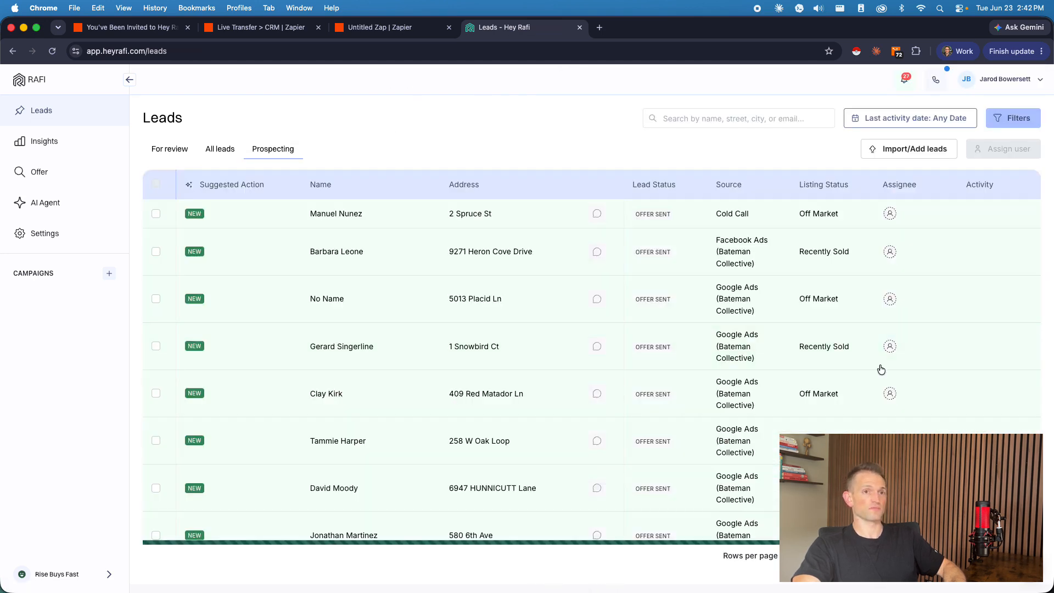
{"action": "left_click", "coordinate": [755, 390]}
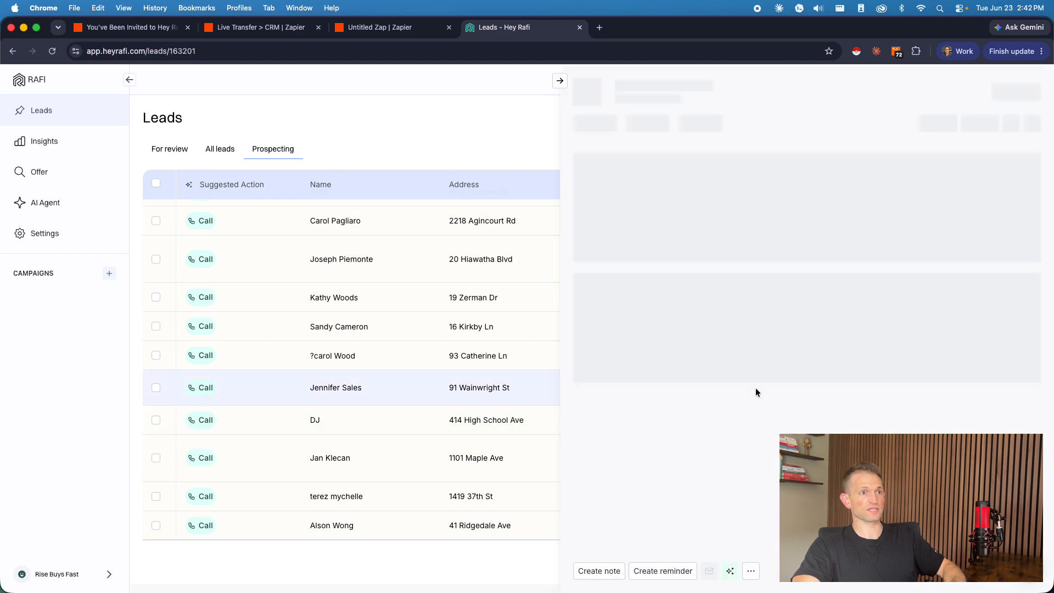
{"action": "scroll", "coordinate": [790, 301], "scroll_direction": "down", "scroll_amount": 10}
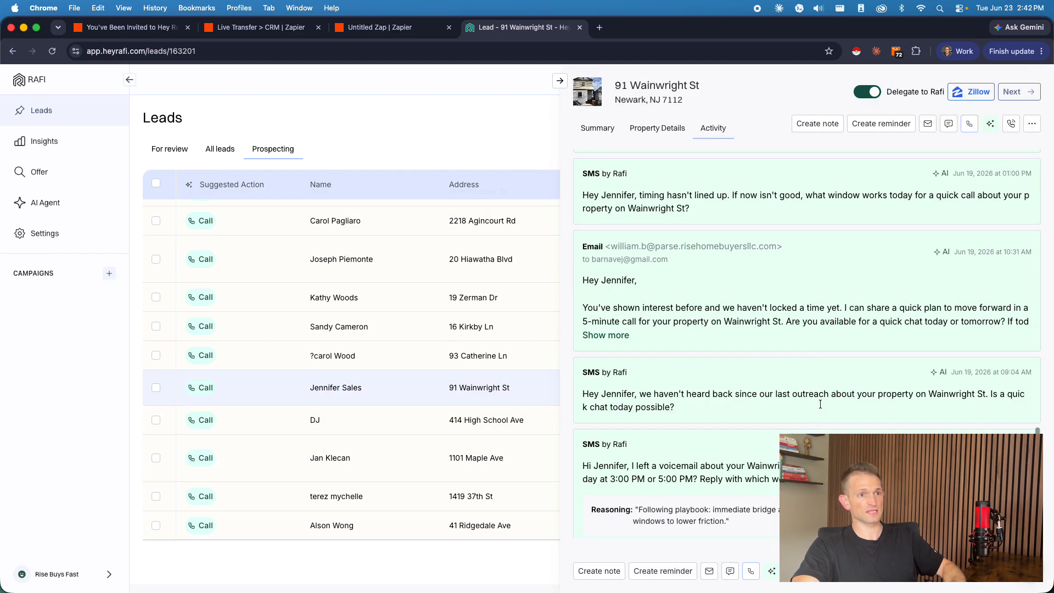
{"action": "scroll", "coordinate": [819, 404], "scroll_direction": "down", "scroll_amount": 15}
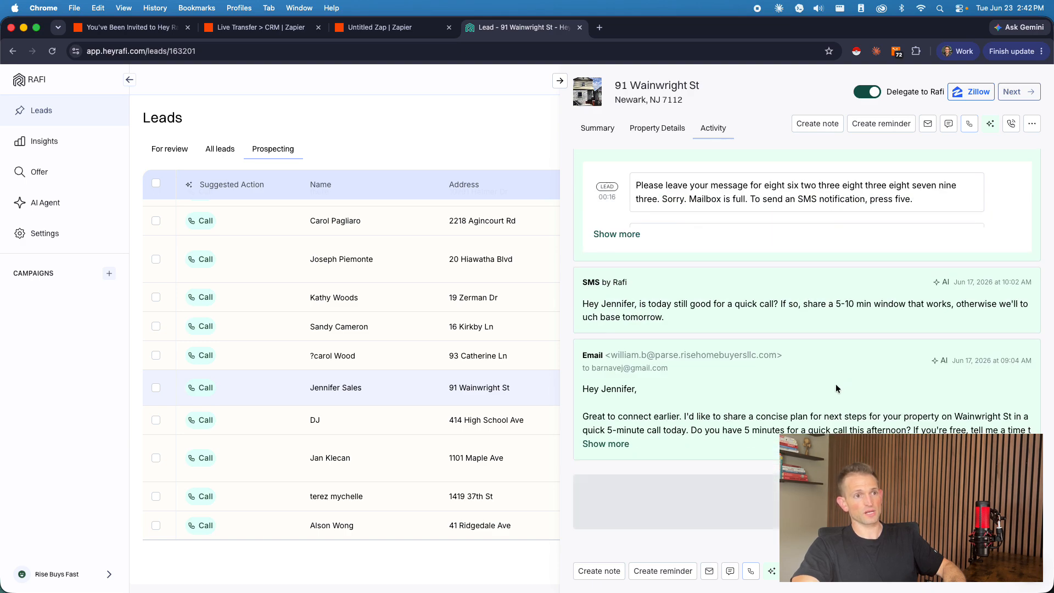
{"action": "scroll", "coordinate": [836, 388], "scroll_direction": "down", "scroll_amount": 15}
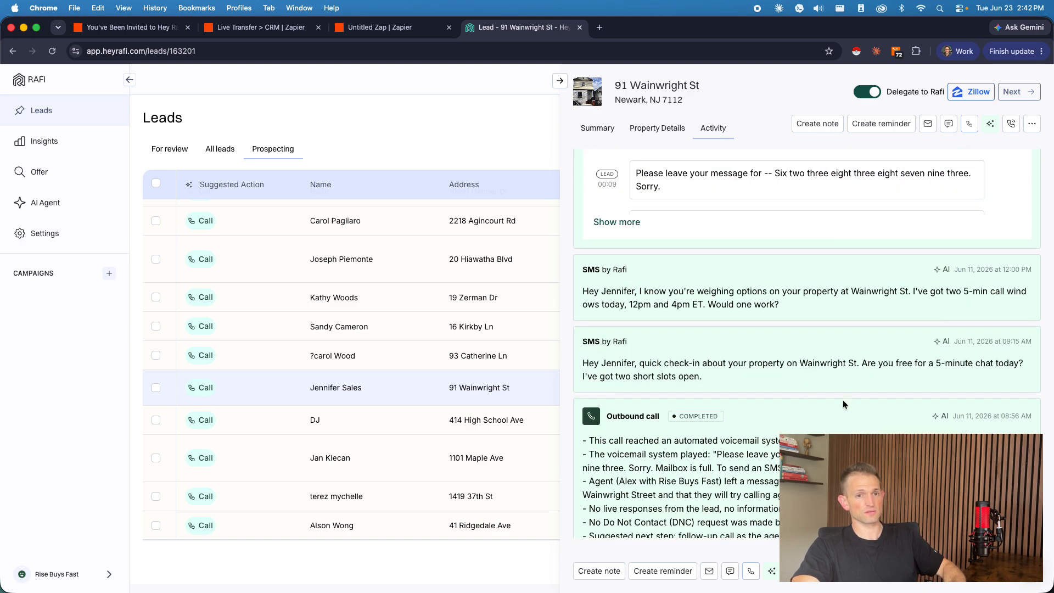
{"action": "scroll", "coordinate": [823, 390], "scroll_direction": "down", "scroll_amount": 15}
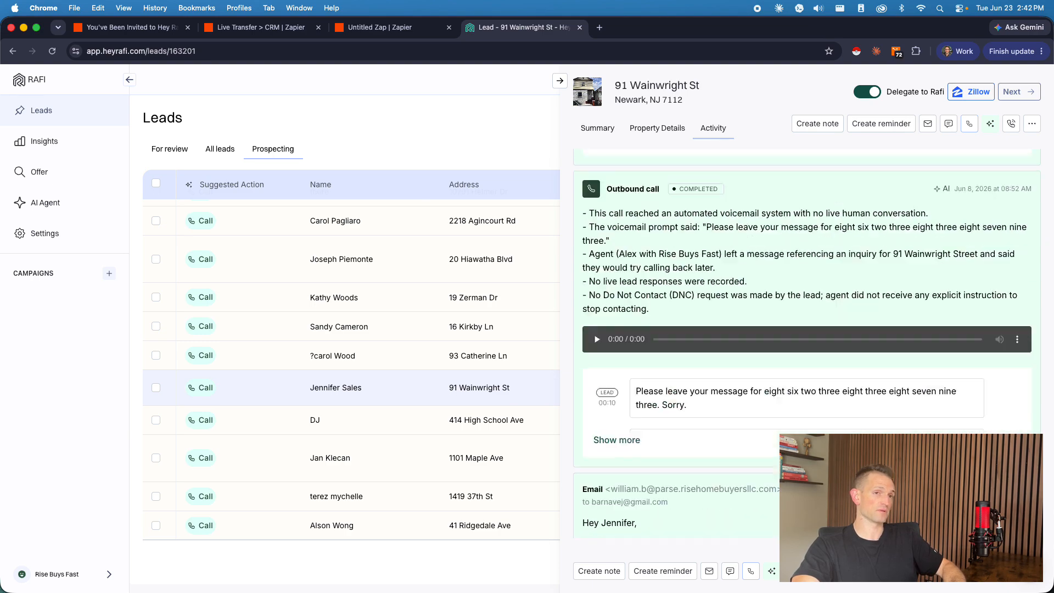
{"action": "scroll", "coordinate": [656, 400], "scroll_direction": "down", "scroll_amount": 15}
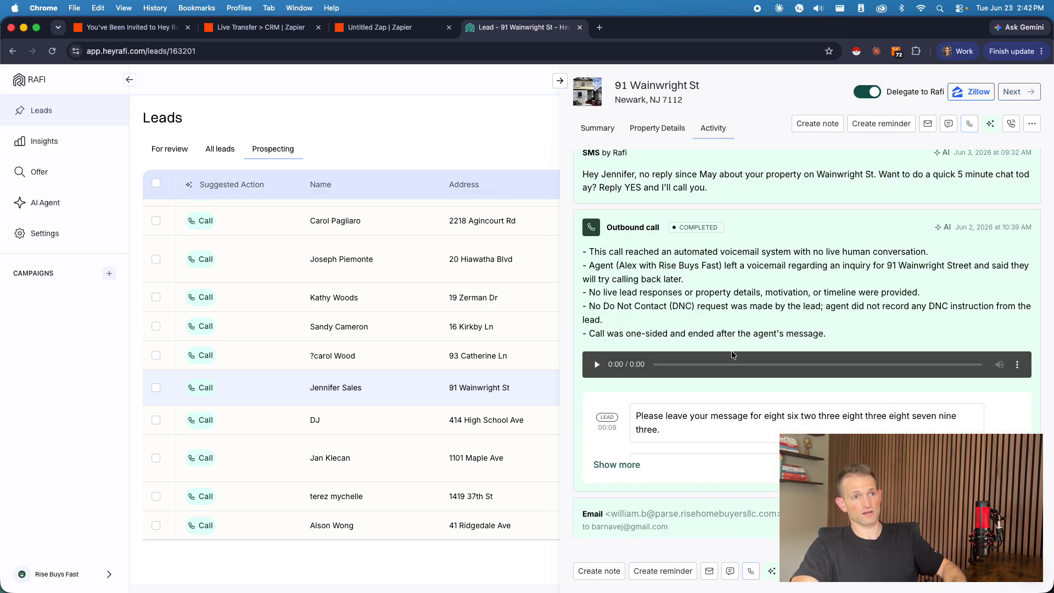
{"action": "scroll", "coordinate": [732, 355], "scroll_direction": "down", "scroll_amount": 10}
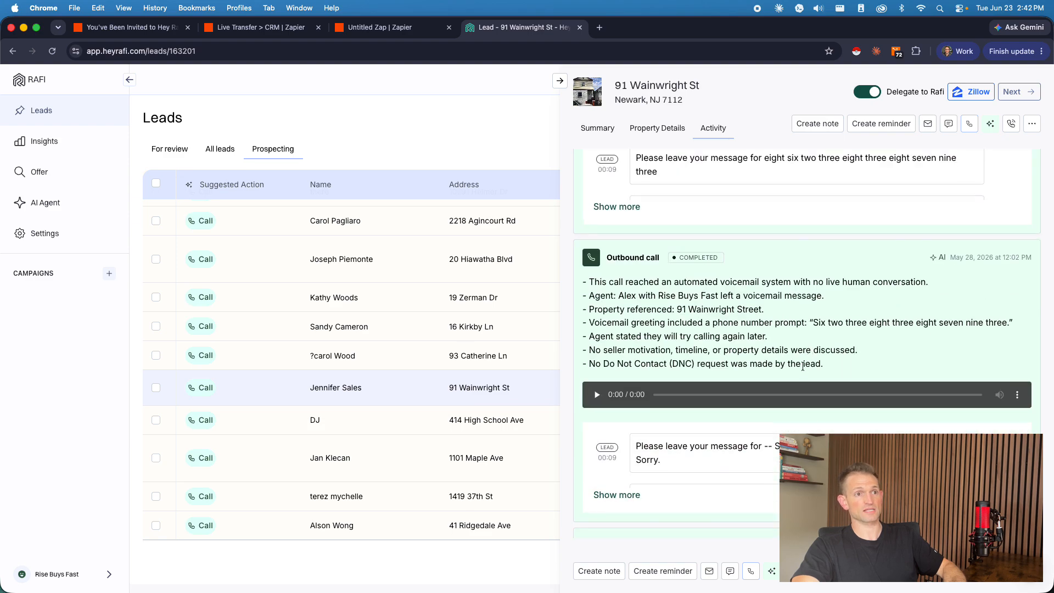
{"action": "scroll", "coordinate": [803, 366], "scroll_direction": "down", "scroll_amount": 10}
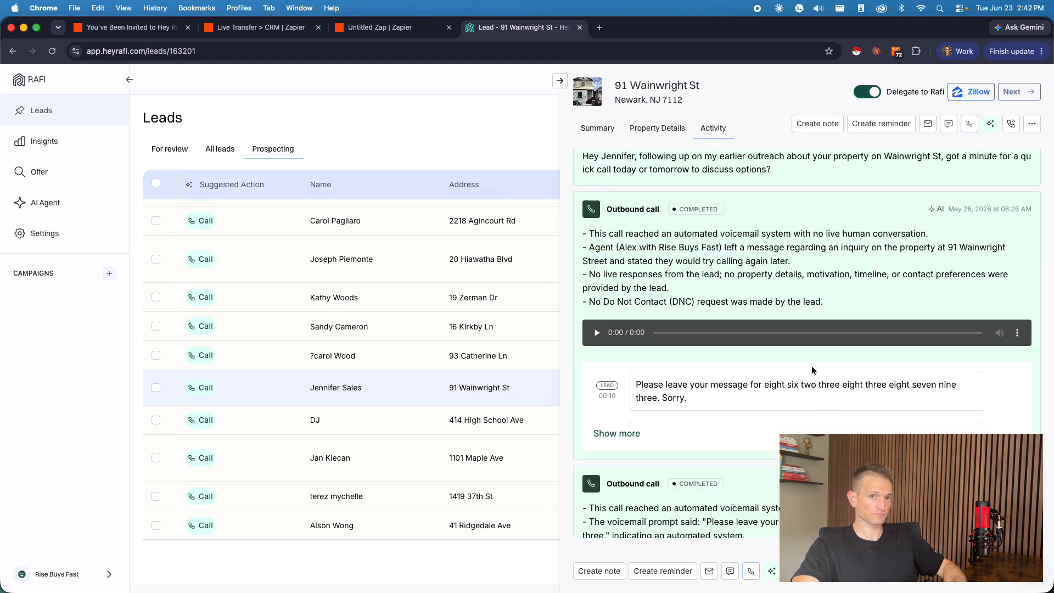
{"action": "scroll", "coordinate": [812, 371], "scroll_direction": "down", "scroll_amount": 10}
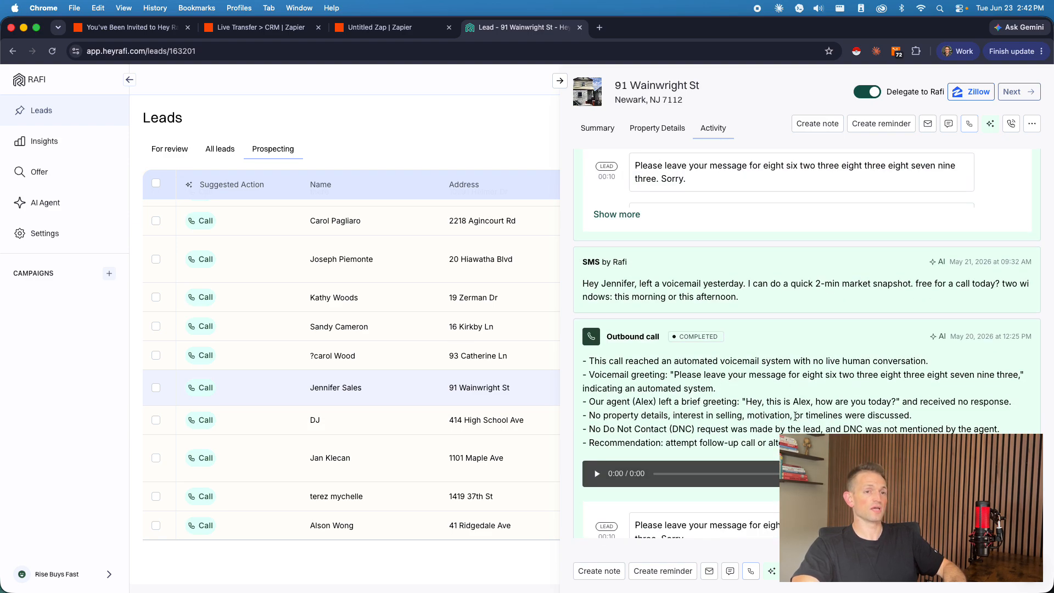
{"action": "scroll", "coordinate": [795, 416], "scroll_direction": "down", "scroll_amount": 10}
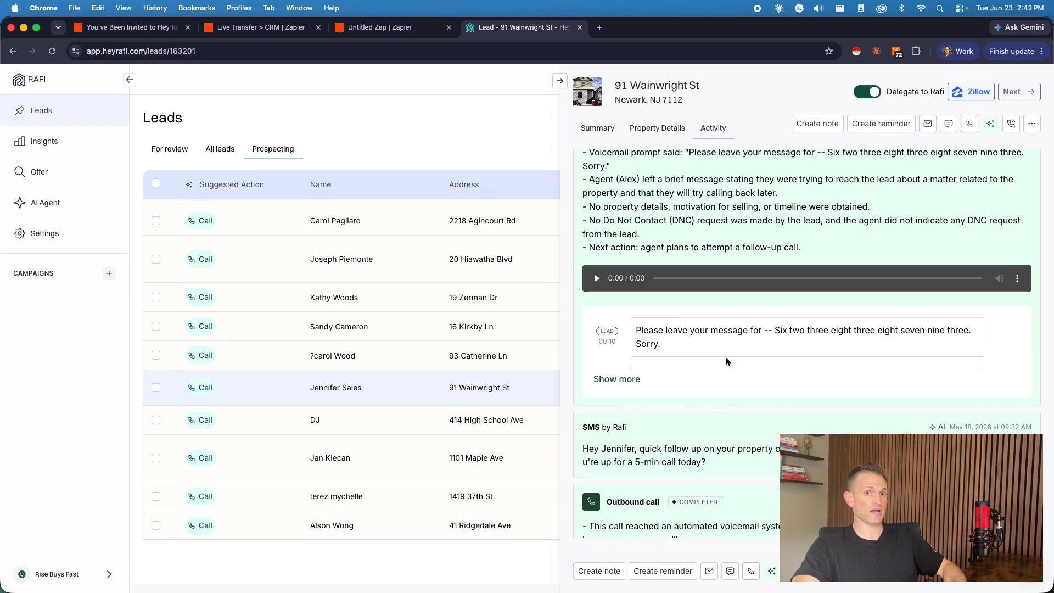
{"action": "scroll", "coordinate": [725, 361], "scroll_direction": "down", "scroll_amount": 10}
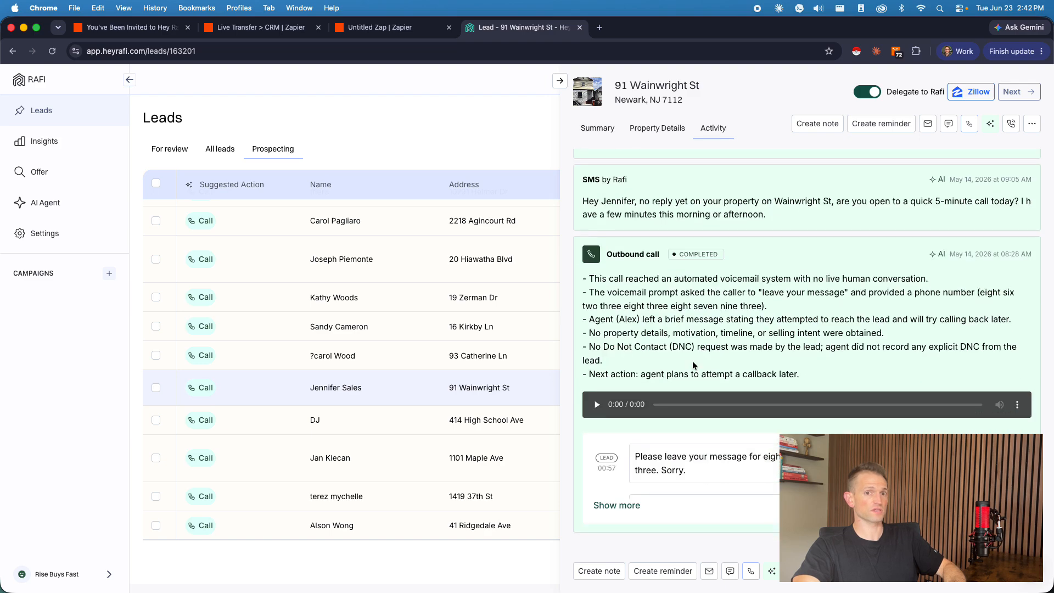
{"action": "scroll", "coordinate": [692, 365], "scroll_direction": "down", "scroll_amount": 3}
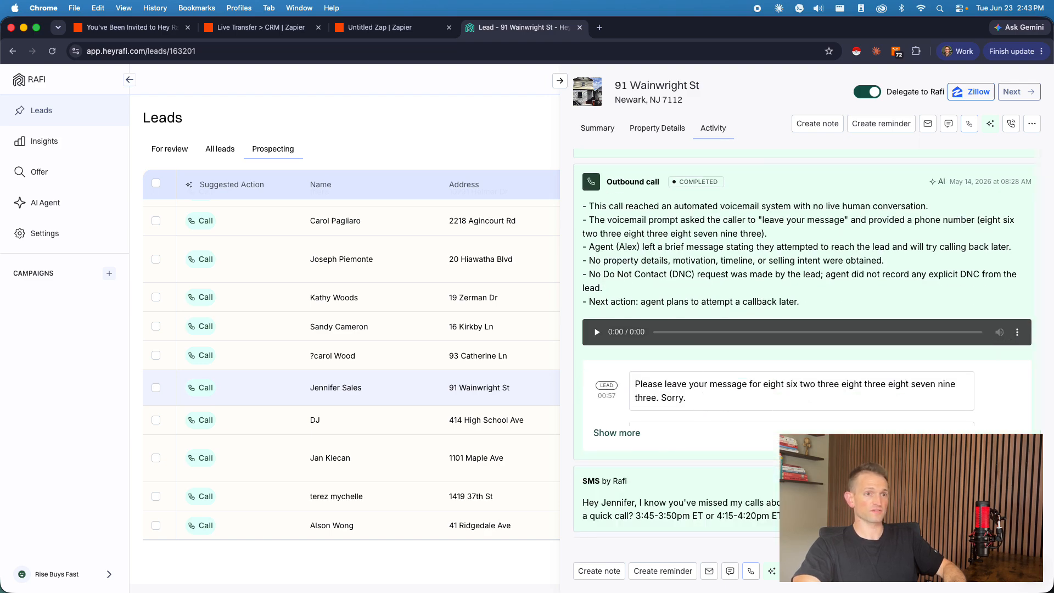
{"action": "scroll", "coordinate": [790, 409], "scroll_direction": "down", "scroll_amount": 10}
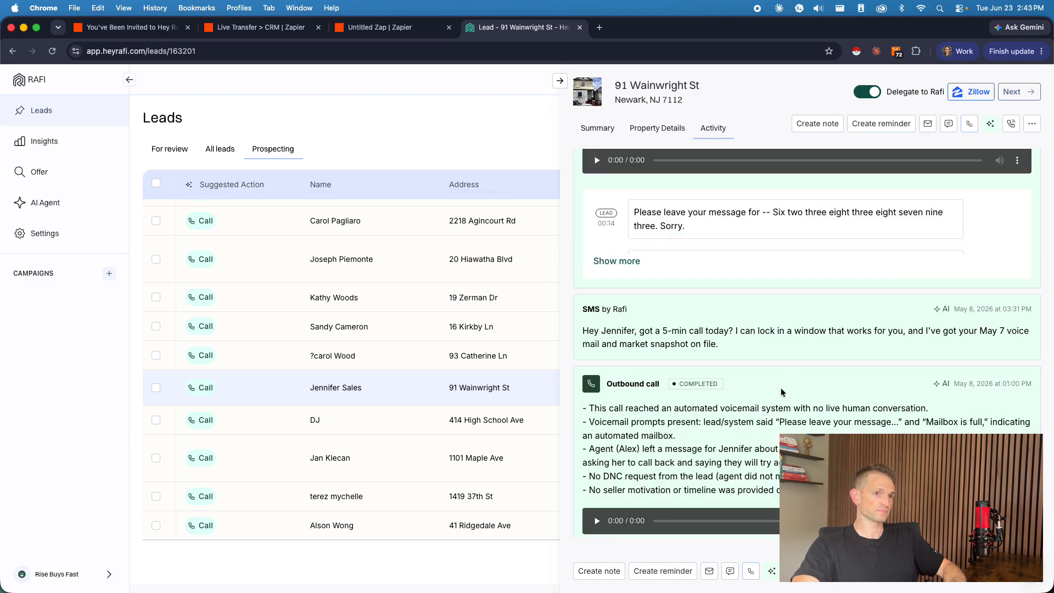
{"action": "scroll", "coordinate": [783, 391], "scroll_direction": "down", "scroll_amount": 6}
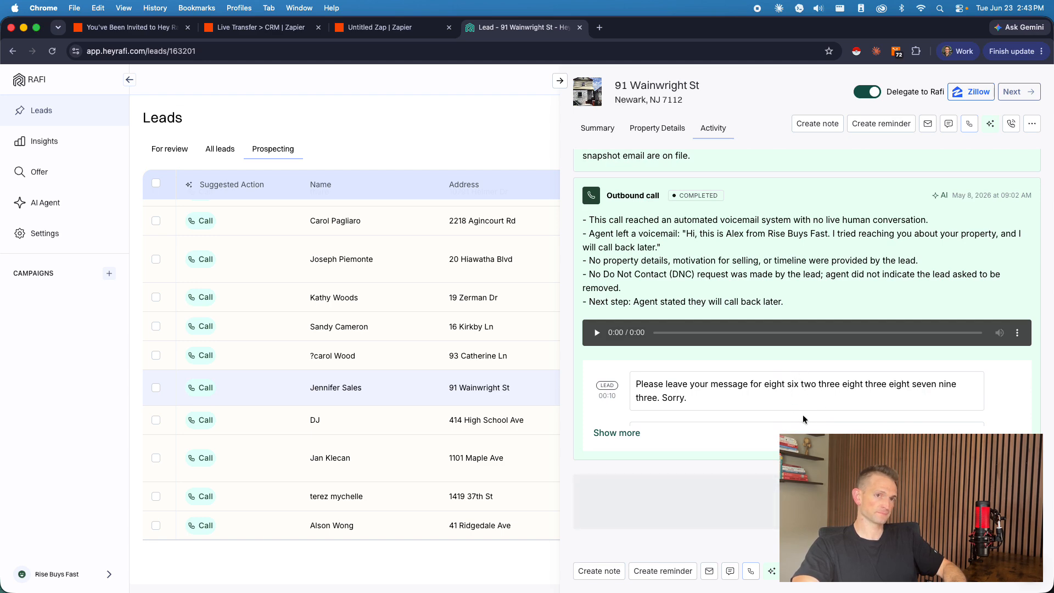
{"action": "scroll", "coordinate": [768, 340], "scroll_direction": "down", "scroll_amount": 8}
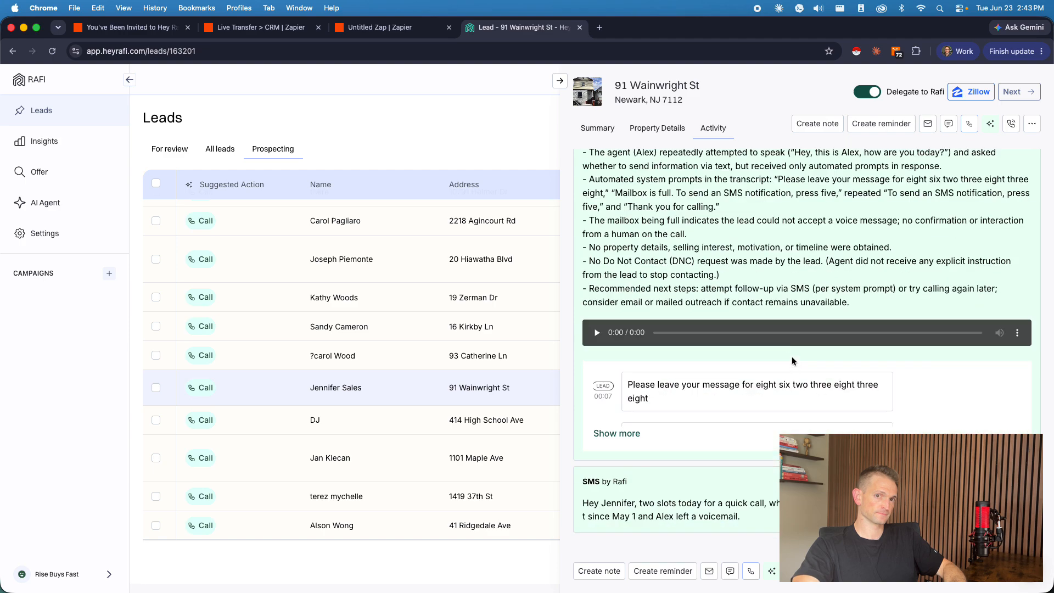
{"action": "scroll", "coordinate": [827, 365], "scroll_direction": "down", "scroll_amount": 15}
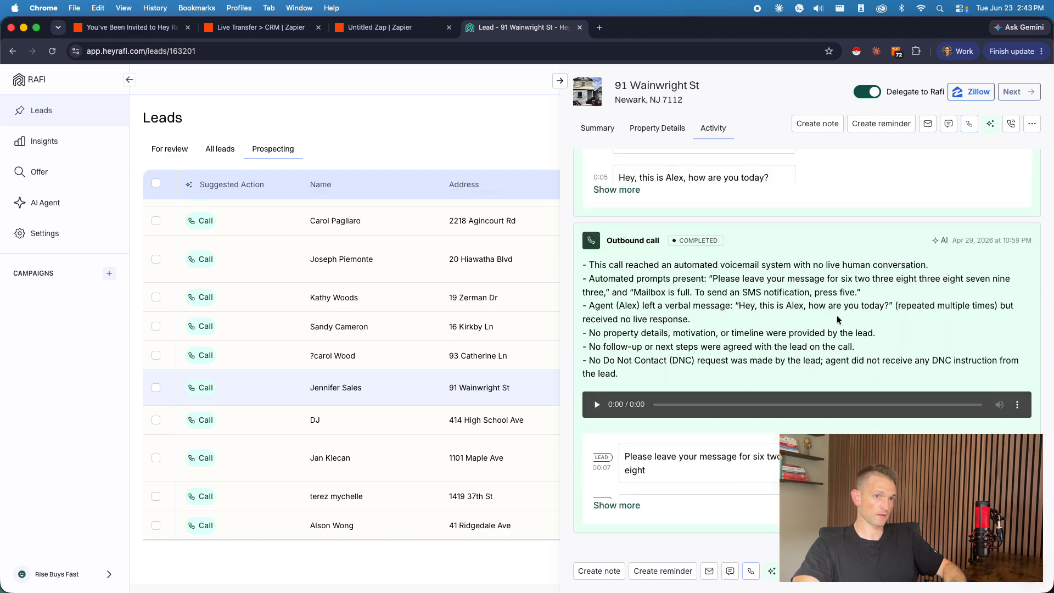
{"action": "scroll", "coordinate": [795, 348], "scroll_direction": "down", "scroll_amount": 15}
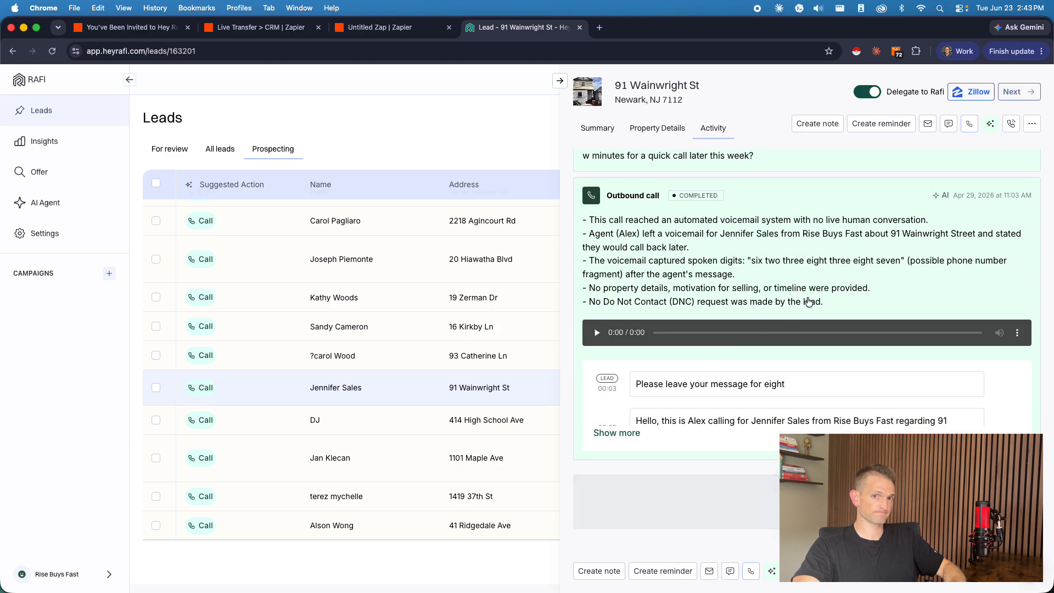
{"action": "scroll", "coordinate": [802, 372], "scroll_direction": "down", "scroll_amount": 10}
{"action": "scroll", "coordinate": [810, 377], "scroll_direction": "down", "scroll_amount": 15}
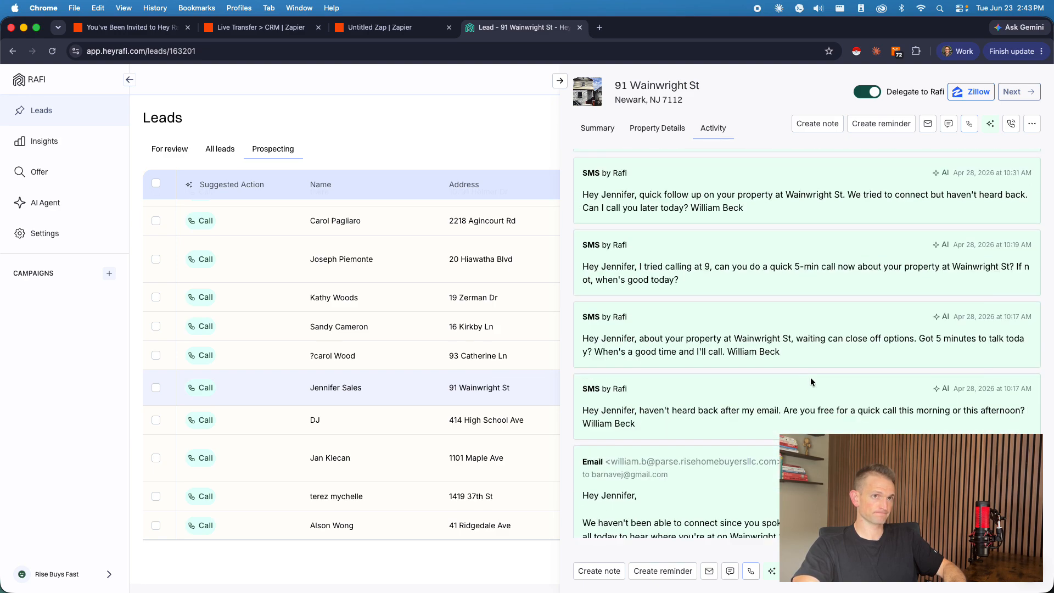
{"action": "scroll", "coordinate": [775, 393], "scroll_direction": "down", "scroll_amount": 15}
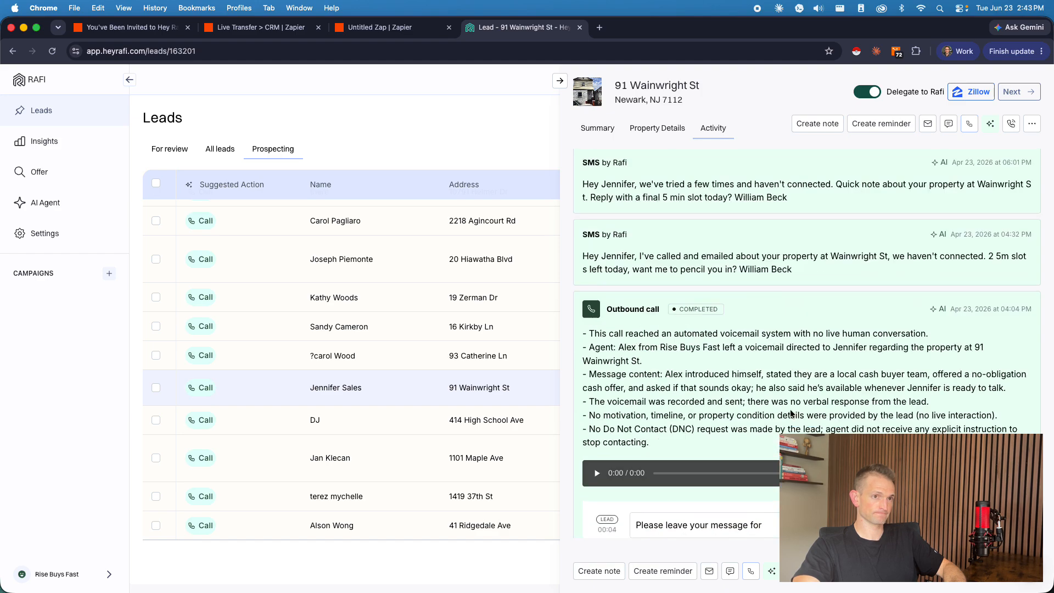
{"action": "scroll", "coordinate": [748, 410], "scroll_direction": "down", "scroll_amount": 15}
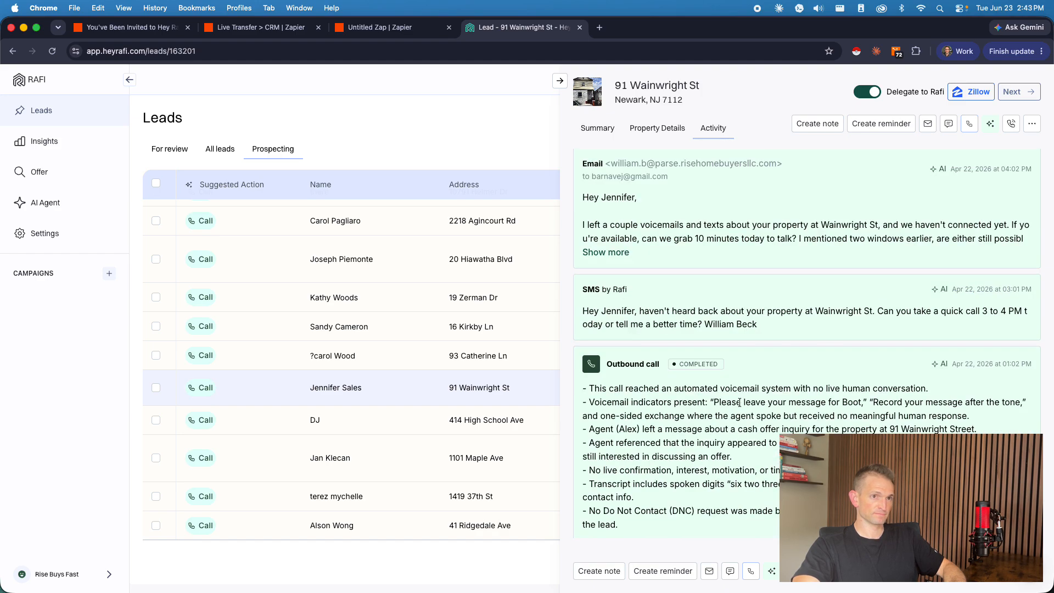
{"action": "scroll", "coordinate": [740, 357], "scroll_direction": "down", "scroll_amount": 2}
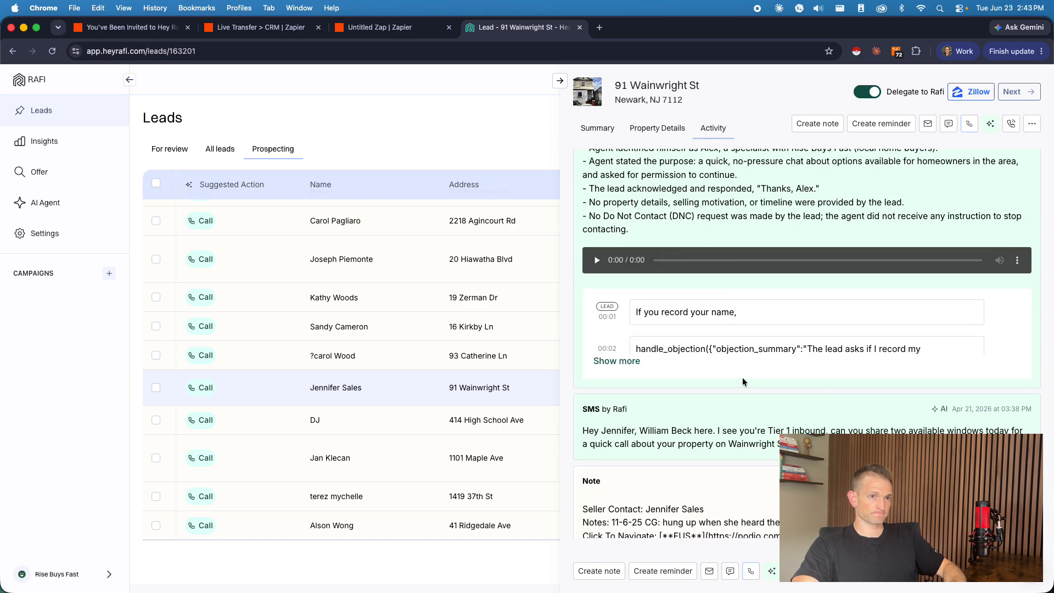
Step: Expand the imported note at the start of the lead's history and highlight its Click To Navigate Podio links
{"action": "scroll", "coordinate": [829, 387], "scroll_direction": "down", "scroll_amount": 4}
{"action": "left_click", "coordinate": [603, 413]}
{"action": "scroll", "coordinate": [718, 503], "scroll_direction": "down", "scroll_amount": 3}
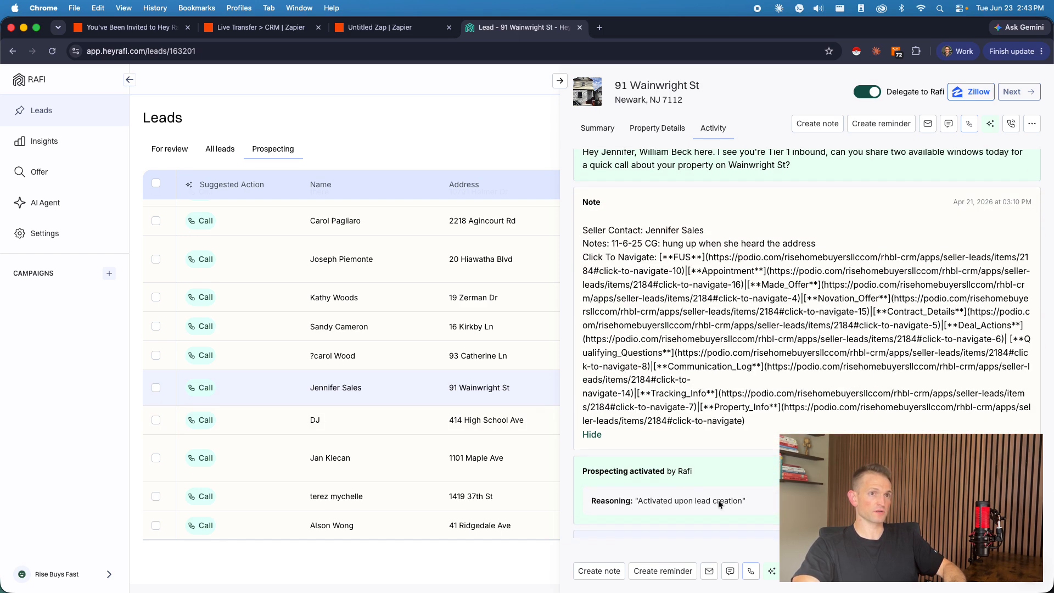
{"action": "left_click_drag", "start_coordinate": [745, 420], "coordinate": [656, 253]}
{"action": "left_click", "coordinate": [671, 311]}
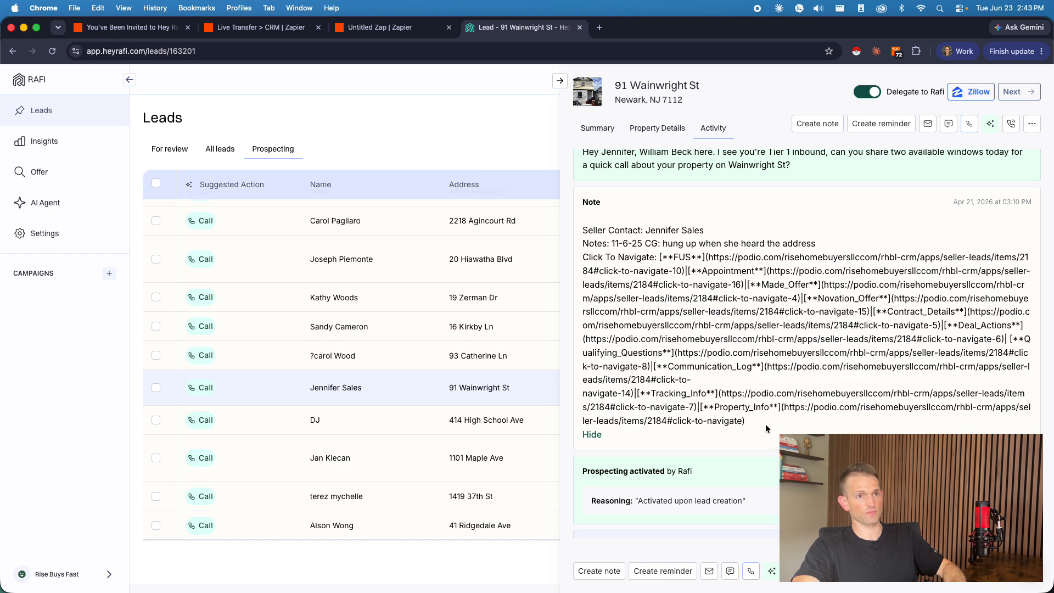
{"action": "left_click_drag", "start_coordinate": [755, 430], "coordinate": [658, 258]}
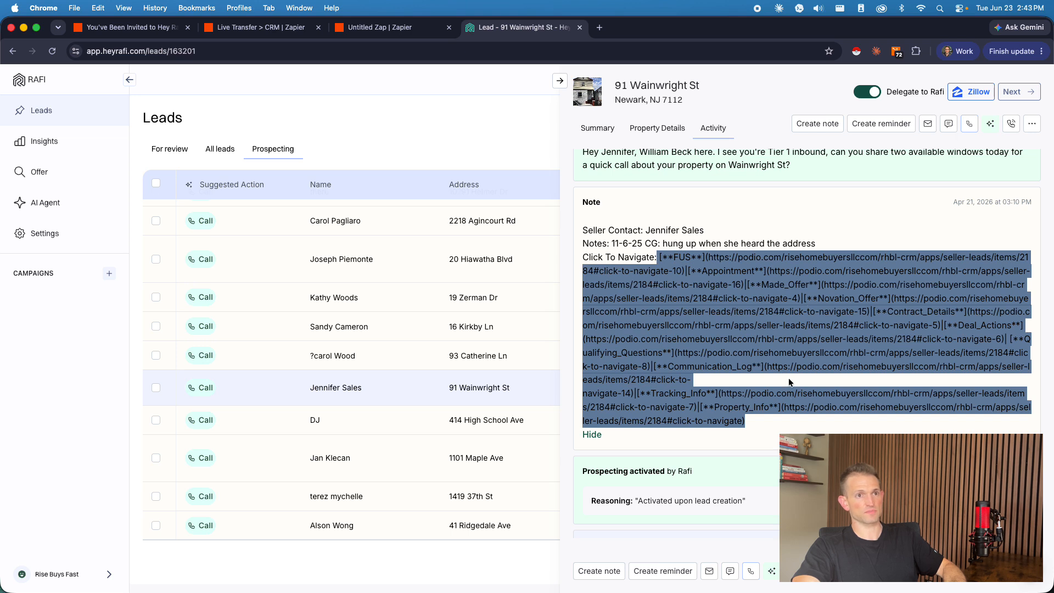
{"action": "scroll", "coordinate": [816, 353], "scroll_direction": "up", "scroll_amount": 1}
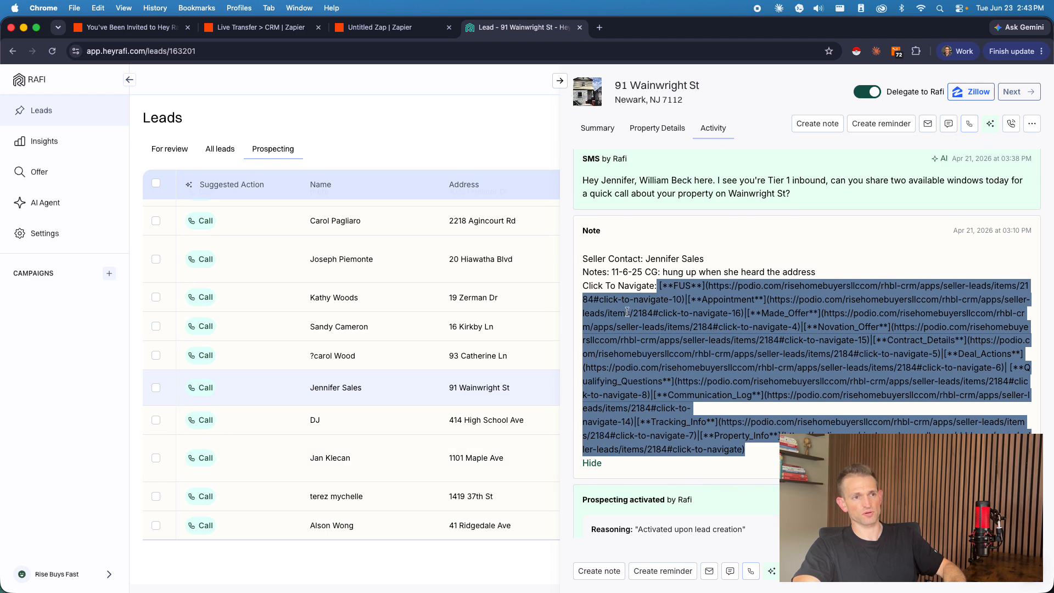
{"action": "left_click", "coordinate": [681, 296]}
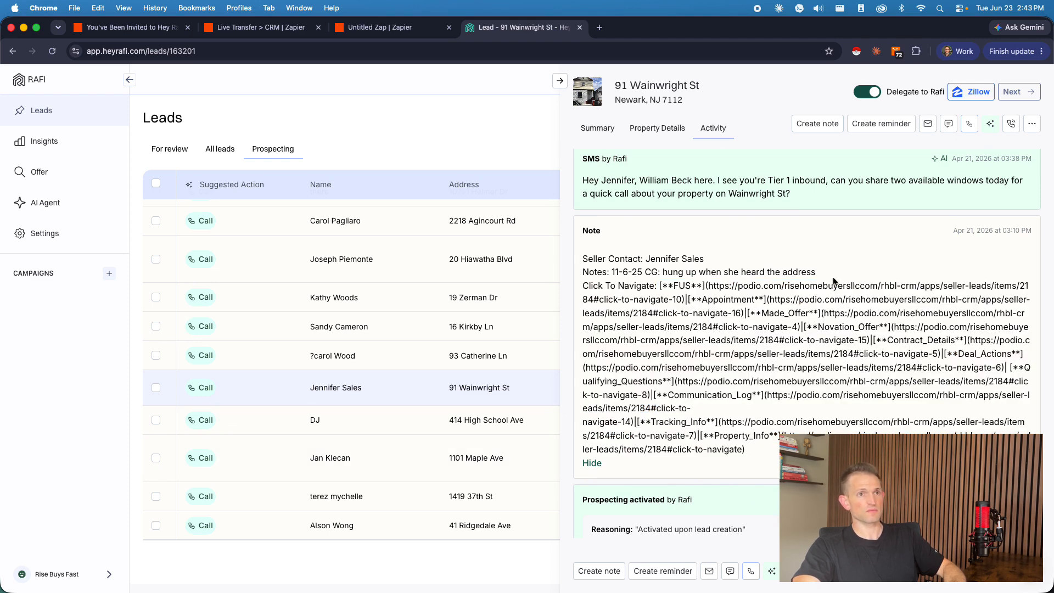
Step: Highlight the note's Seller Contact and Notes lines, and look back at the first outbound call
{"action": "left_click_drag", "start_coordinate": [832, 278], "coordinate": [595, 272]}
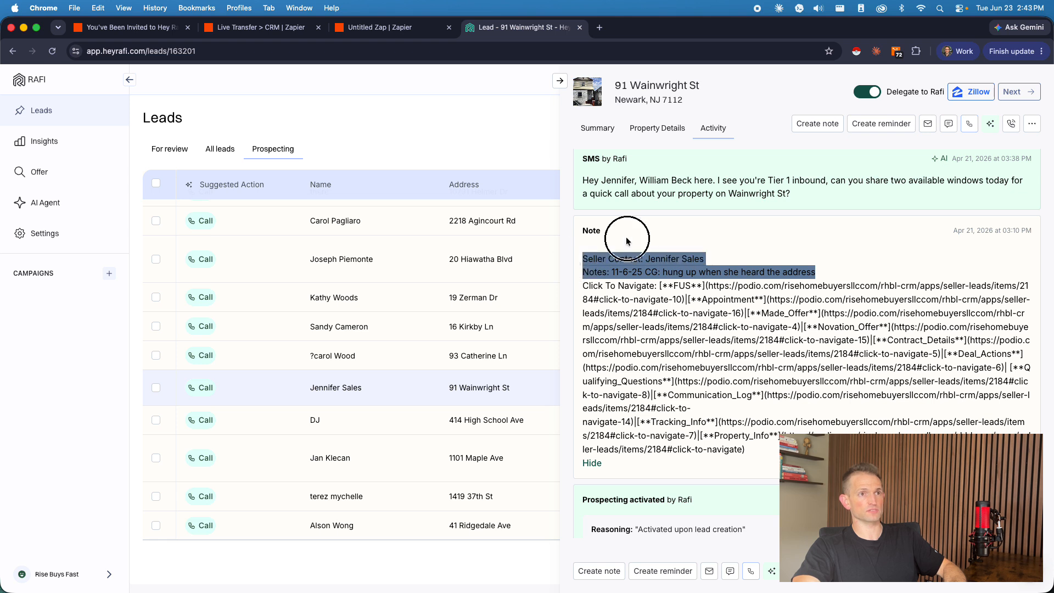
{"action": "left_click", "coordinate": [583, 278]}
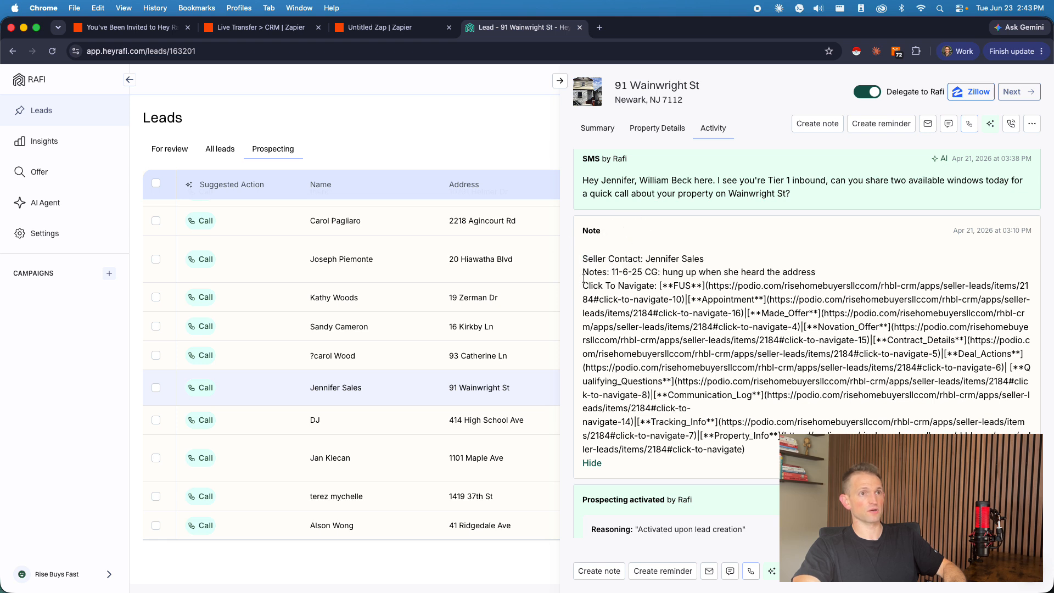
{"action": "left_click", "coordinate": [645, 271]}
{"action": "left_click_drag", "start_coordinate": [662, 270], "coordinate": [835, 271]}
{"action": "left_click", "coordinate": [835, 272]}
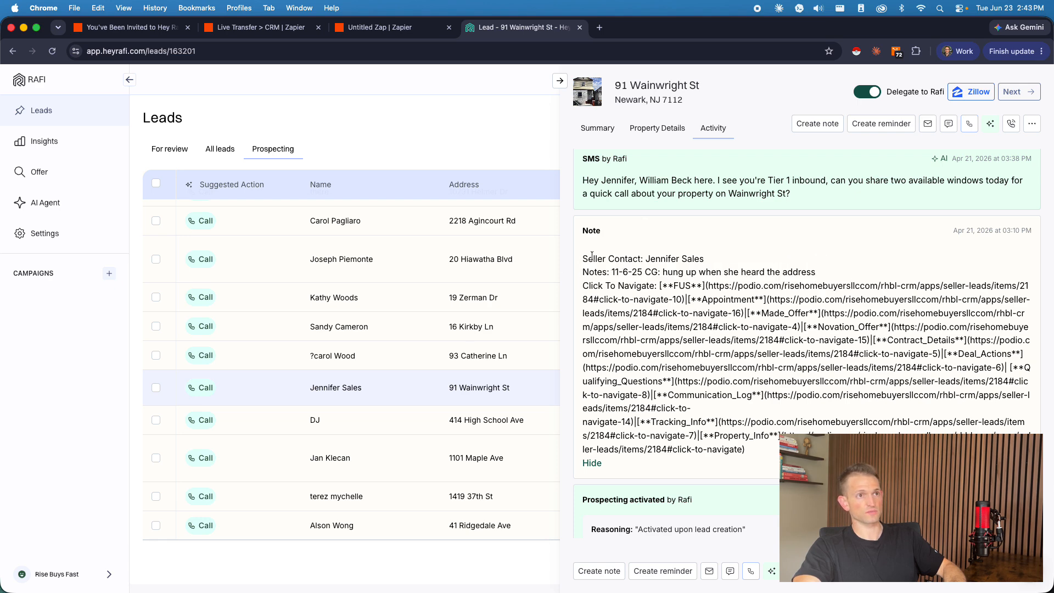
{"action": "scroll", "coordinate": [723, 407], "scroll_direction": "up", "scroll_amount": 5}
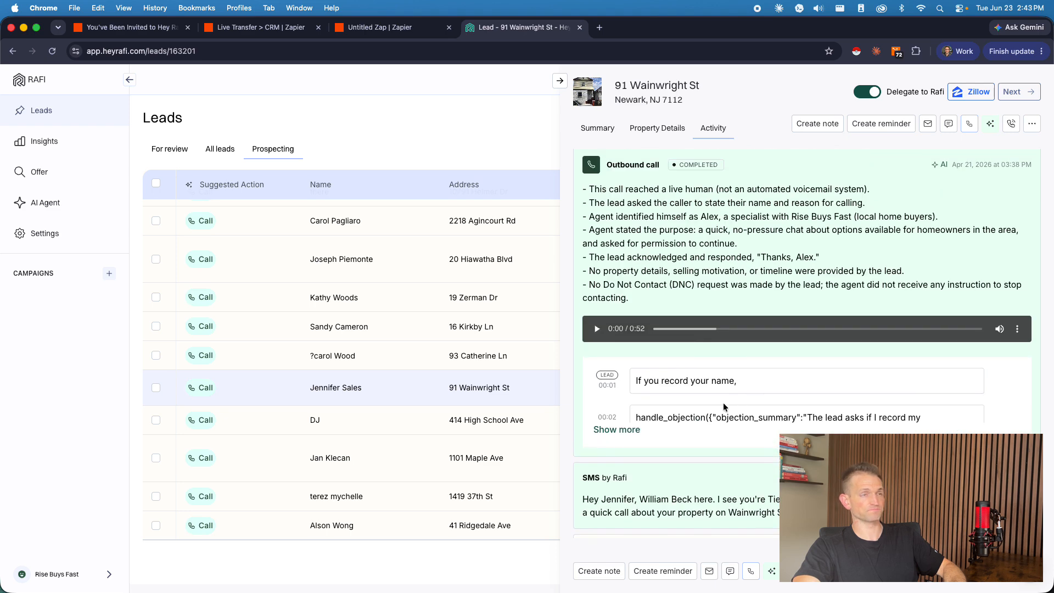
Step: Switch back to the untitled Zap in Zapier and look over the Lead's Notes field of the Create Lead step
{"action": "left_click", "coordinate": [384, 27]}
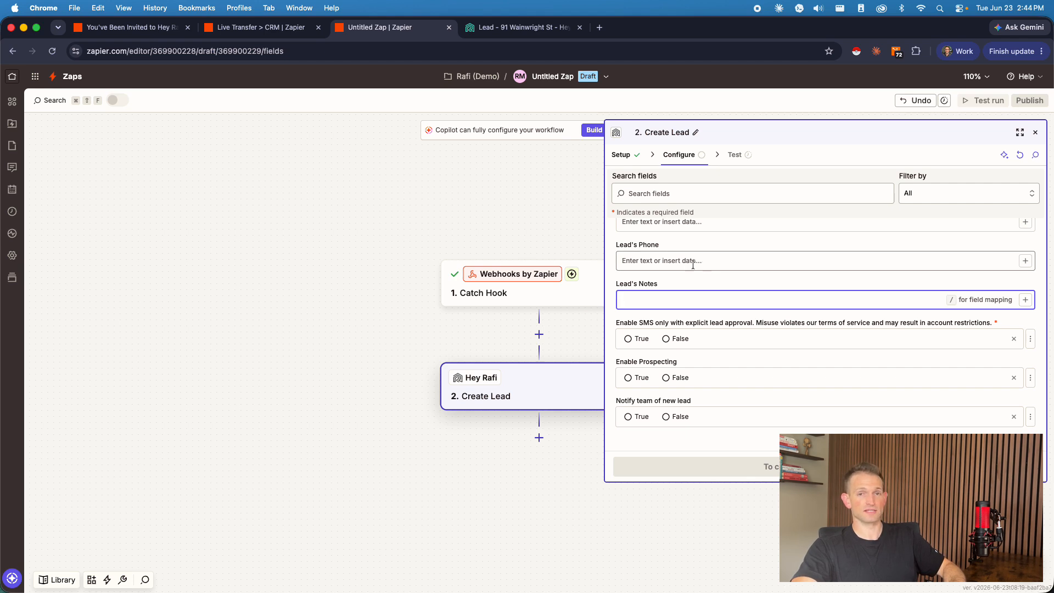
{"action": "left_click", "coordinate": [741, 352]}
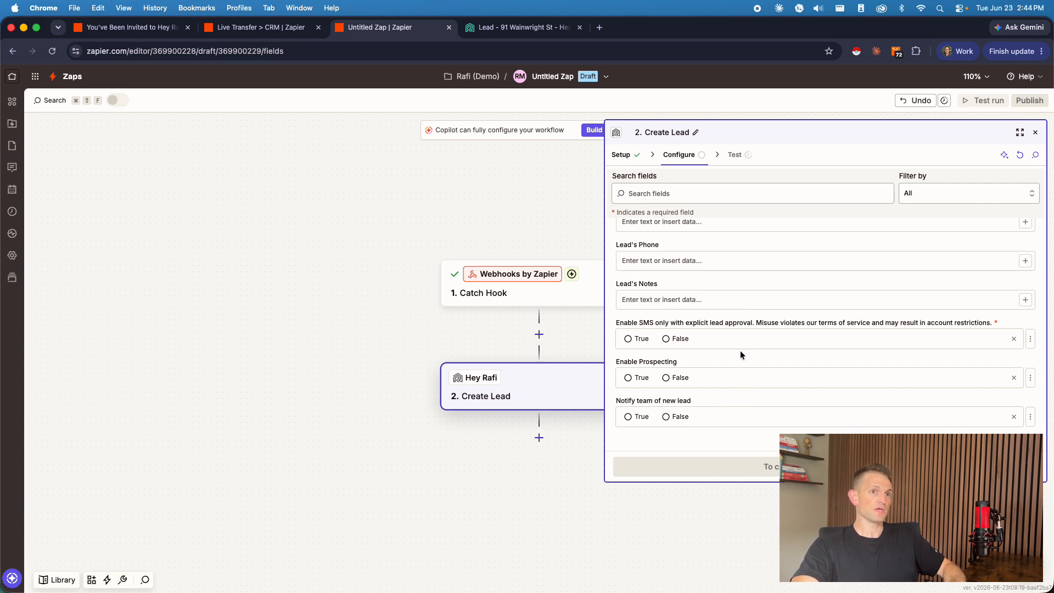
{"action": "left_click", "coordinate": [675, 303]}
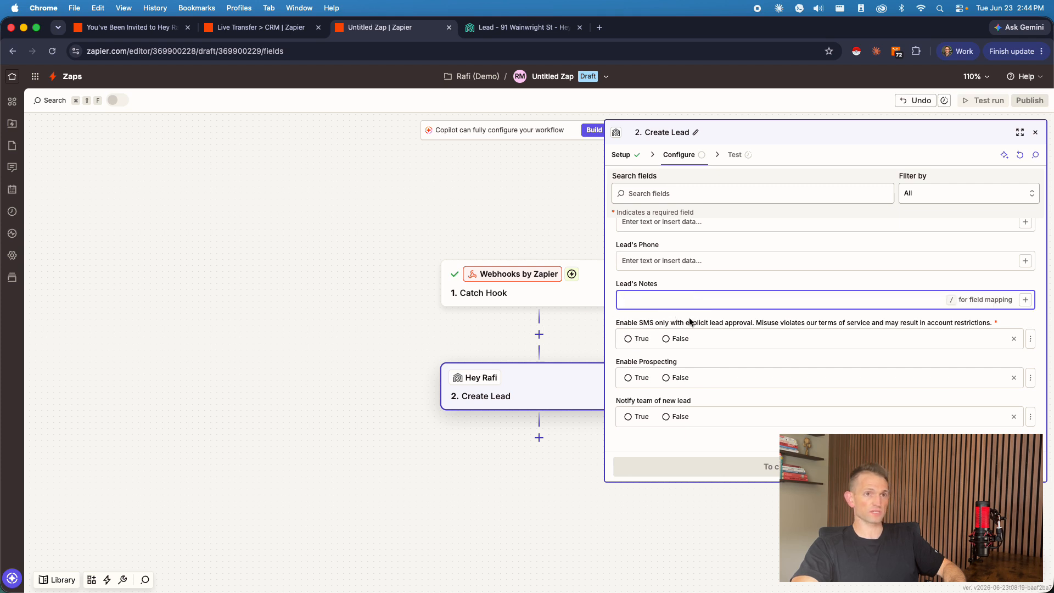
{"action": "left_click", "coordinate": [726, 324]}
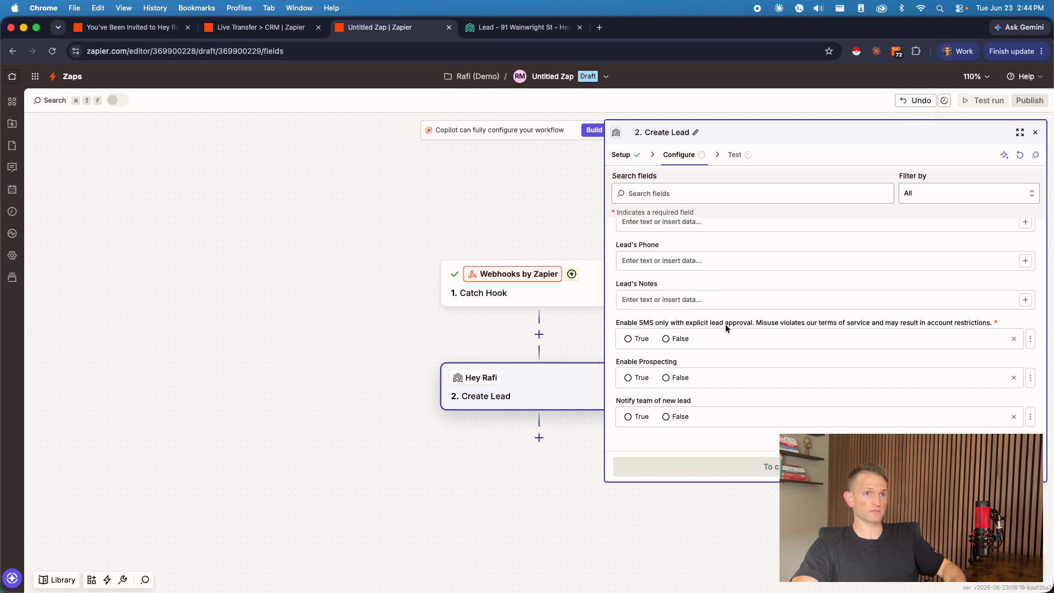
Step: Set both Enable SMS and Enable Prospecting to True in the Create Lead step
{"action": "left_click", "coordinate": [635, 338]}
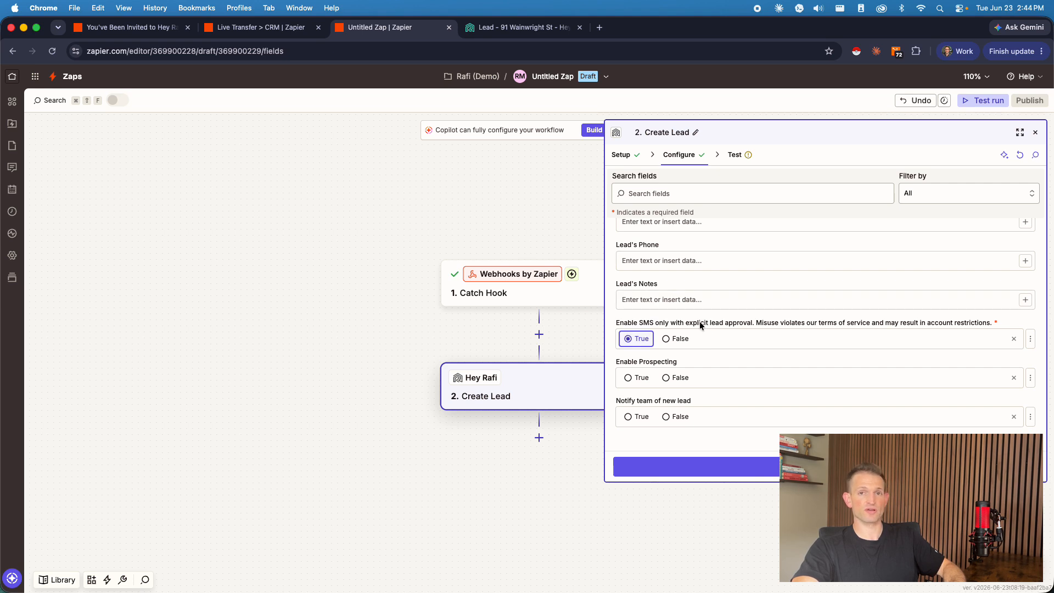
{"action": "left_click", "coordinate": [680, 338]}
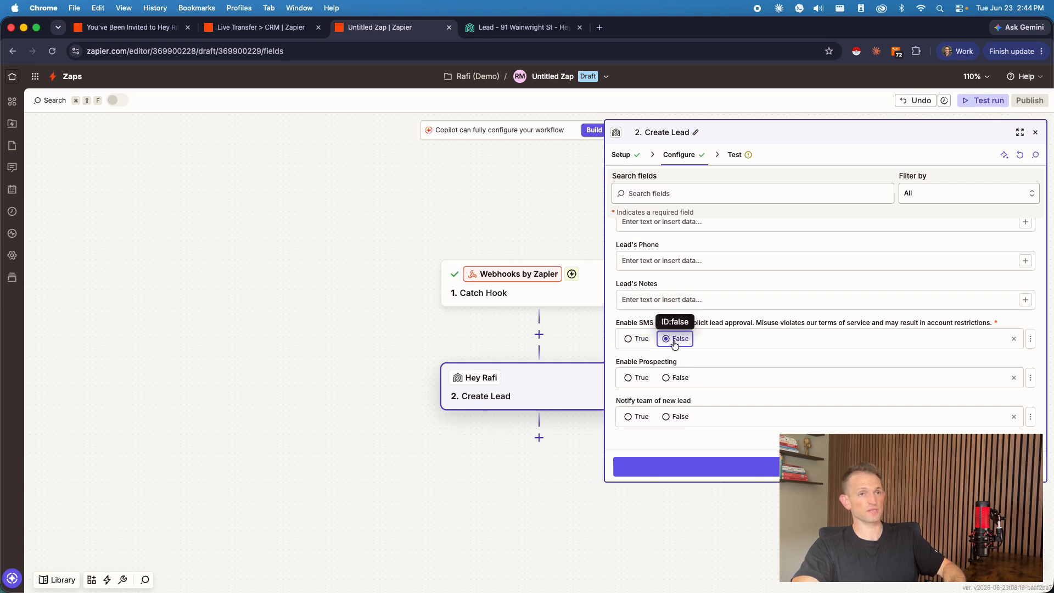
{"action": "left_click", "coordinate": [628, 338]}
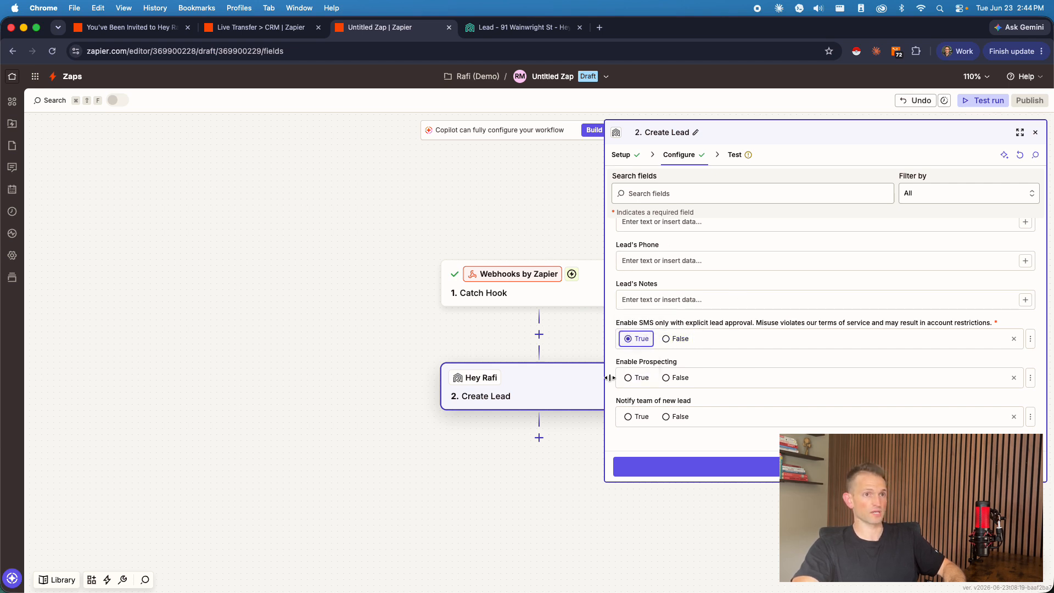
{"action": "left_click", "coordinate": [647, 378]}
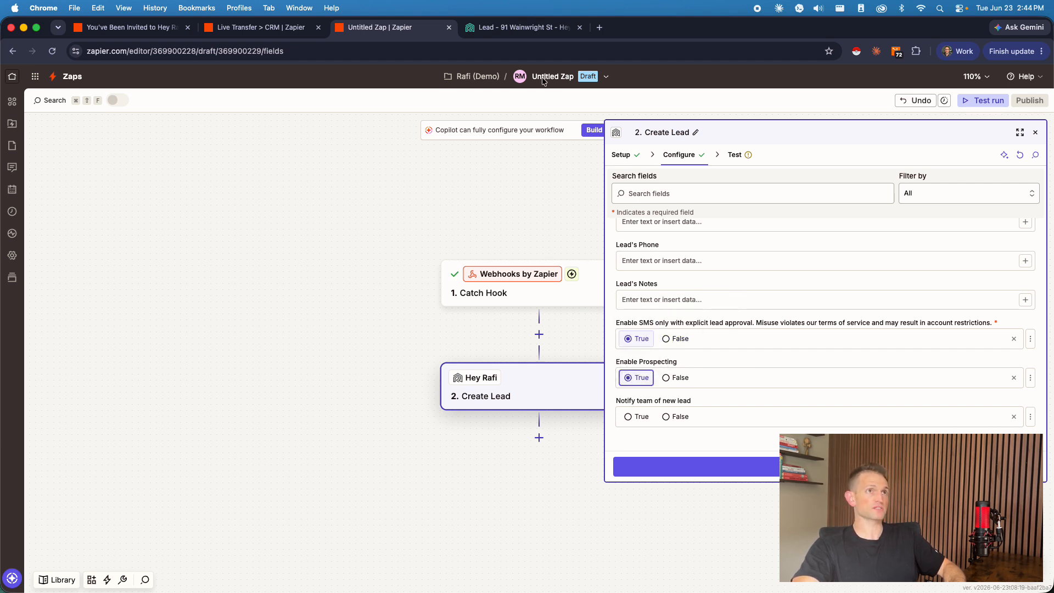
Step: Highlight the Delegate to Rafi toggle label on the open Hey Rafi lead, and relate it to the Zap's Enable Prospecting field
{"action": "left_click", "coordinate": [518, 27]}
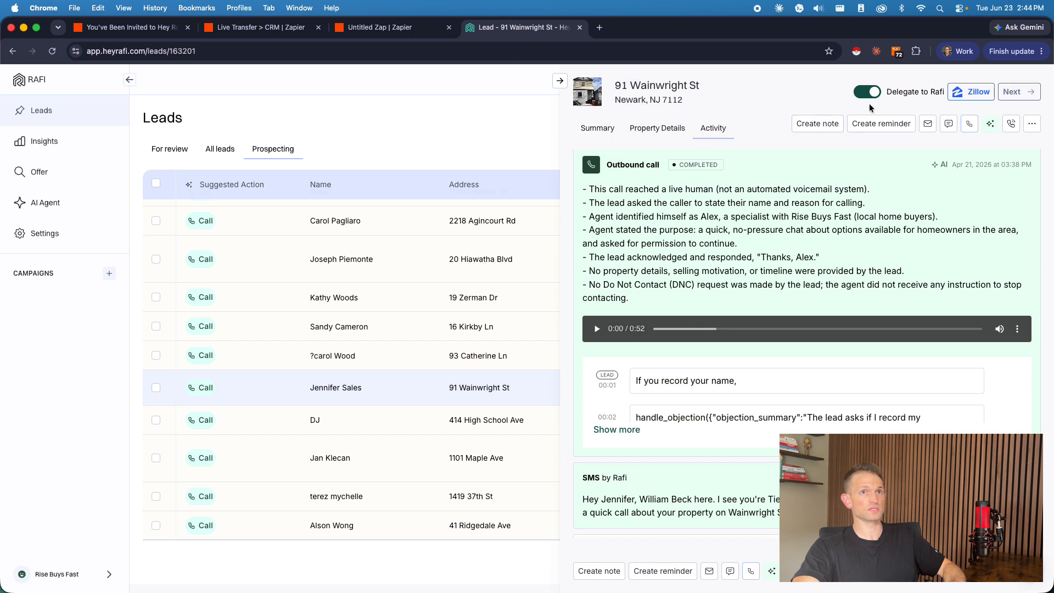
{"action": "left_click_drag", "start_coordinate": [939, 93], "coordinate": [892, 93]}
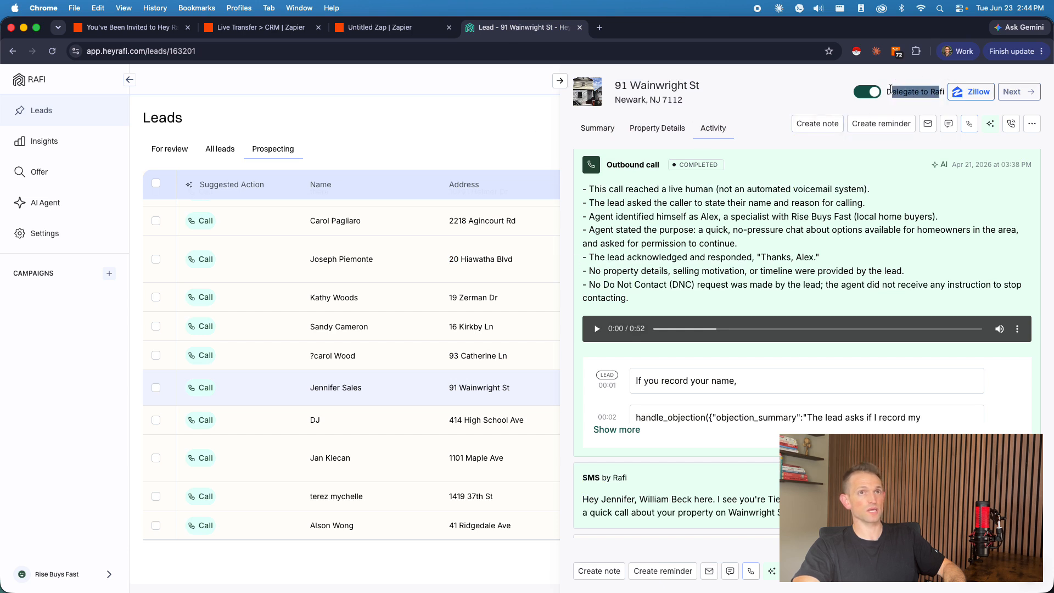
{"action": "left_click", "coordinate": [405, 28]}
{"action": "triple_click", "coordinate": [749, 353]}
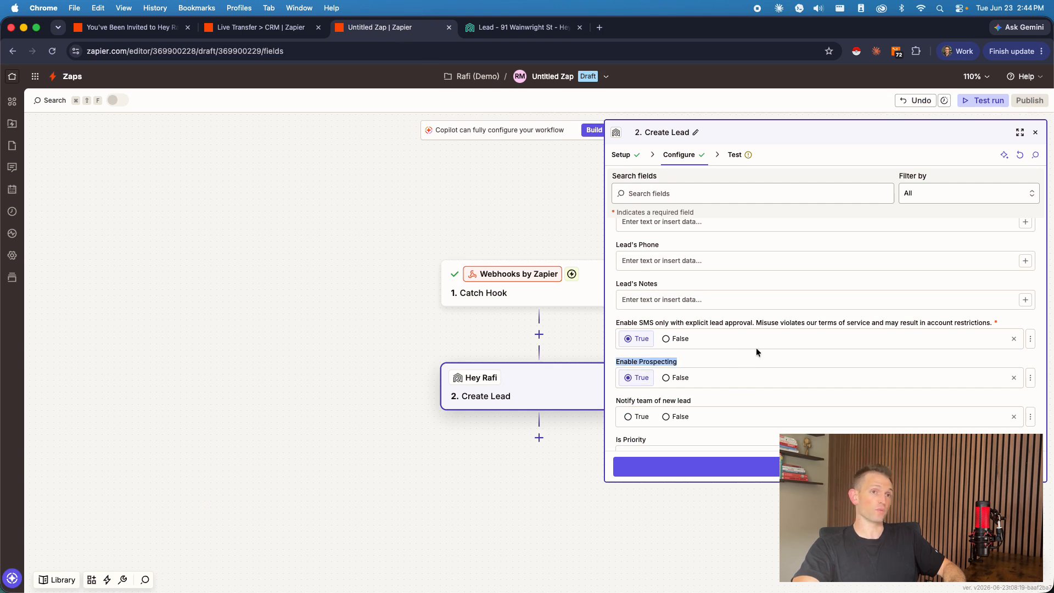
{"action": "left_click", "coordinate": [750, 353]}
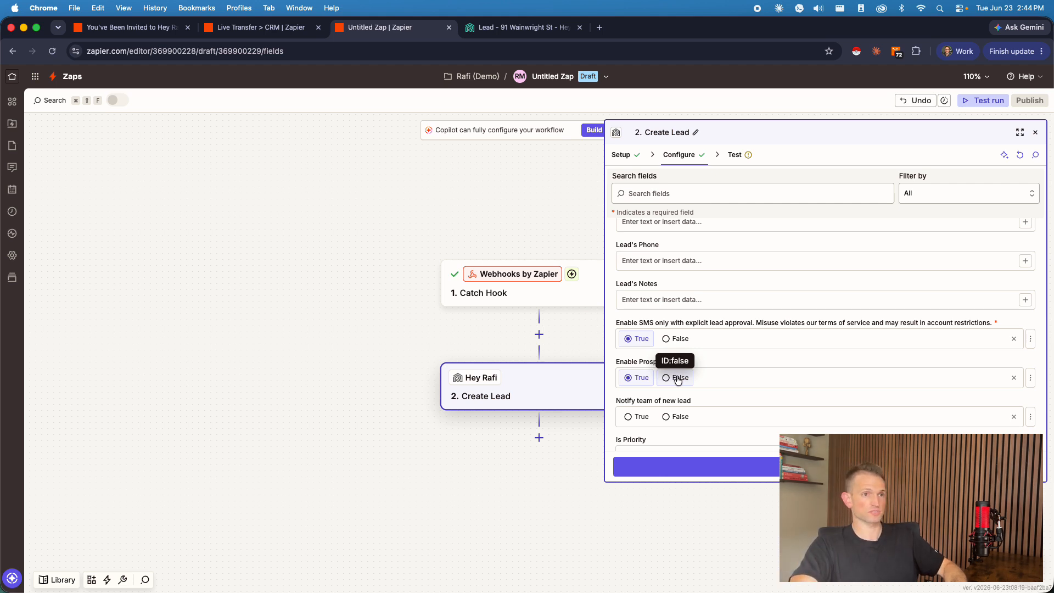
Step: Set Notify team of new lead to False and Is Priority to True
{"action": "scroll", "coordinate": [712, 362], "scroll_direction": "down", "scroll_amount": 2}
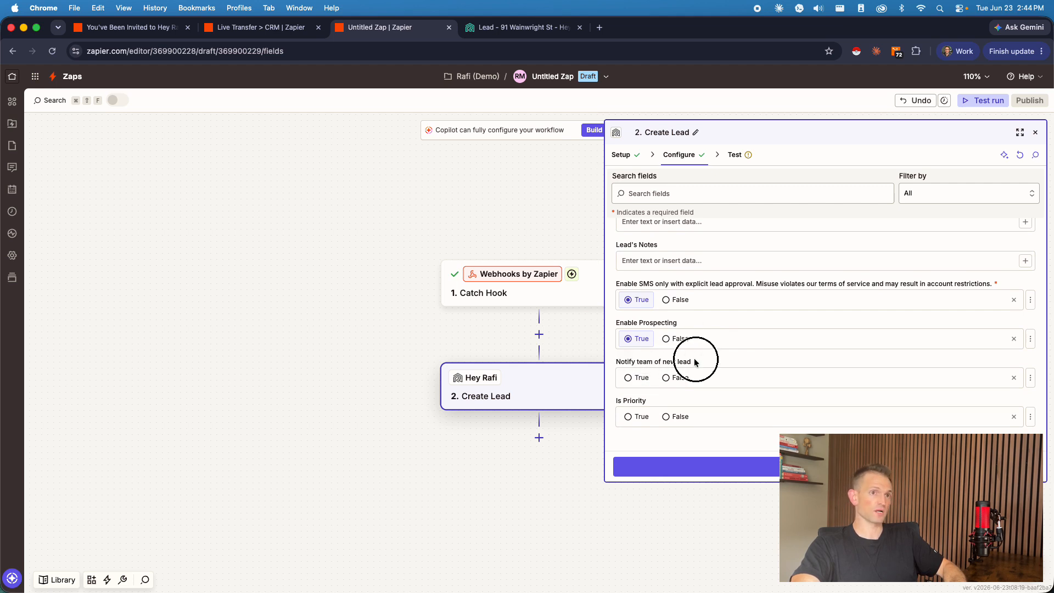
{"action": "left_click", "coordinate": [676, 383]}
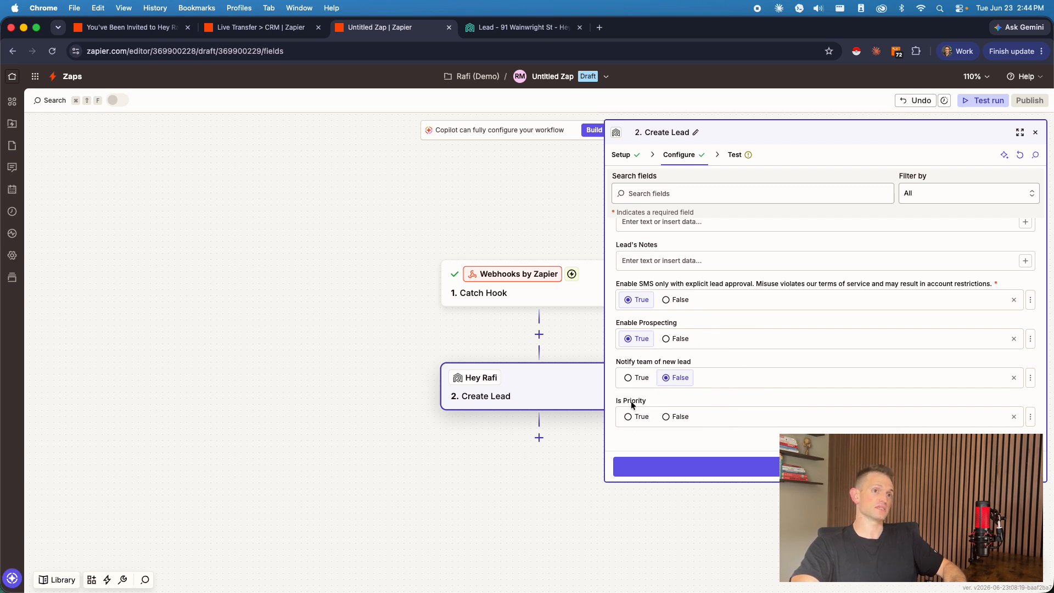
{"action": "left_click_drag", "start_coordinate": [646, 403], "coordinate": [611, 399]}
{"action": "left_click", "coordinate": [680, 390]}
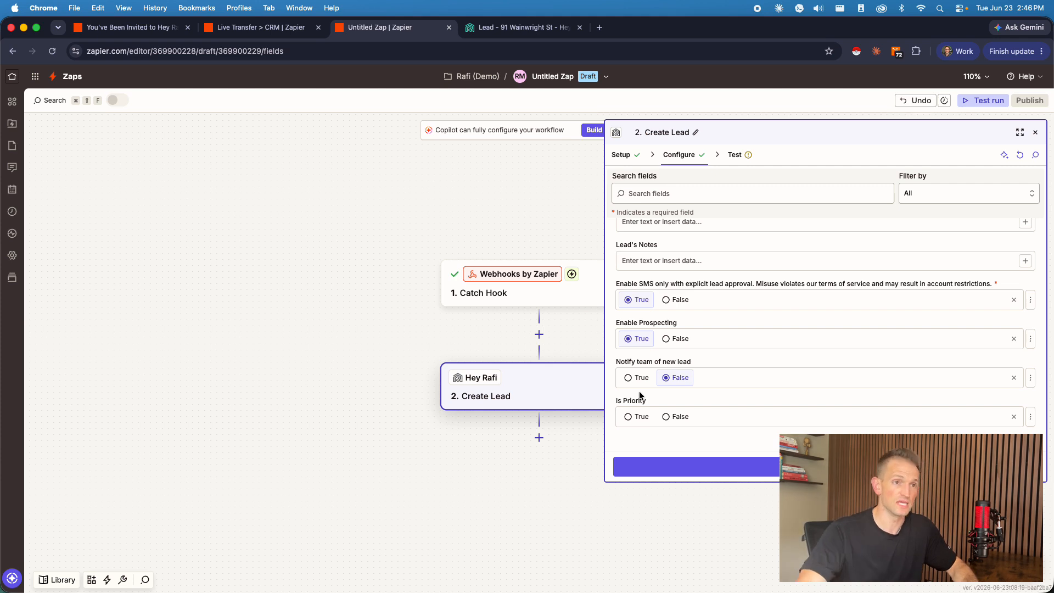
{"action": "left_click", "coordinate": [635, 416]}
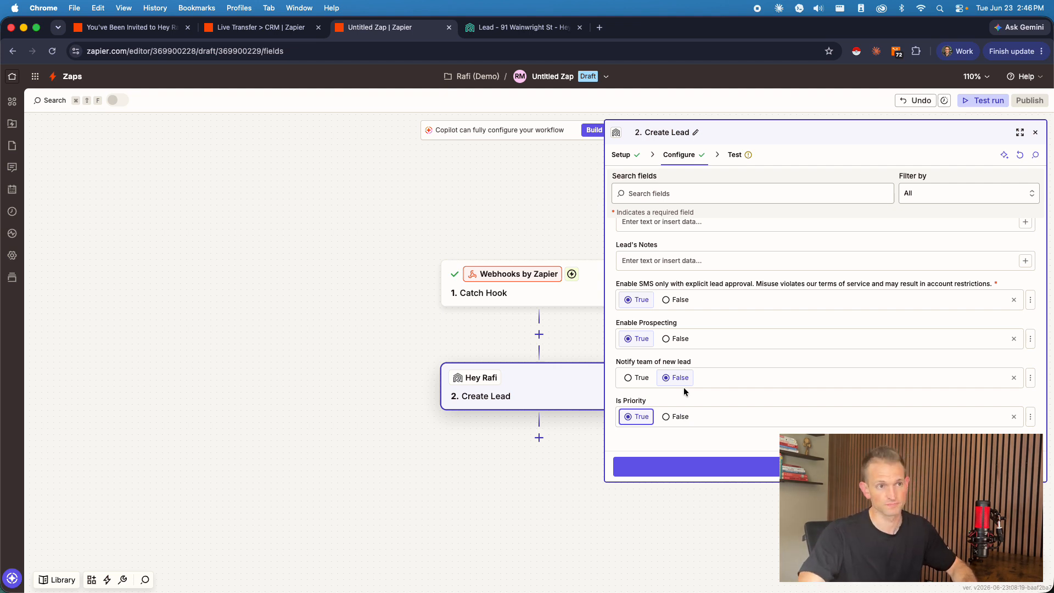
Step: Continue to the Create Lead test, review the data to send and the empty fields, and skip the test
{"action": "left_click", "coordinate": [694, 466]}
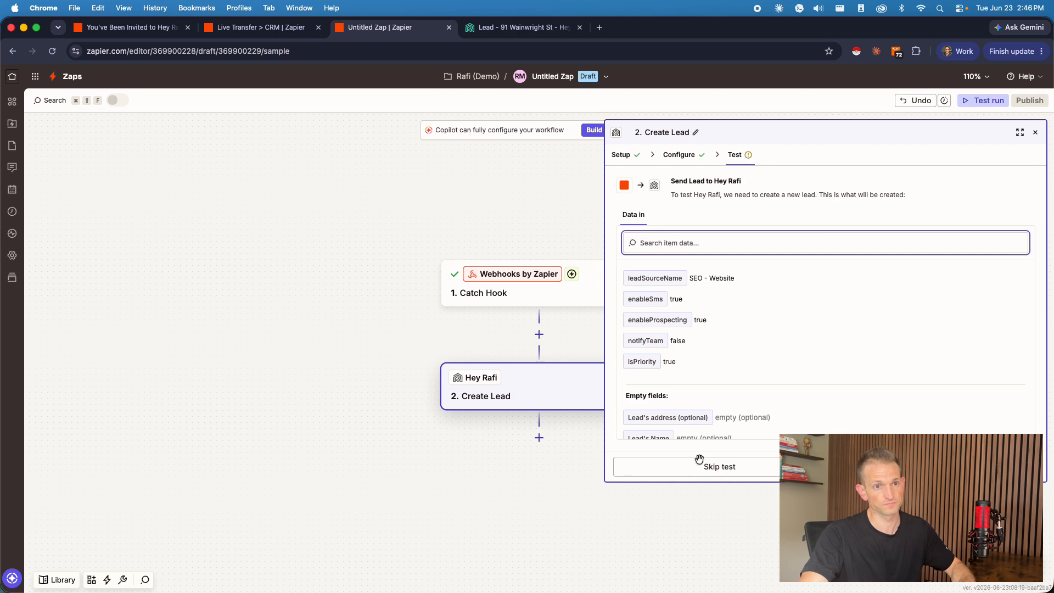
{"action": "scroll", "coordinate": [846, 327], "scroll_direction": "down", "scroll_amount": 2}
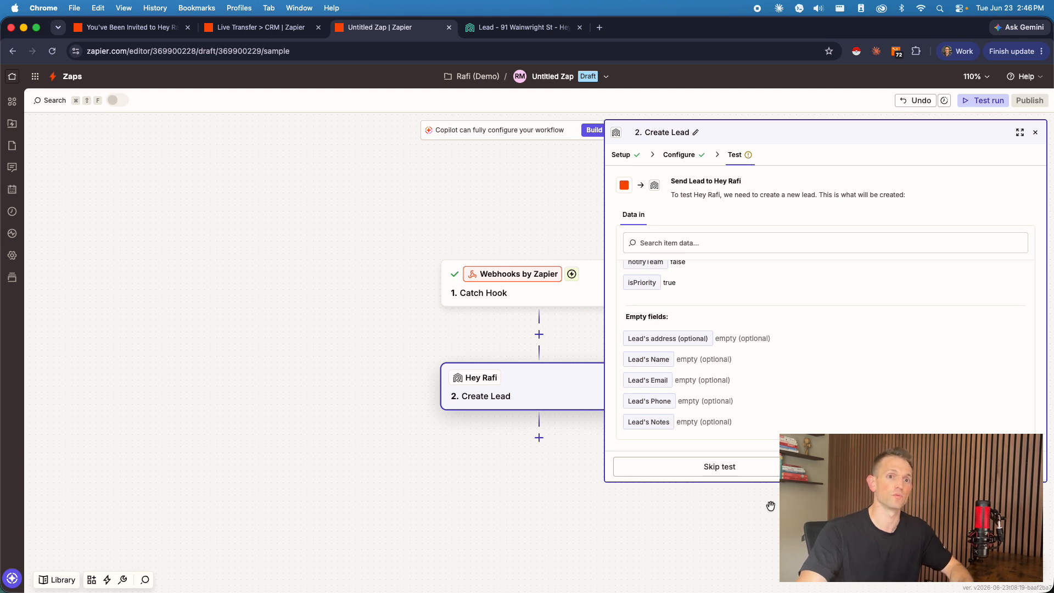
{"action": "left_click", "coordinate": [812, 466]}
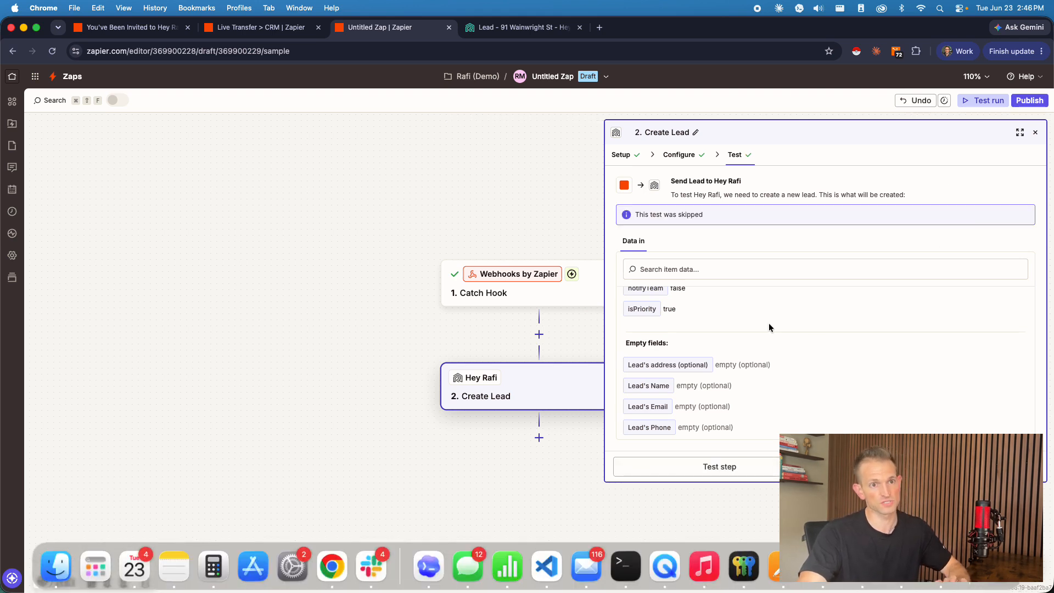
Step: Rename the untitled Zap as PPC > Rafi
{"action": "left_click", "coordinate": [603, 81]}
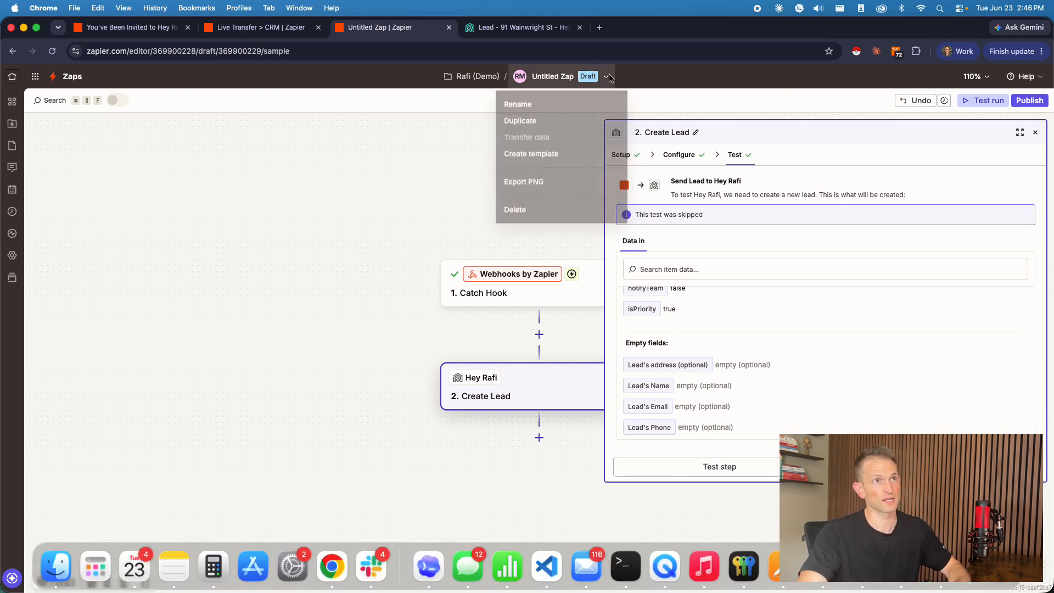
{"action": "left_click", "coordinate": [532, 112]}
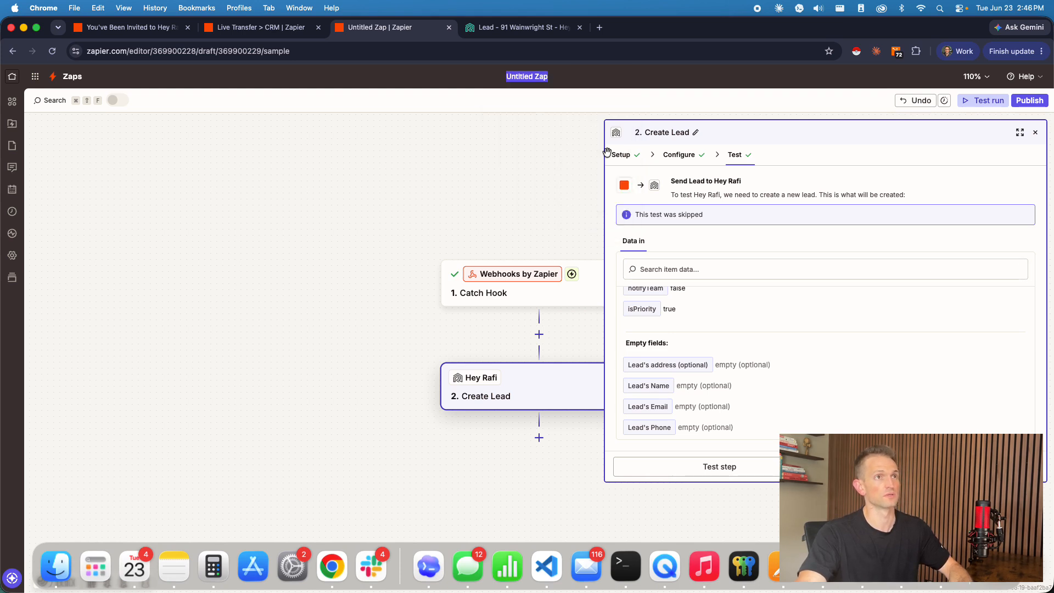
{"action": "type", "text": "PPC "}
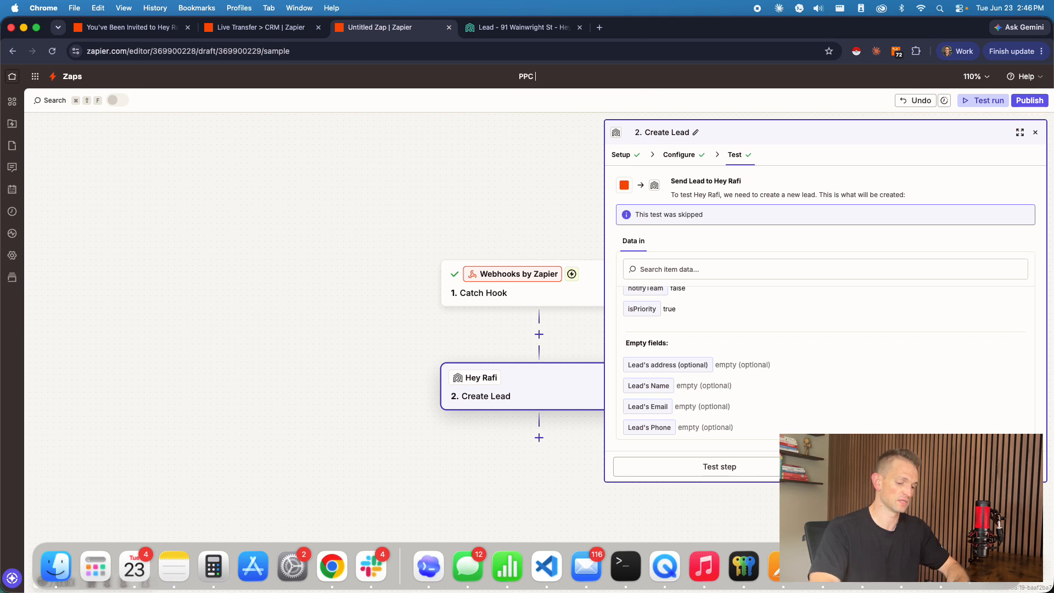
{"action": "type", "text": "> Rafi"}
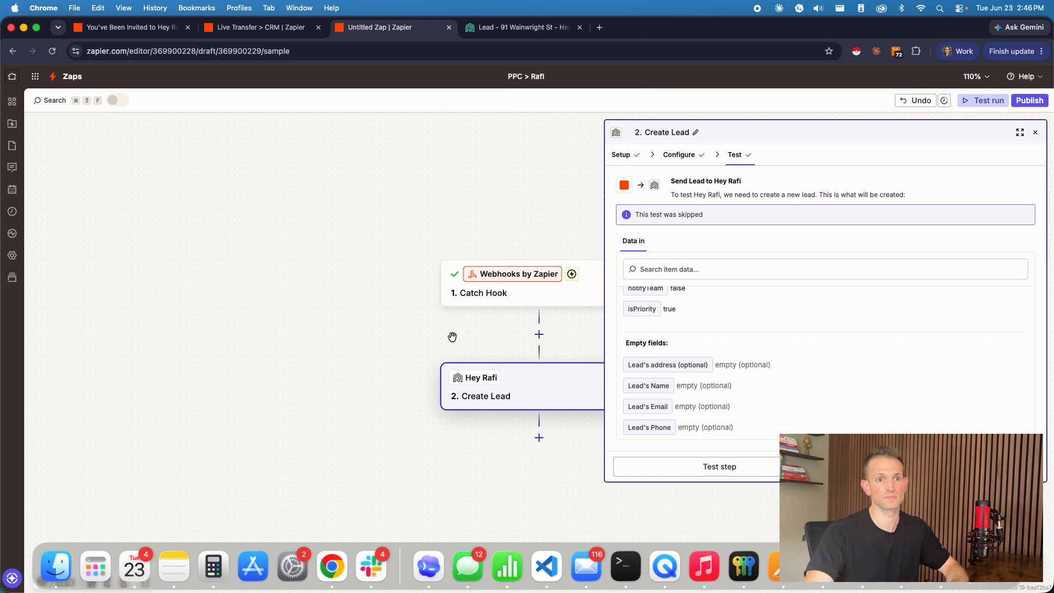
{"action": "key", "text": "Return"}
Step: Publish the PPC > Rafi Zap and dismiss the notifications
{"action": "left_click", "coordinate": [1030, 100]}
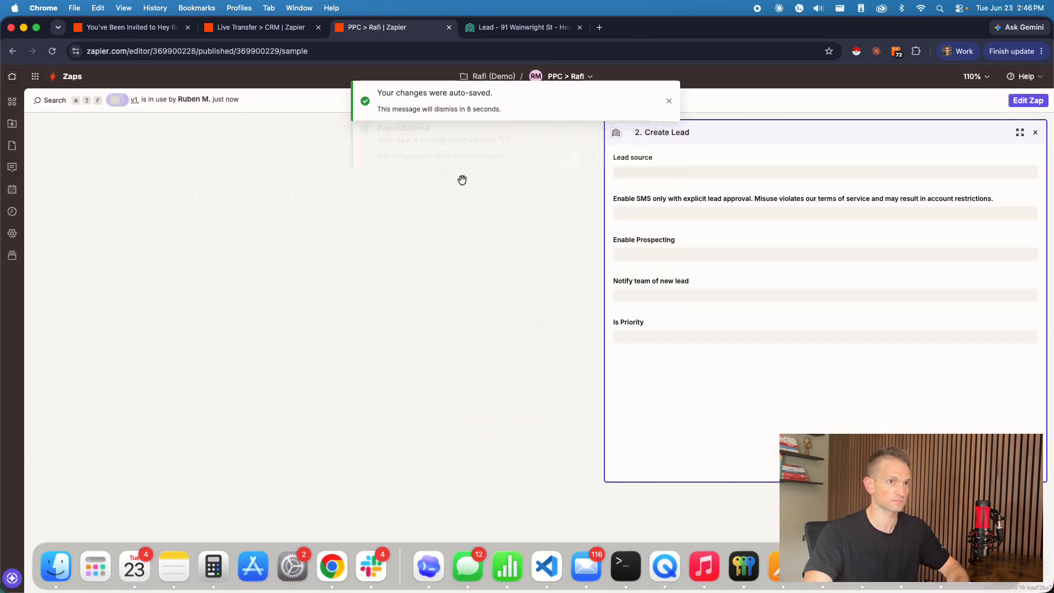
{"action": "left_click", "coordinate": [668, 100]}
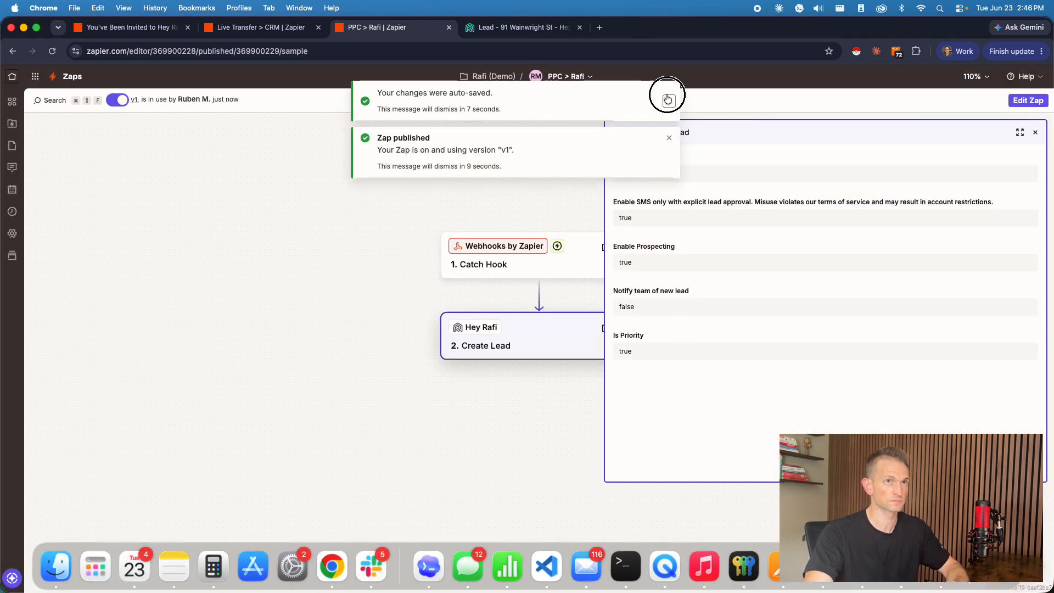
{"action": "left_click", "coordinate": [668, 92]}
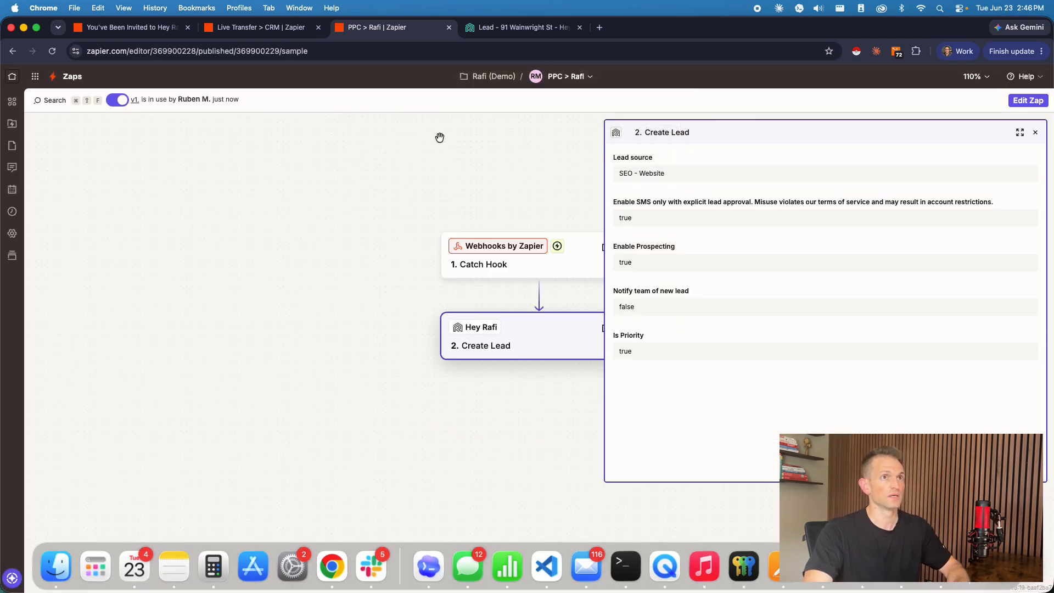
Step: Duplicate the PPC > Rafi Zap and close the copy's Catch Hook settings
{"action": "left_click", "coordinate": [565, 77]}
{"action": "left_click", "coordinate": [529, 124]}
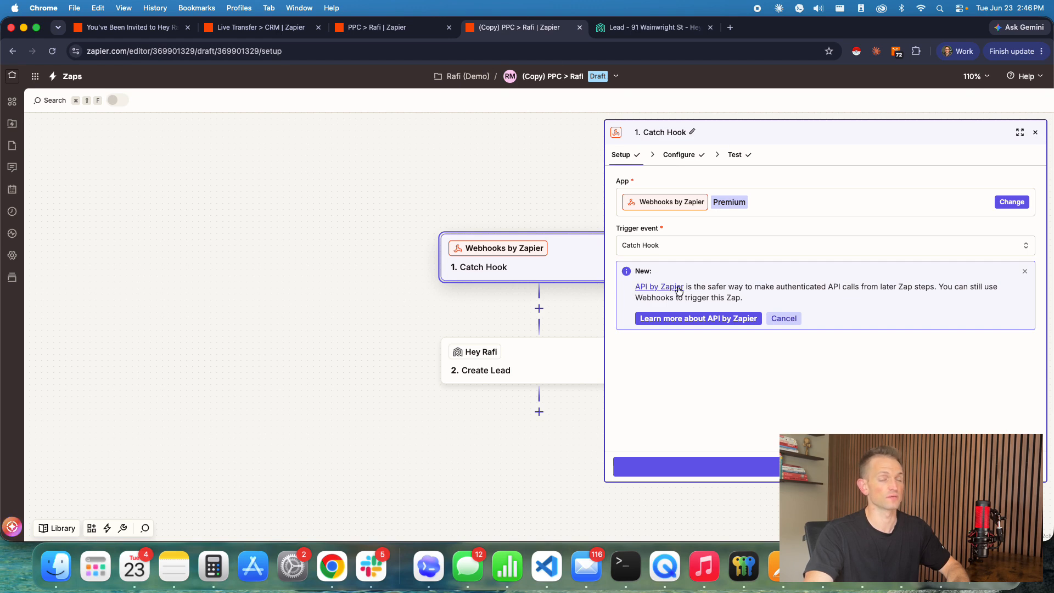
{"action": "left_click", "coordinate": [1035, 132]}
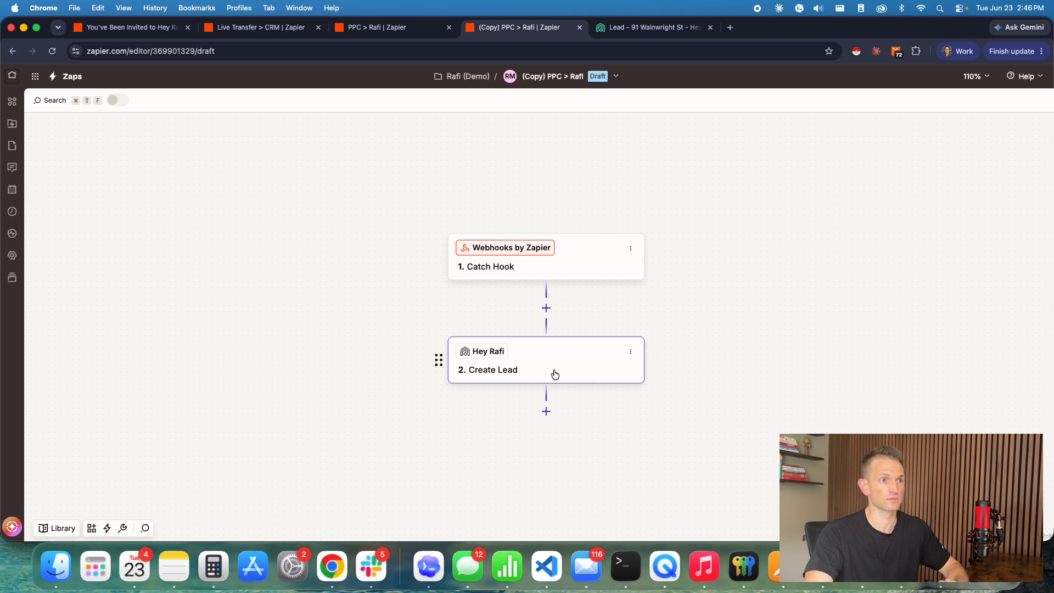
Step: Change the action event of the copied Zap's Create Lead step to Find Lead and continue to its configuration
{"action": "left_click", "coordinate": [577, 374]}
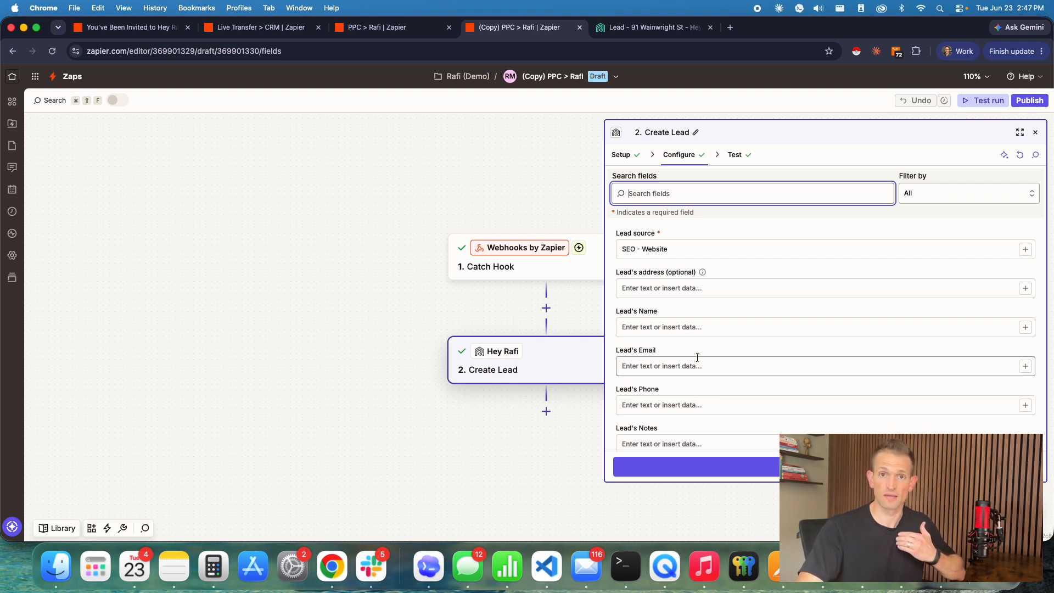
{"action": "left_click", "coordinate": [621, 156]}
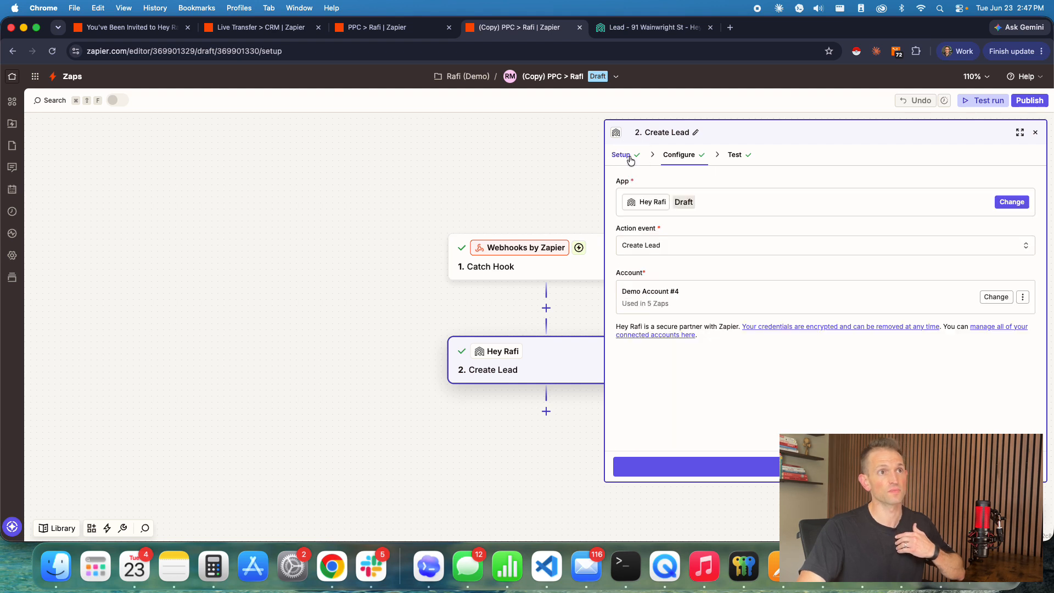
{"action": "left_click", "coordinate": [647, 244]}
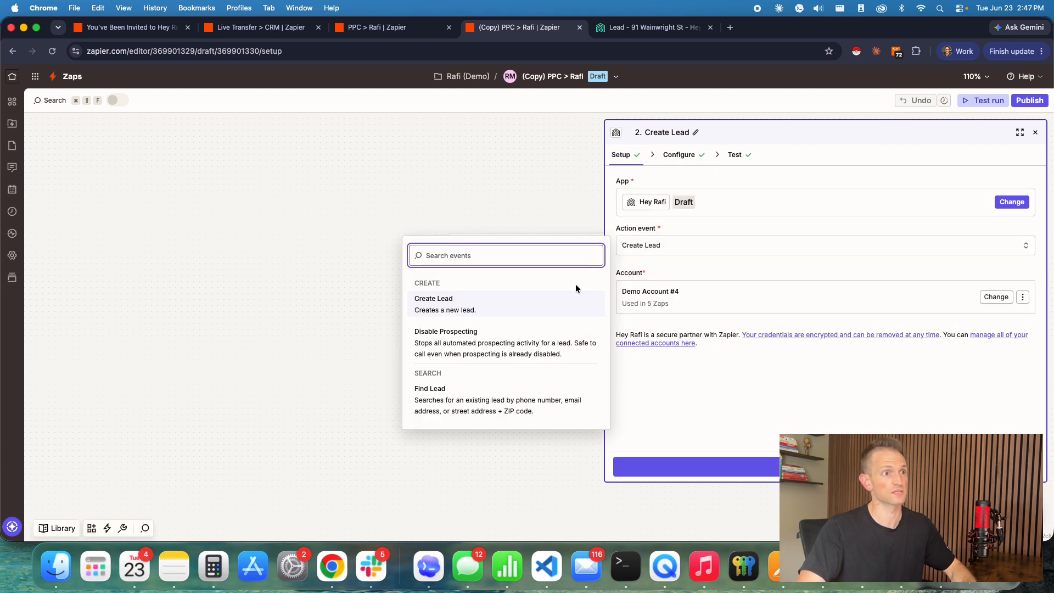
{"action": "left_click", "coordinate": [480, 406]}
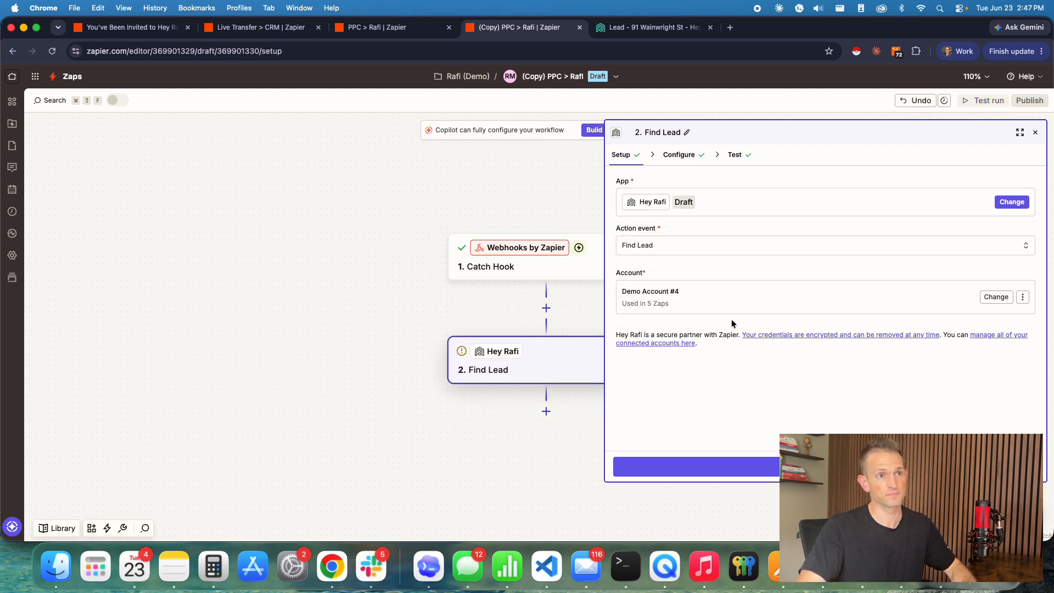
{"action": "left_click", "coordinate": [818, 466]}
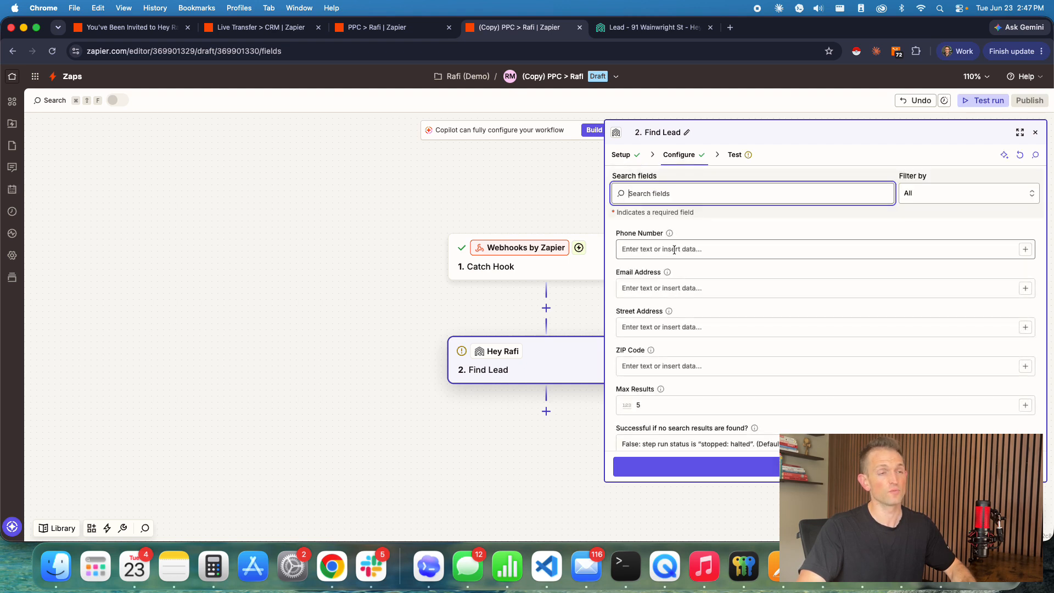
Step: Look over the Find Lead step's phone, email and address search fields and its search result options
{"action": "left_click", "coordinate": [687, 251]}
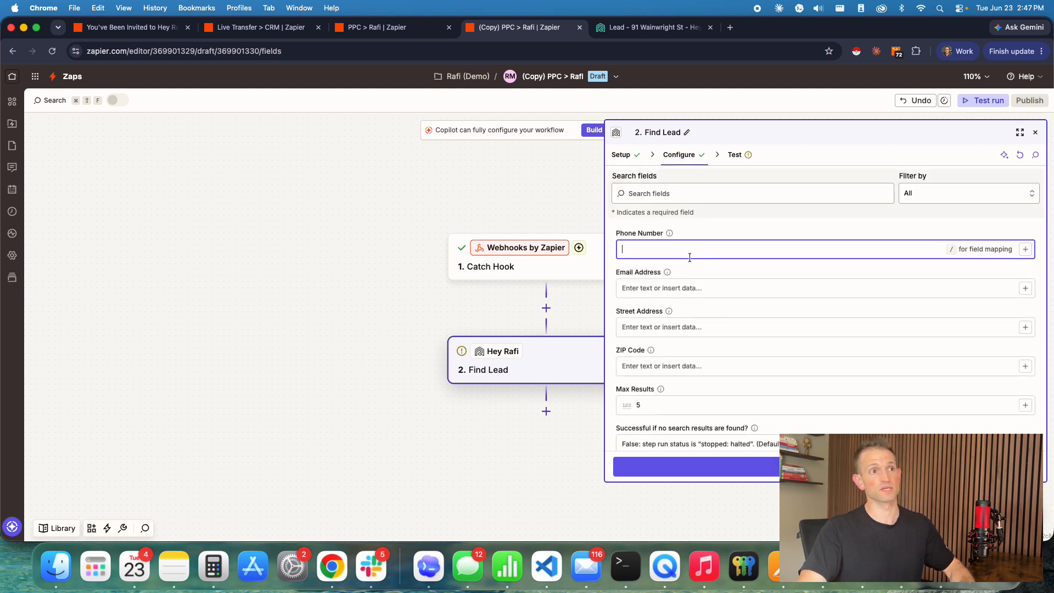
{"action": "left_click", "coordinate": [679, 288]}
{"action": "left_click", "coordinate": [730, 325]}
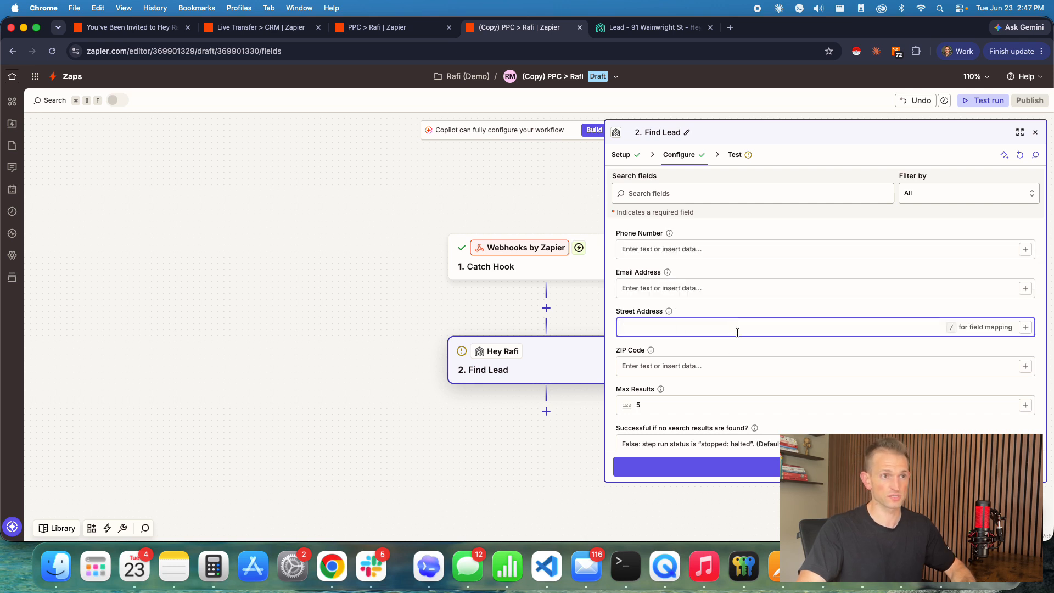
{"action": "scroll", "coordinate": [743, 296], "scroll_direction": "down", "scroll_amount": 3}
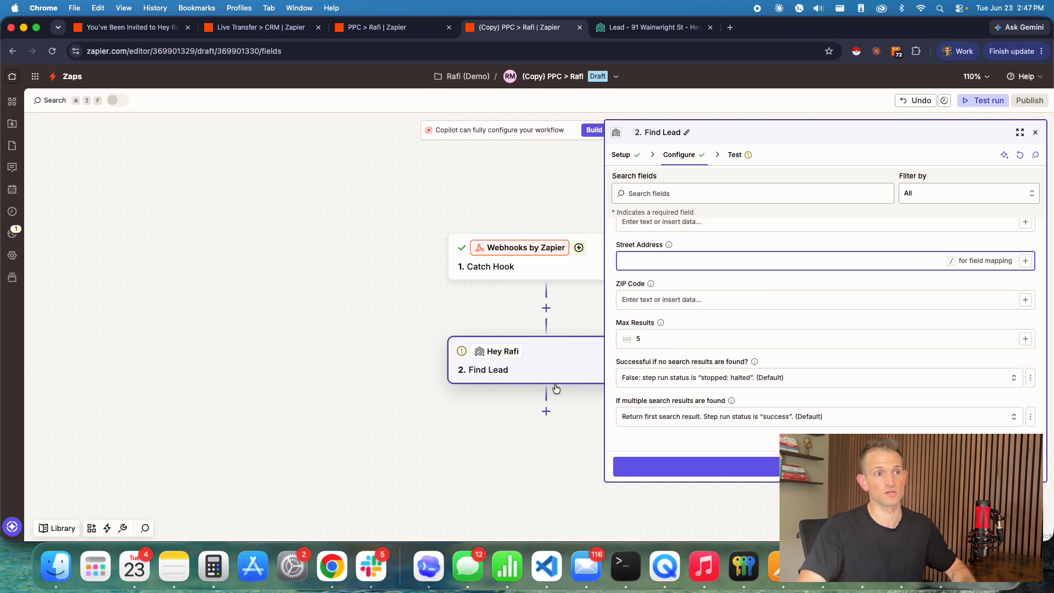
Step: Add a Hey Rafi action with the Disable Prospecting event after the Find Lead step and continue to its Lead ID configuration
{"action": "left_click", "coordinate": [578, 416]}
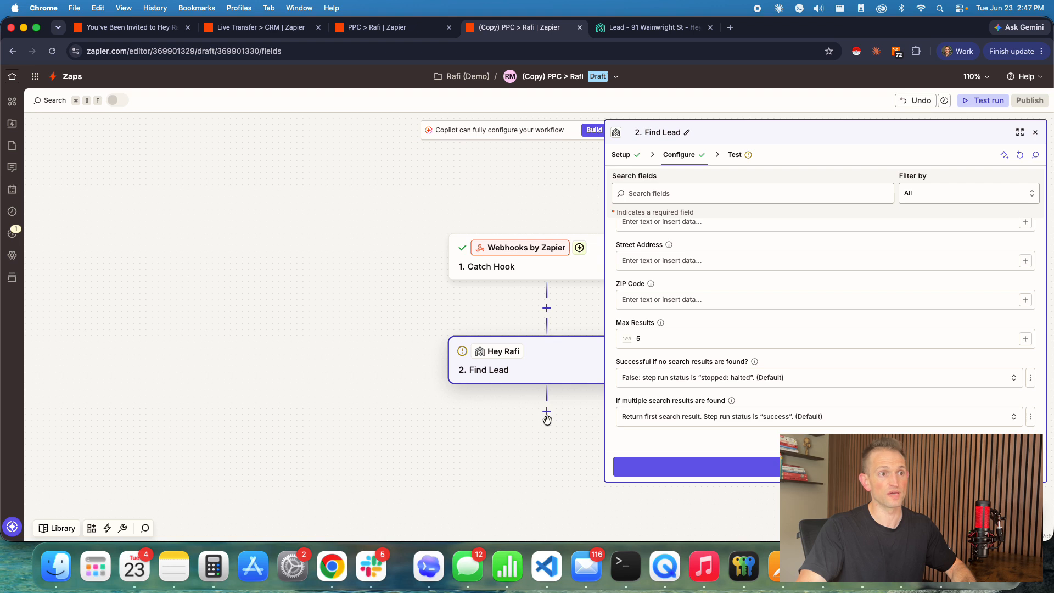
{"action": "left_click", "coordinate": [546, 412]}
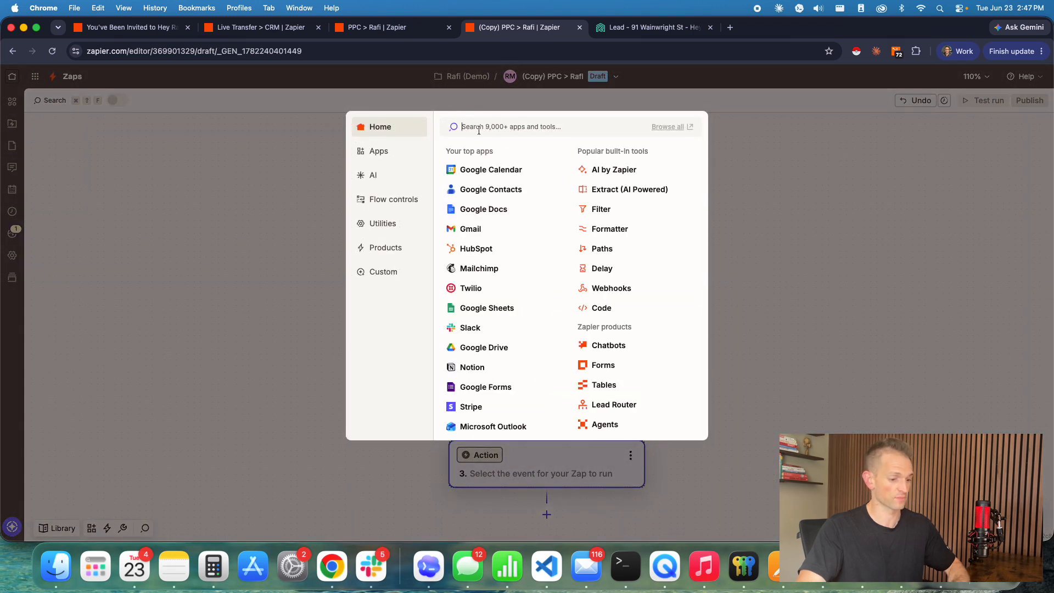
{"action": "type", "text": "raf"}
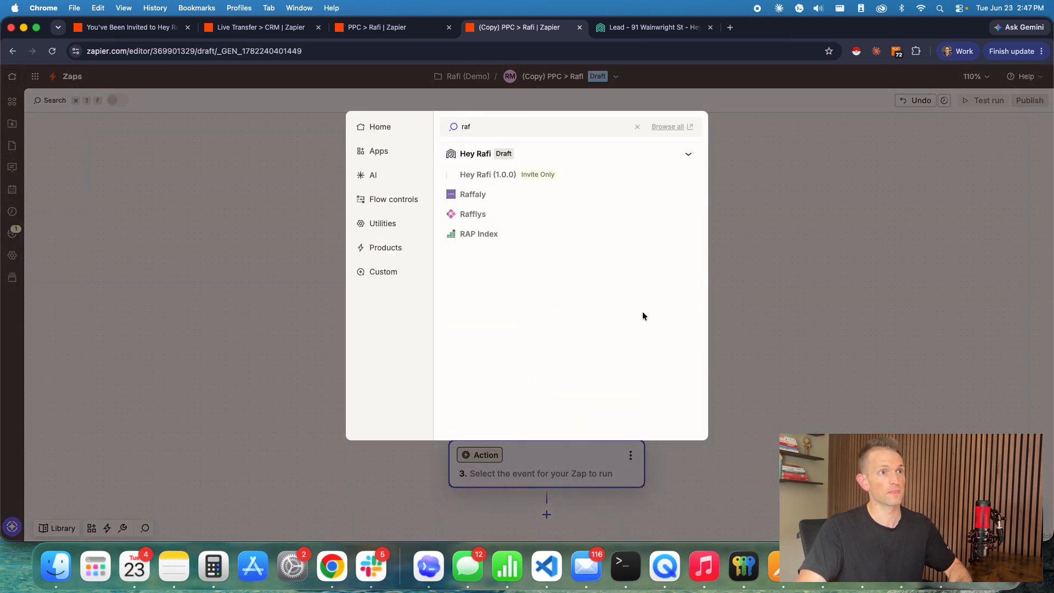
{"action": "left_click", "coordinate": [475, 153]}
{"action": "left_click", "coordinate": [690, 248]}
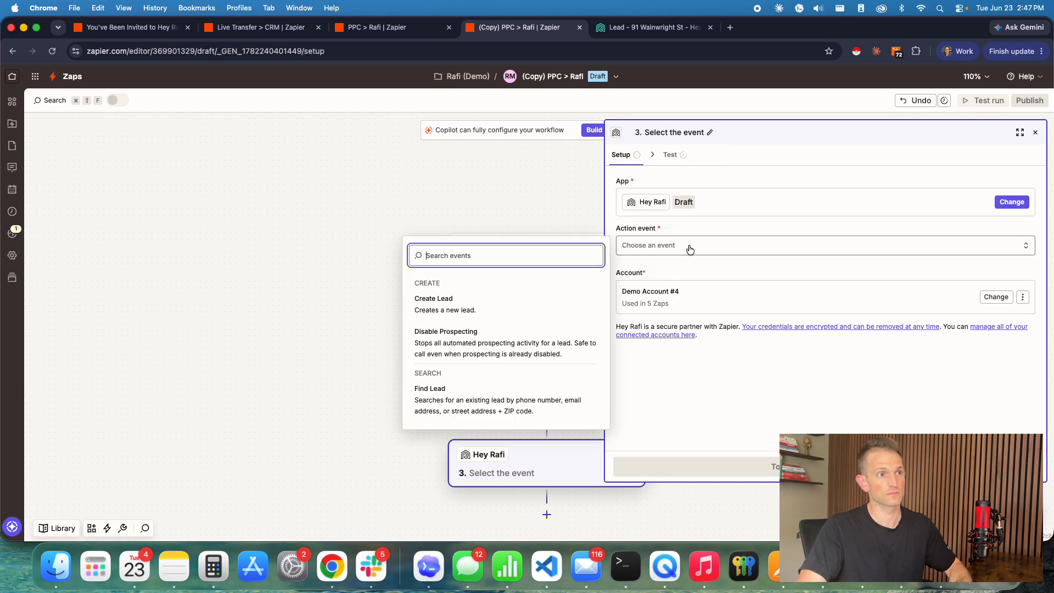
{"action": "left_click", "coordinate": [434, 354]}
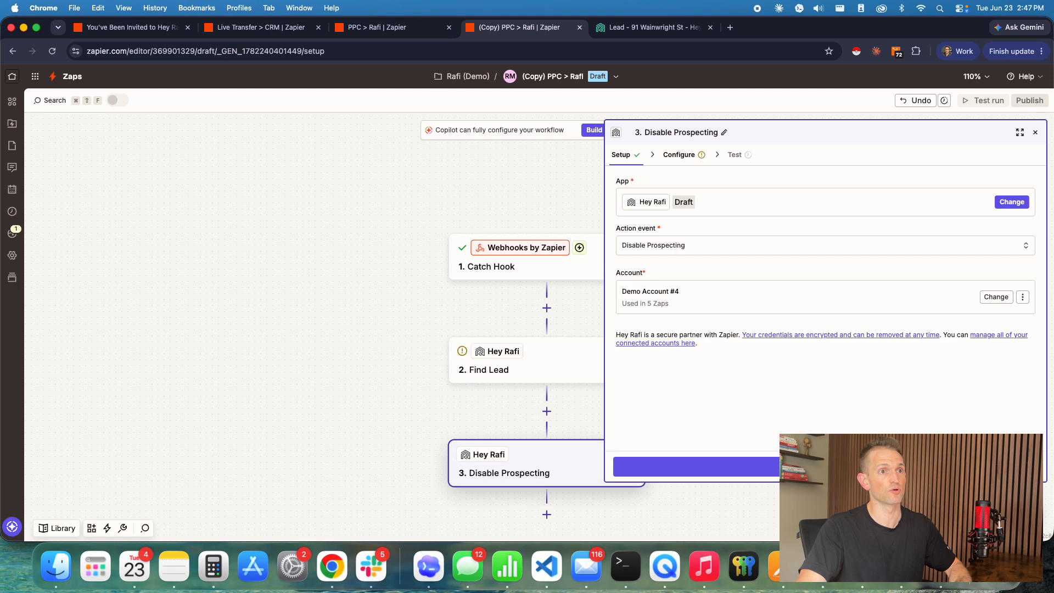
{"action": "left_click", "coordinate": [825, 466]}
{"action": "left_click", "coordinate": [669, 254]}
{"action": "left_click", "coordinate": [716, 304]}
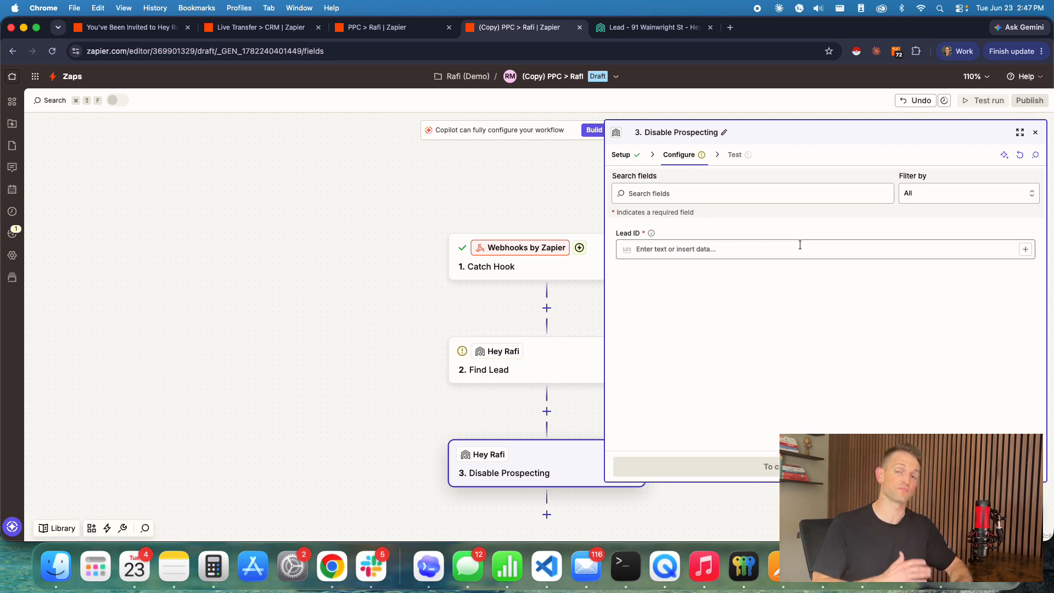
Step: Switch to the open lead in Hey Rafi to check its Delegate to Rafi setting, and return to the copied Zap
{"action": "left_click", "coordinate": [639, 26]}
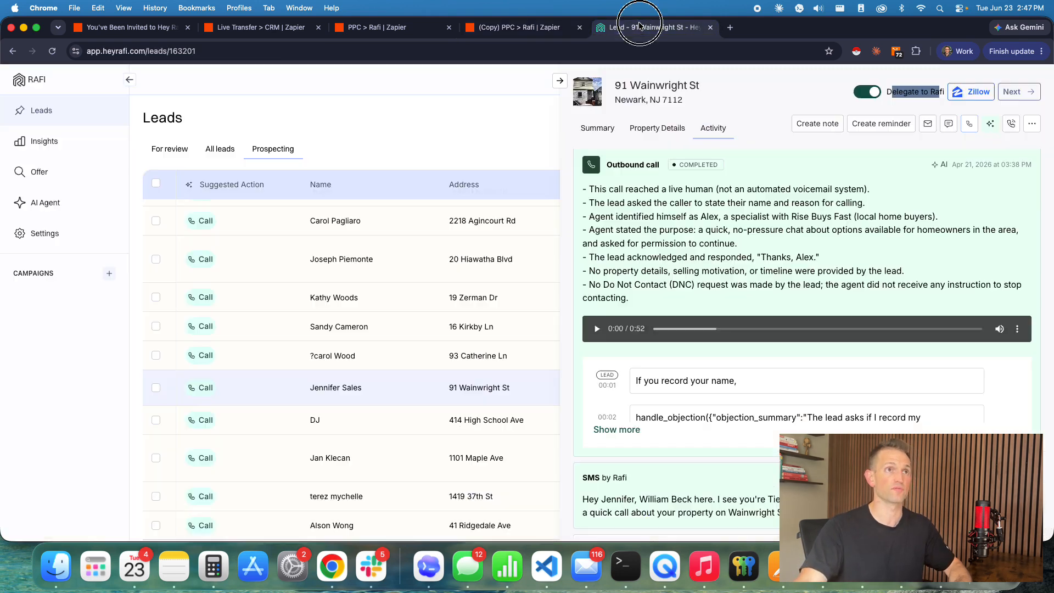
{"action": "left_click", "coordinate": [914, 106]}
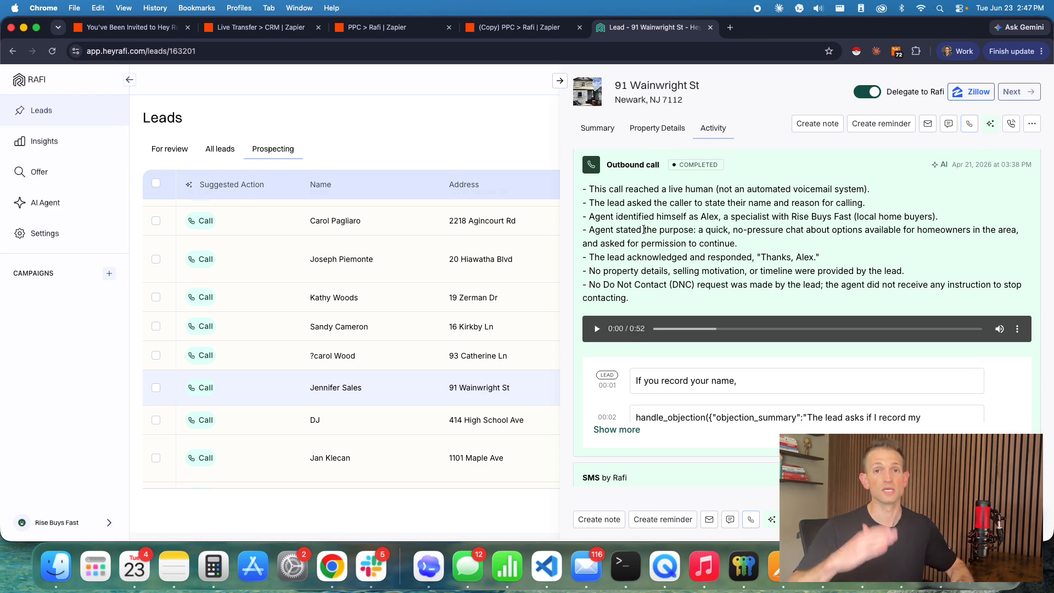
{"action": "left_click", "coordinate": [524, 25]}
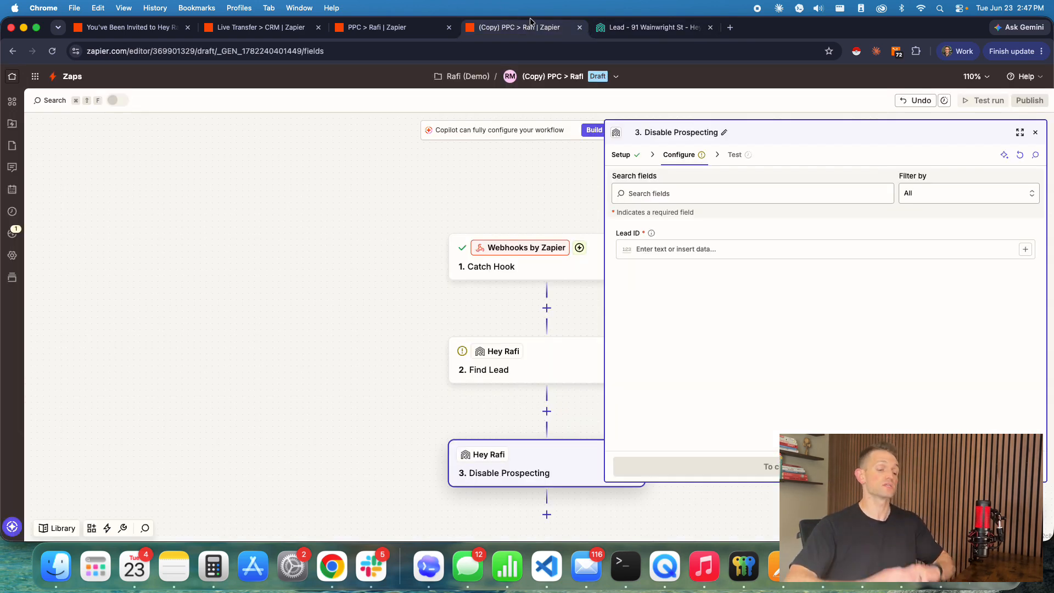